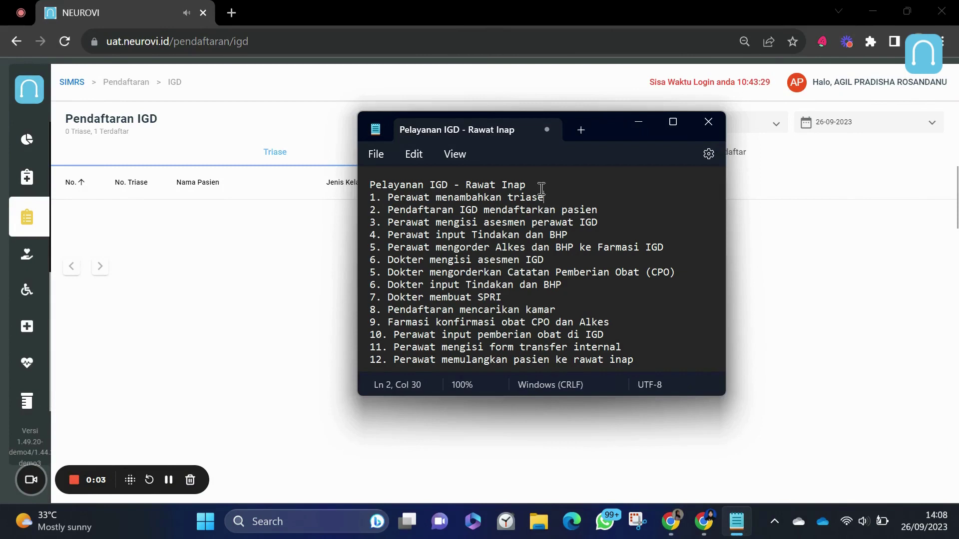
- Switch from the Notepad workflow notes to the nurse's NEUROVI window and start a new triage entry in Poli IGD
left_click_drag(541, 189, 570, 197)
left_click(619, 448)
mouse_move(703, 522)
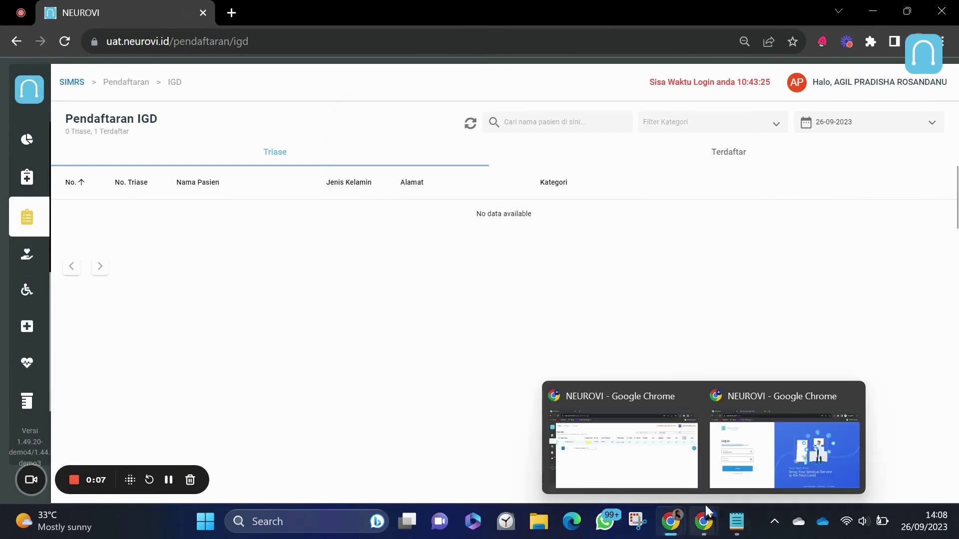
left_click(674, 465)
left_click(932, 250)
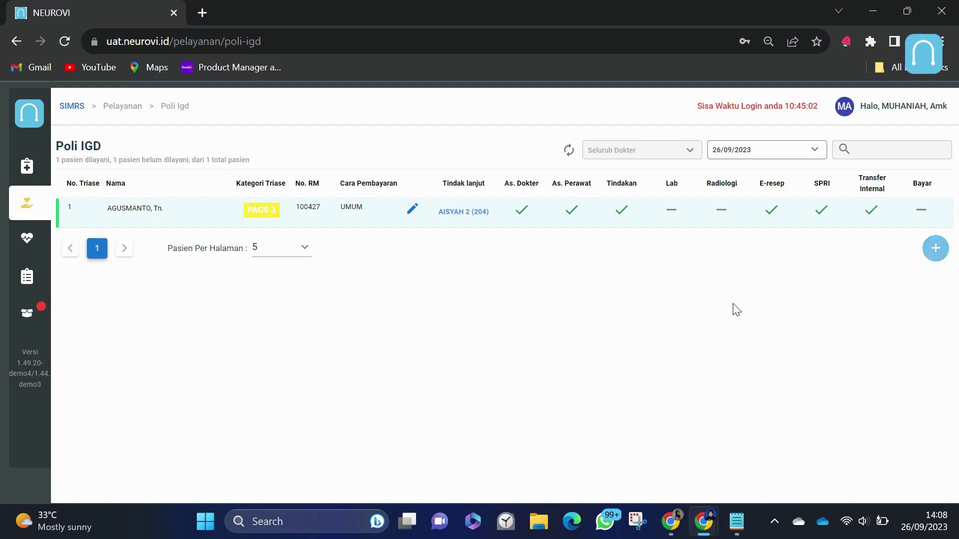
- Enter the patient's name in the triage form, set Jenis Kelamin to Perempuan and choose severity PACS 3
left_click(203, 201)
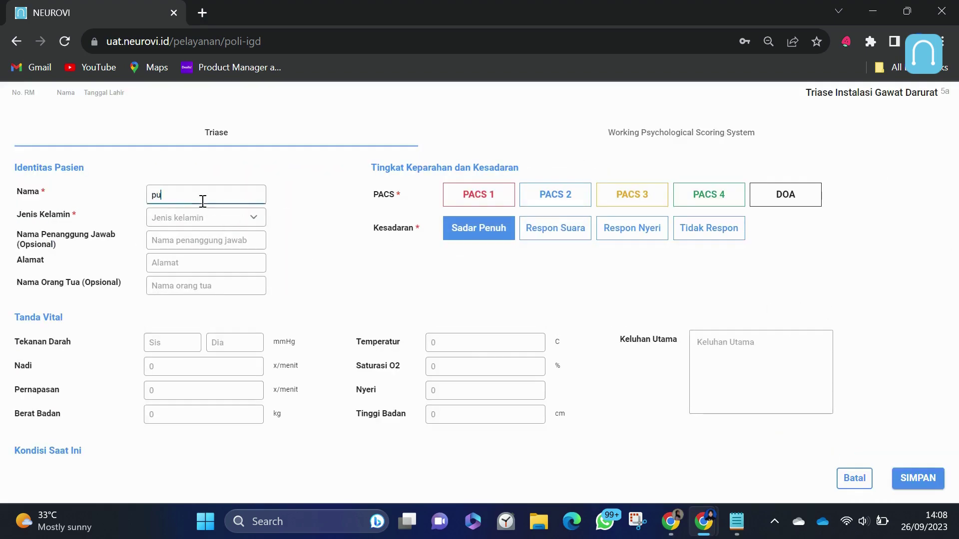
type("putri")
key("Tab")
key("p")
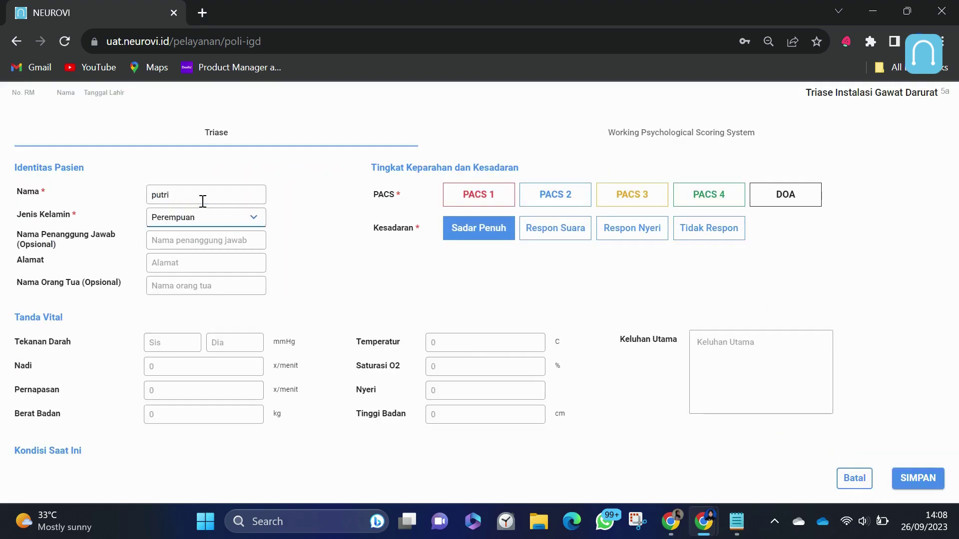
left_click(628, 201)
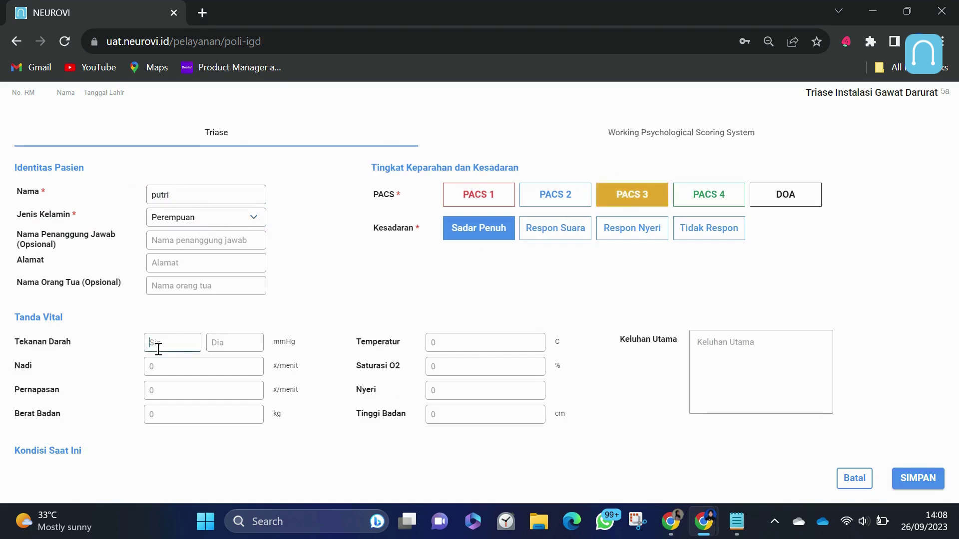
- Fill in the vital signs: Tekanan Darah 110/90, Nadi 80, Pernapasan 20, Temperatur 36.9 and Saturasi O2 98
type("90")
key("Tab")
type("80")
key("Tab")
type("20")
key("Tab")
key("Tab")
key("Tab")
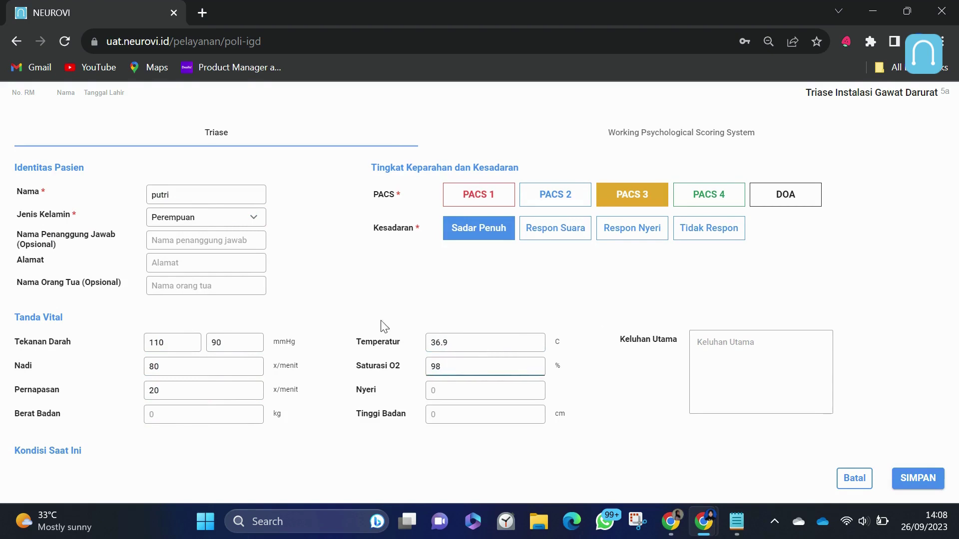
- Enter "pusing berputar sejak 3 hr yll" as the Keluhan Utama and save the triage
type("pusing berputar sejak 3 hr yll")
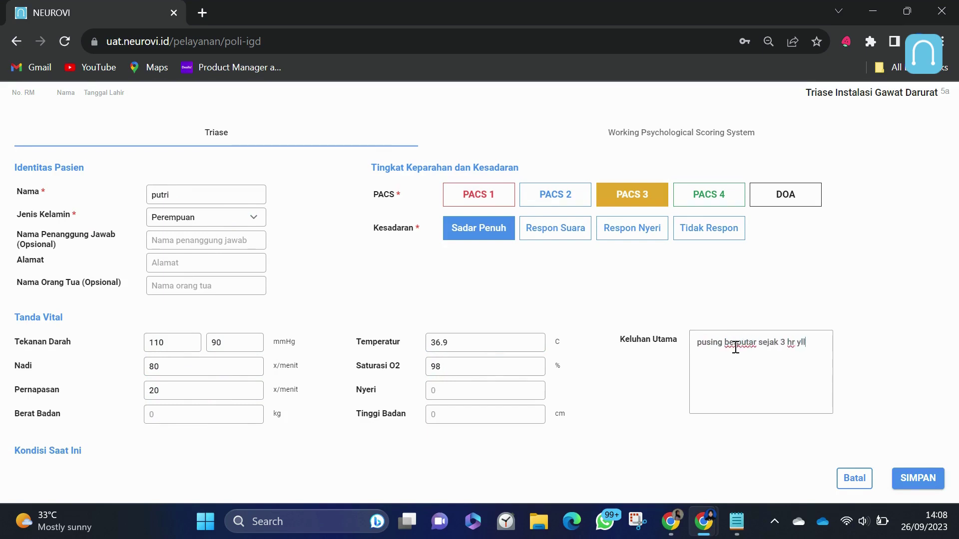
left_click(918, 479)
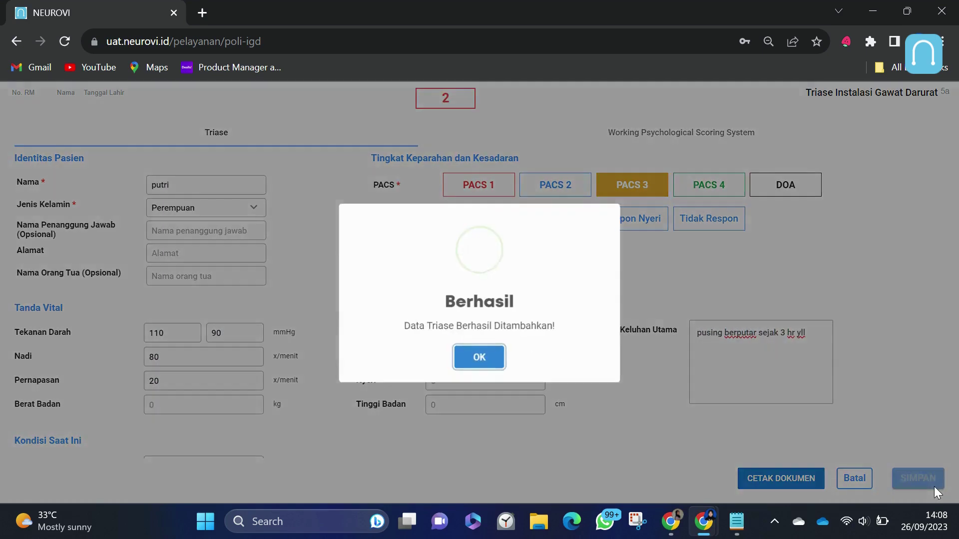
left_click(487, 355)
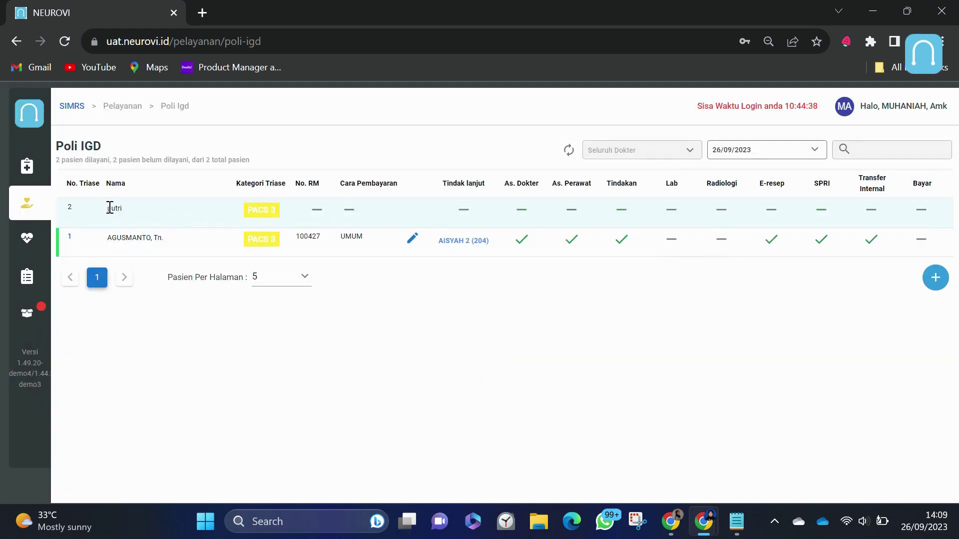
- Check the new patient's name and No. RM in the Poli IGD list and highlight item 2 in the Notepad workflow notes
double_click(110, 208)
double_click(313, 210)
left_click(737, 521)
left_click_drag(599, 210, 366, 204)
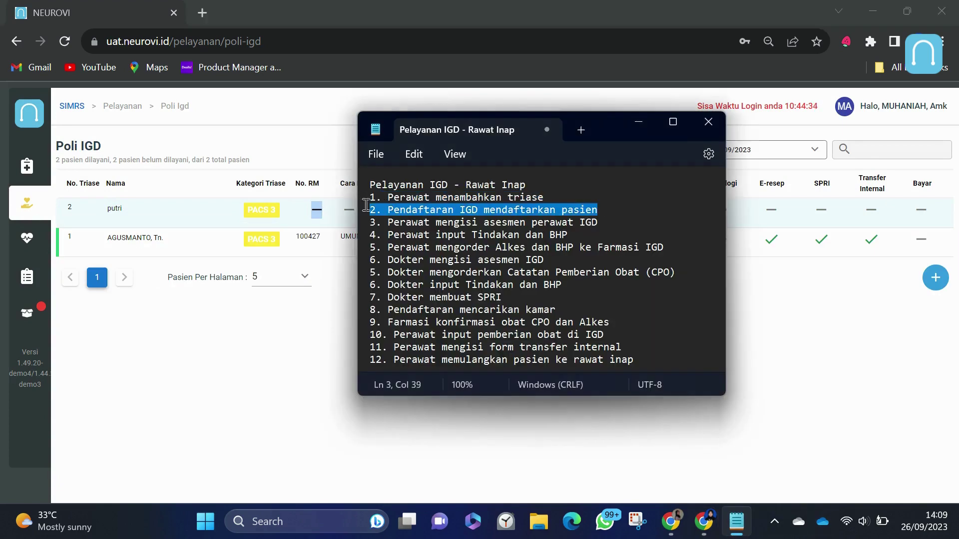
- Switch to the Pendaftaran IGD window, refresh the Triase list and start registering the newly triaged patient
mouse_move(671, 521)
left_click(522, 419)
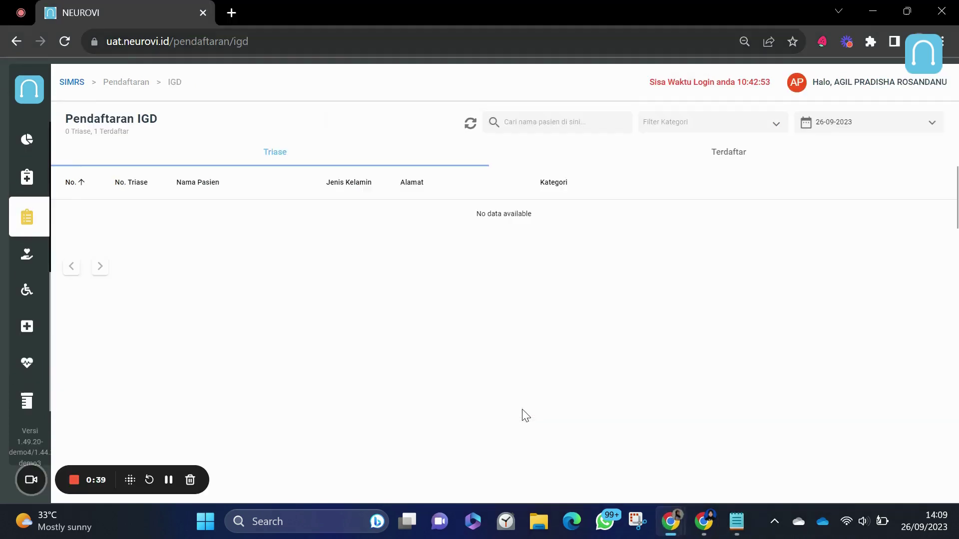
left_click(471, 125)
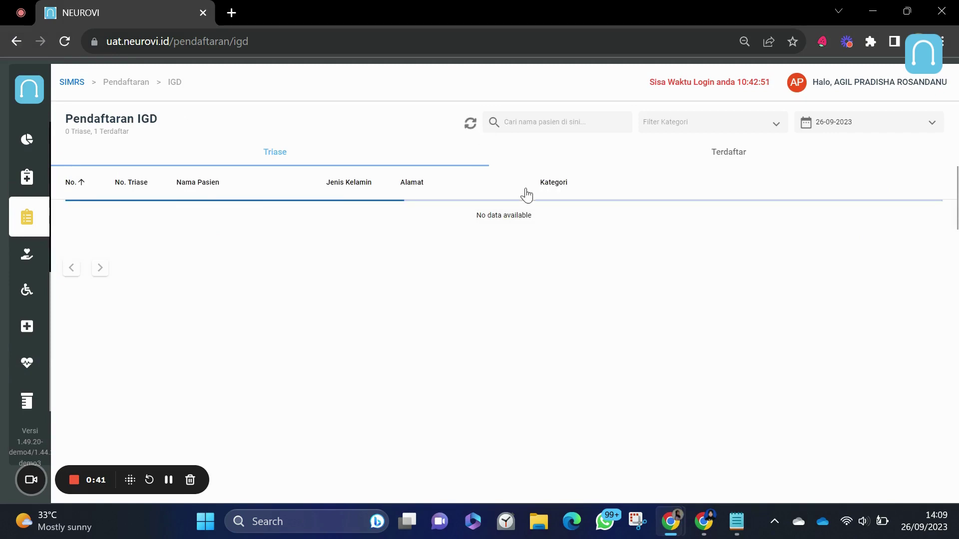
left_click(640, 216)
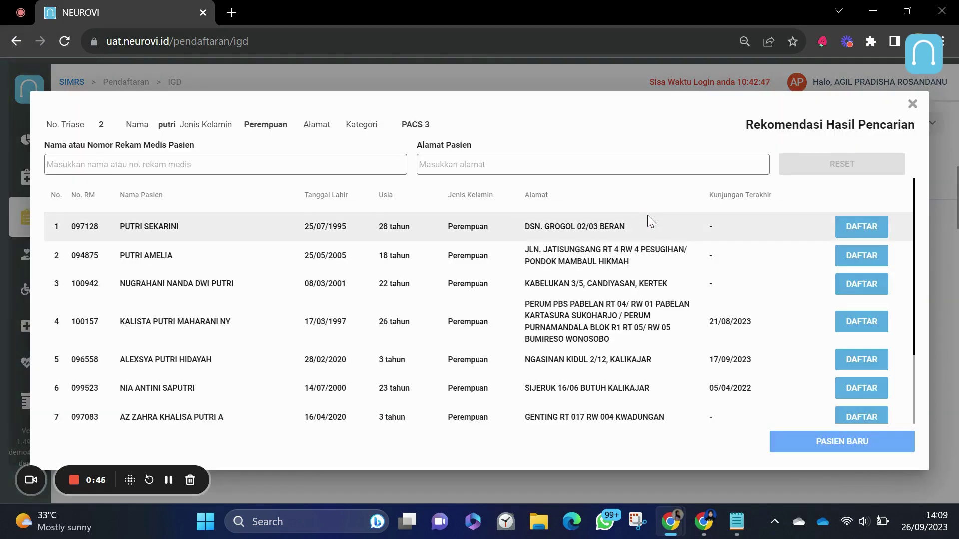
- Choose the ninth recommended patient record for the registration and try to continue with the Pendaftaran Pasien Lama form
scroll(598, 358, "down", 3)
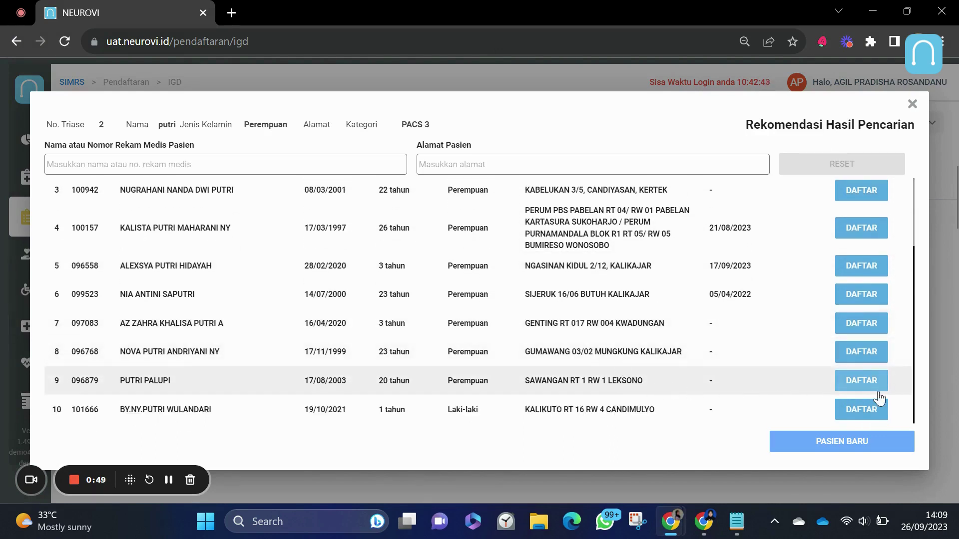
left_click(861, 381)
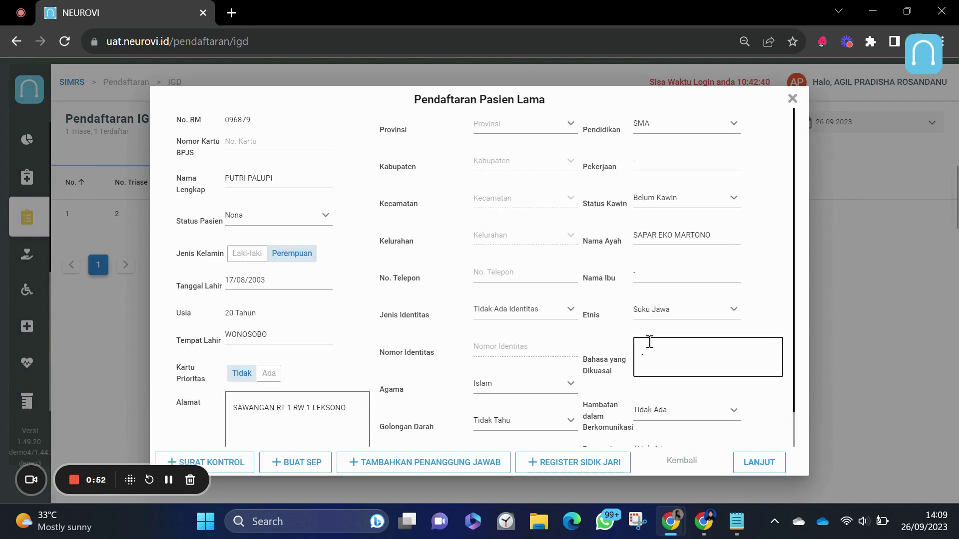
left_click(756, 463)
left_click(460, 334)
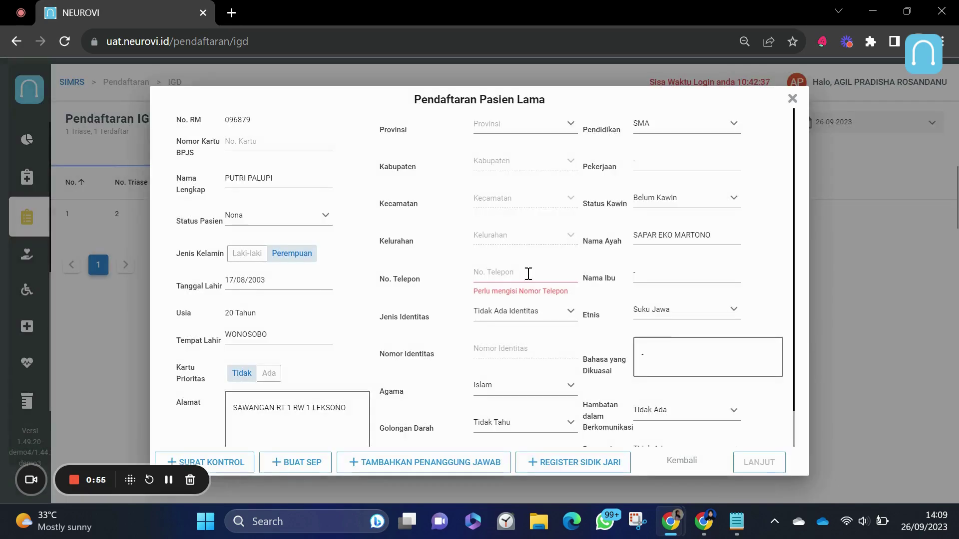
- Fill in the patient's phone number and complete the registration of the existing patient
left_click(527, 270)
type("00000")
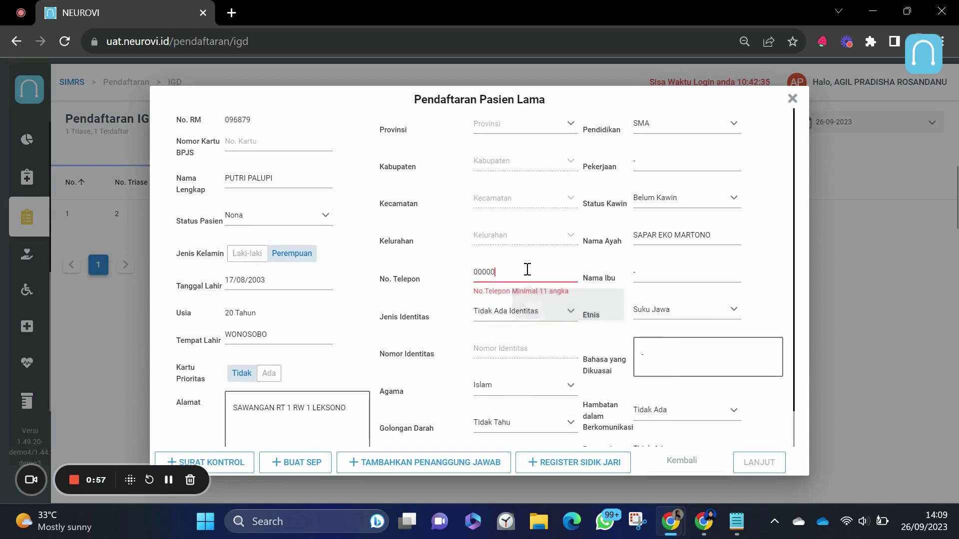
type("000000")
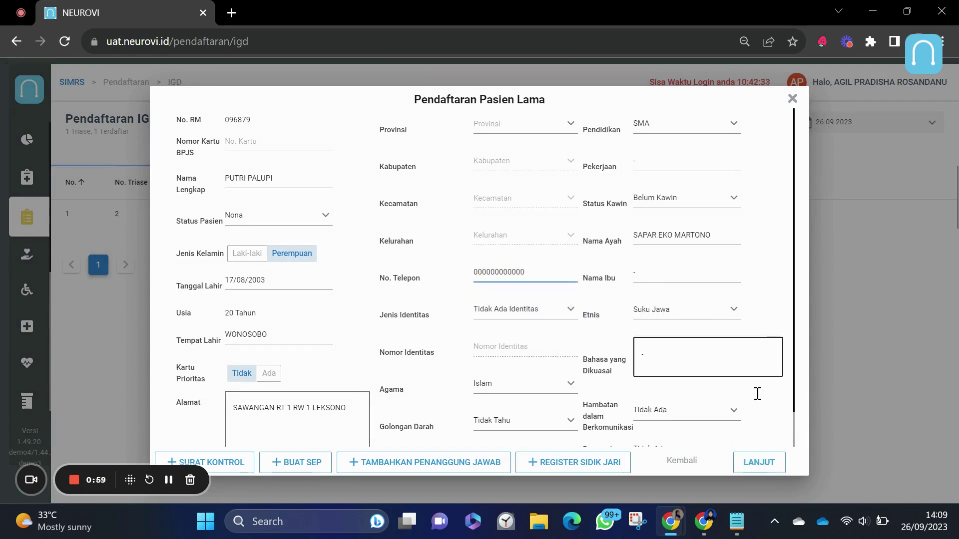
left_click(759, 462)
left_click(501, 317)
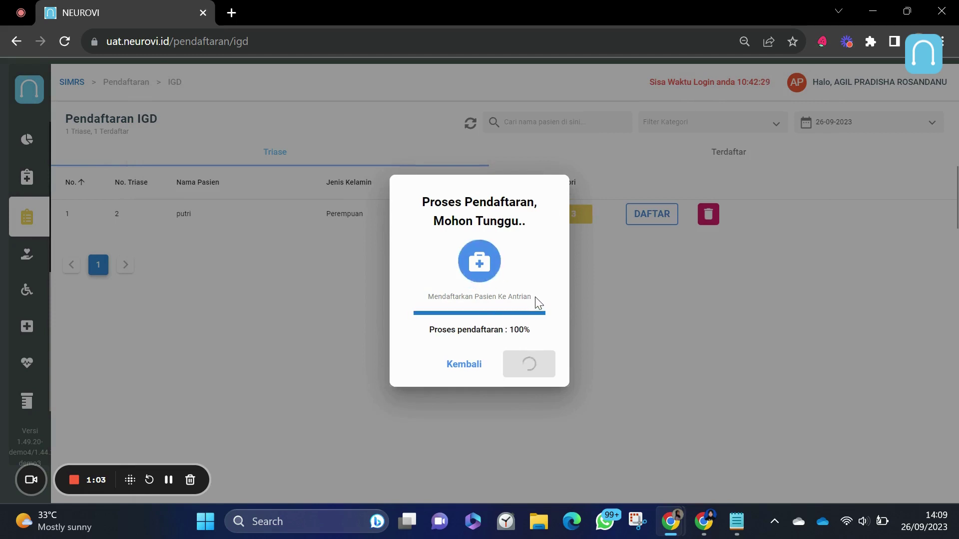
left_click(642, 152)
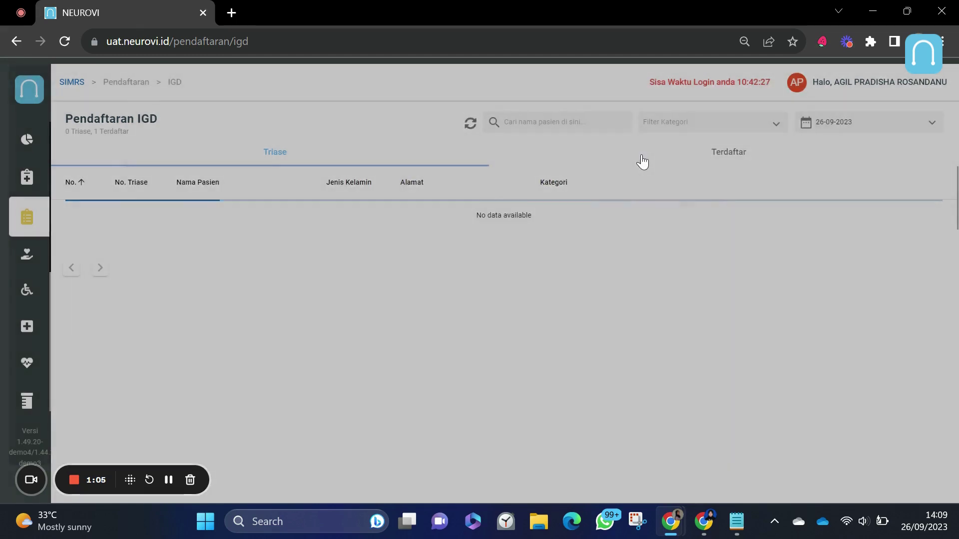
- Highlight item 3 in the Notepad workflow notes and refresh the Poli IGD patient list in the nurse's NEUROVI window
left_click(727, 528)
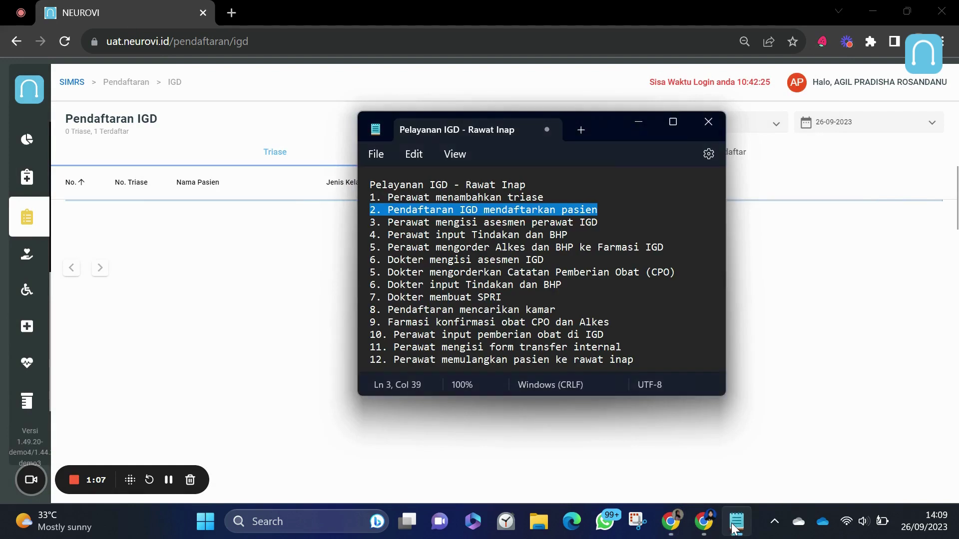
left_click_drag(598, 222, 380, 226)
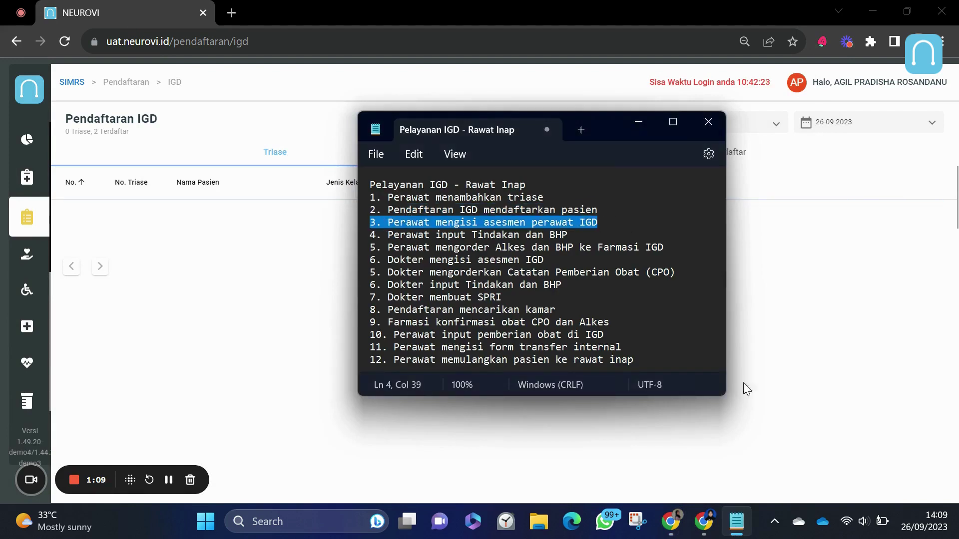
mouse_move(703, 522)
left_click(624, 454)
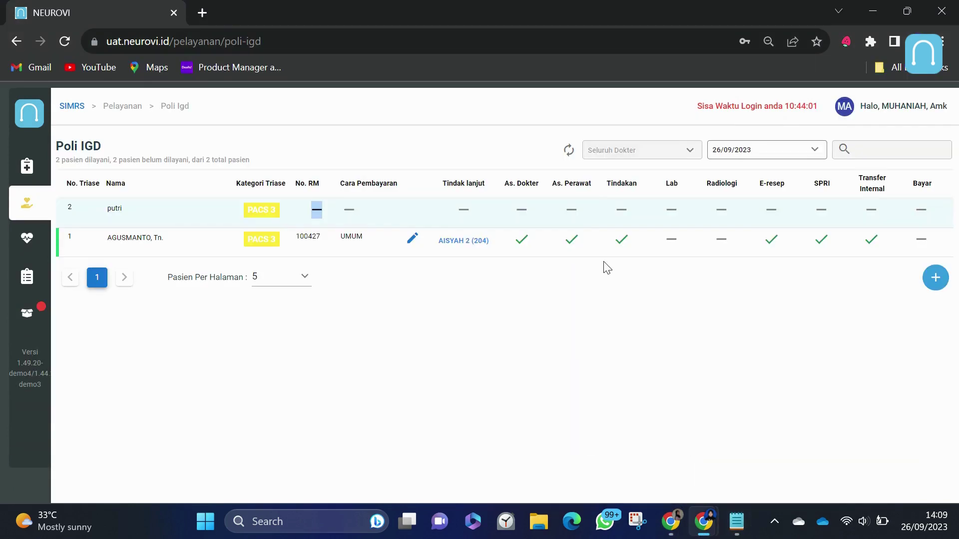
left_click(569, 151)
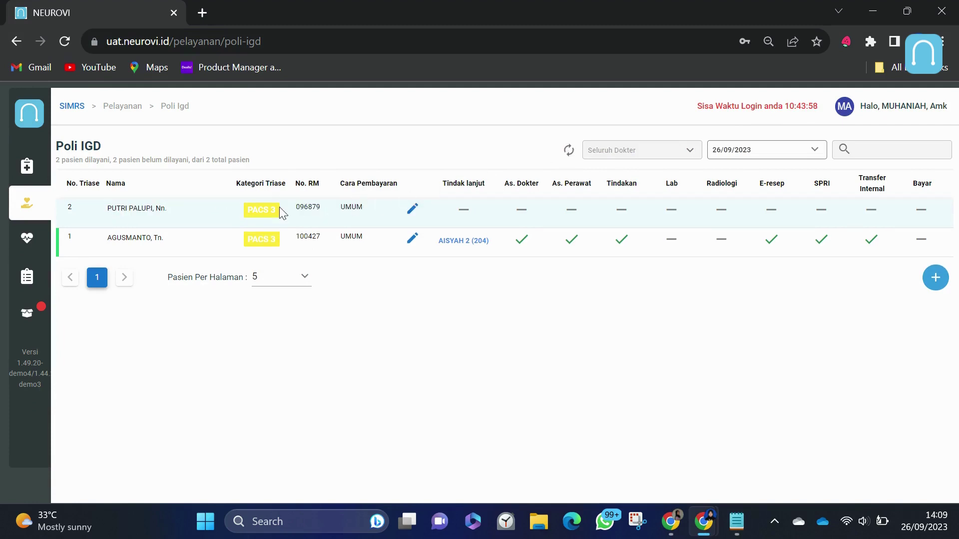
- Open the Asesmen Perawat form for the patient with triage number 2
left_click(318, 210)
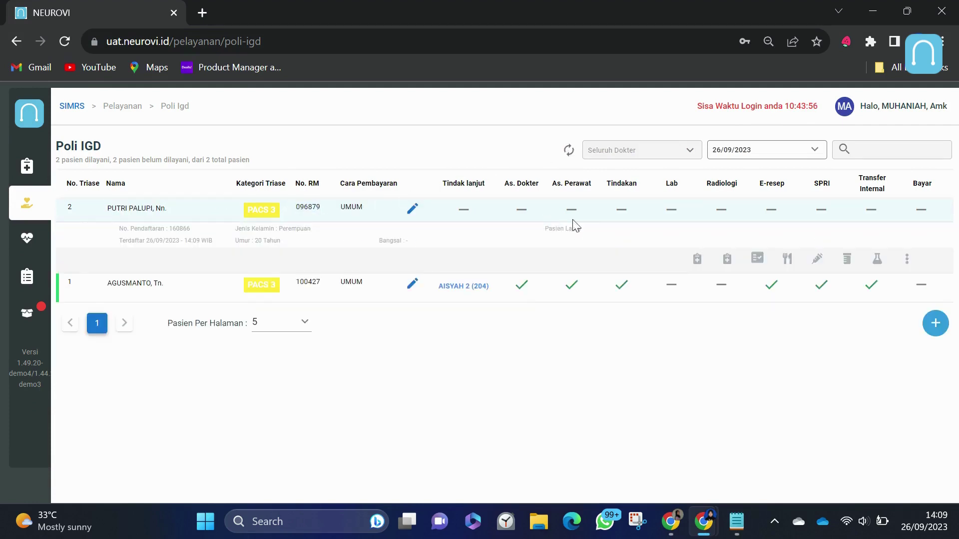
left_click(727, 260)
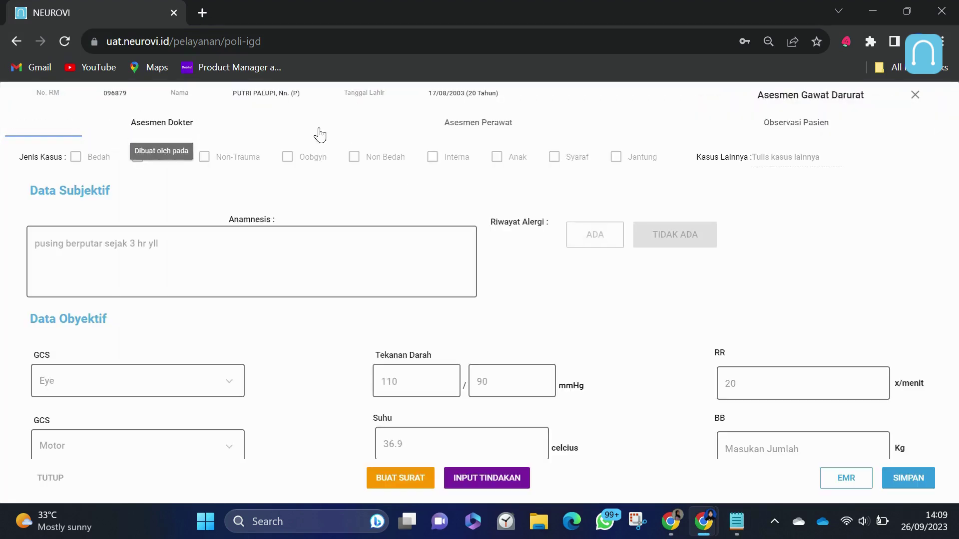
left_click(428, 134)
- Answer Tidak to both Tidak Seimbang and Mengunakan Penopang under Asesmen Resiko Jatuh
scroll(364, 268, "down", 3)
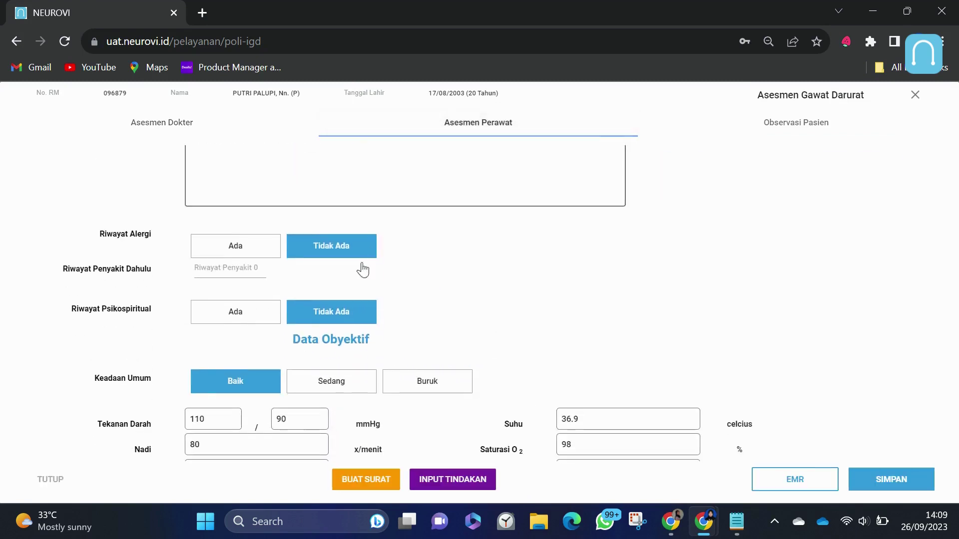
scroll(311, 327, "down", 5)
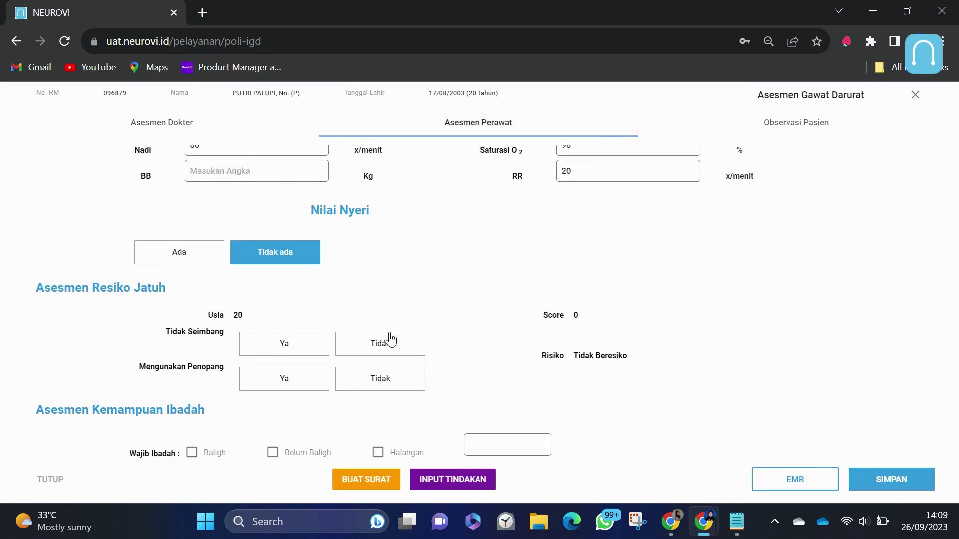
left_click(388, 342)
left_click(389, 379)
- Under Asesmen Kemampuan Ibadah, mark Baligh for Wajib Ibadah and Berdiri for Sholat
scroll(387, 372, "down", 3)
scroll(230, 274, "down", 2)
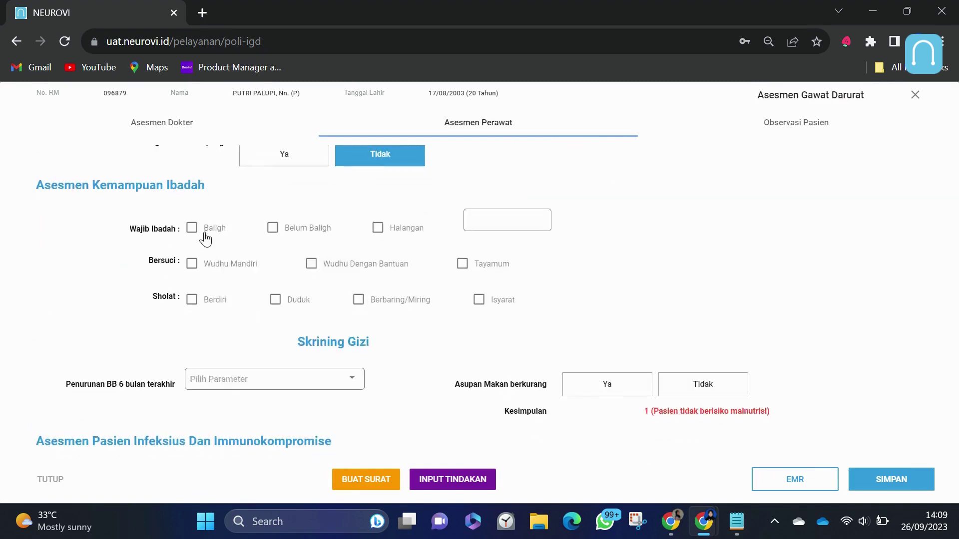
left_click(204, 228)
left_click(210, 302)
- Set both Skrining Gizi answers to Tidak and answer Tidak to the infectious or immunocompromised disease question
scroll(278, 237, "down", 3)
left_click(280, 231)
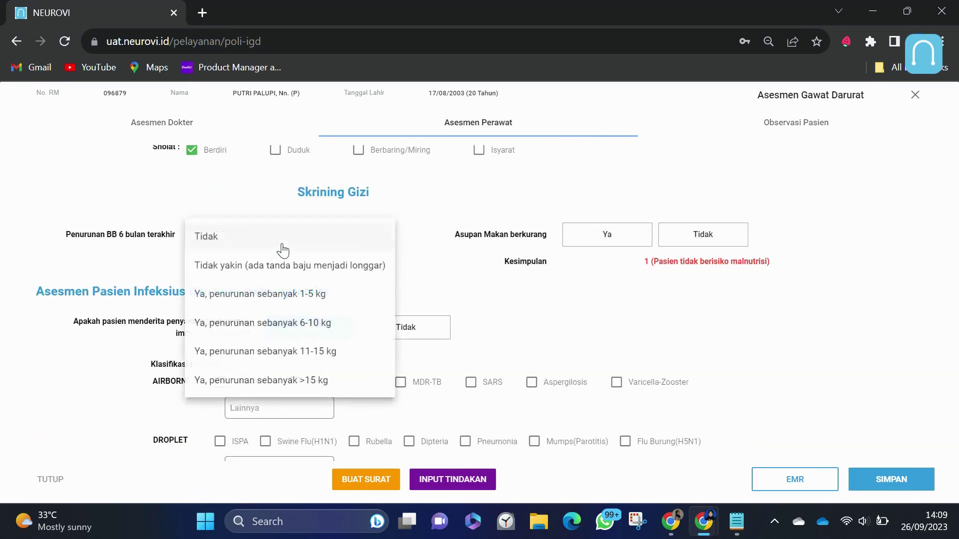
left_click(210, 235)
left_click(709, 234)
scroll(499, 270, "down", 2)
left_click(397, 253)
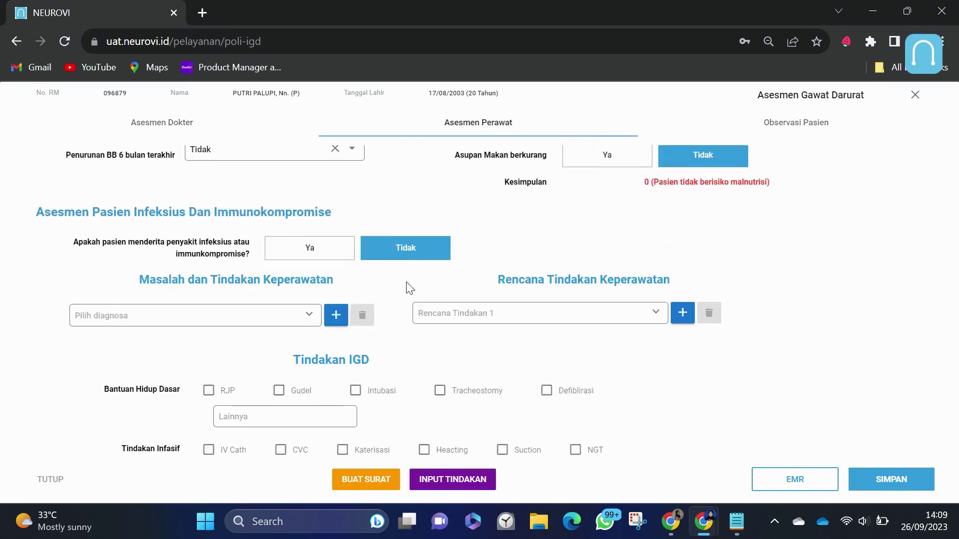
- Set the nursing diagnosis to Nyeri Akut with plans "Melakukan pengkajian nyeri secara komprehensif" and "Mengajarkan teknik non farmakologi"
scroll(358, 256, "down", 3)
left_click(289, 174)
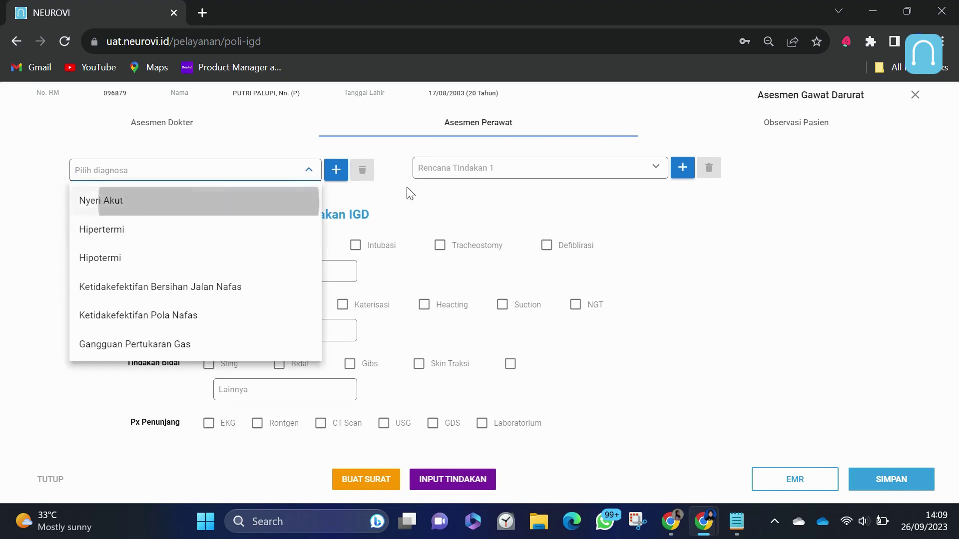
left_click(499, 169)
left_click(517, 181)
left_click(682, 167)
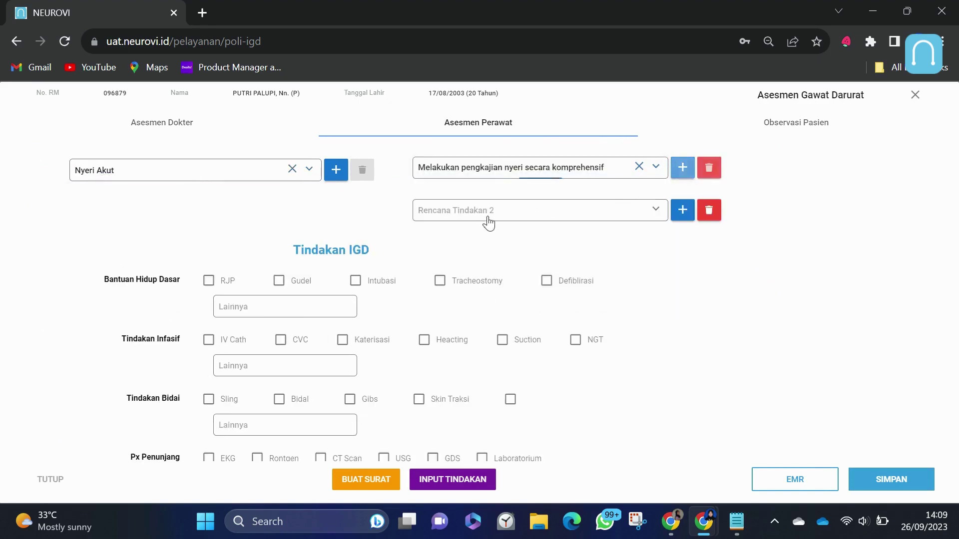
left_click(488, 212)
left_click(501, 254)
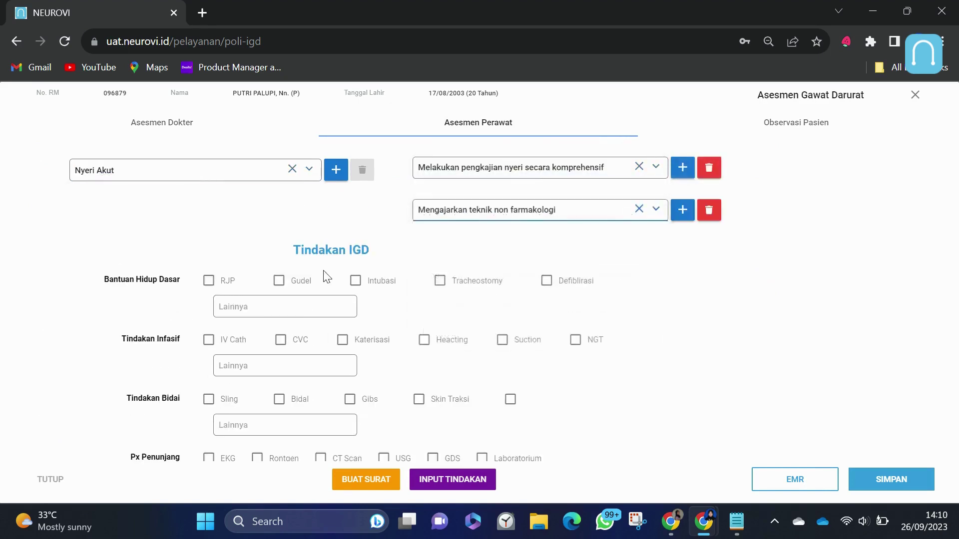
scroll(343, 285, "down", 2)
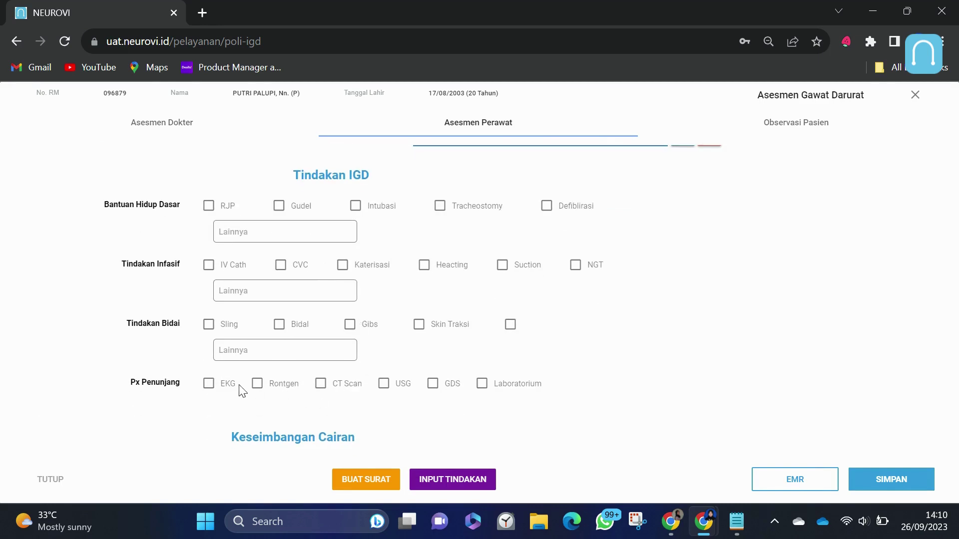
- Under Tindakan IGD, mark Rontgen, GDS and Laboratorium as the Px Penunjang examinations, leaving USG unmarked
left_click(257, 384)
left_click(384, 383)
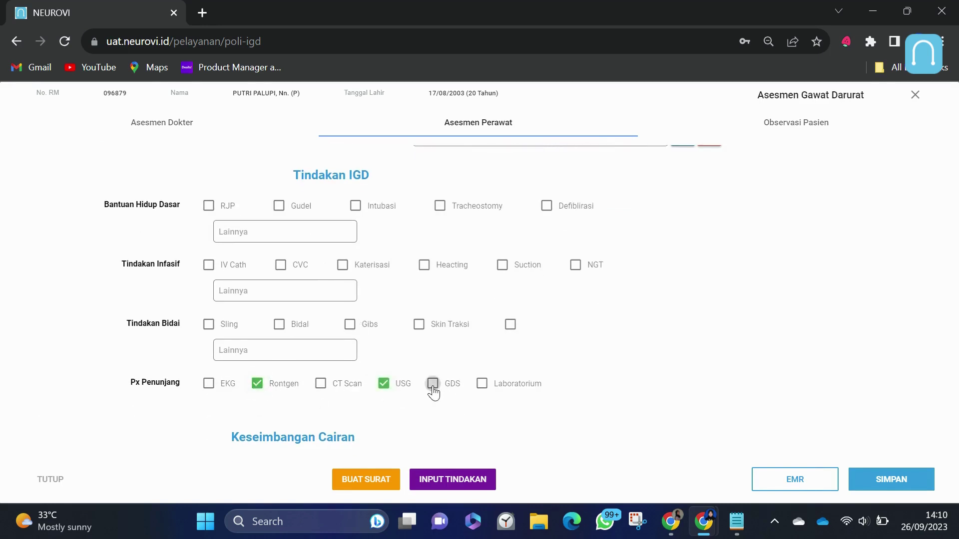
left_click(432, 383)
left_click(384, 384)
left_click(482, 384)
scroll(482, 386, "down", 4)
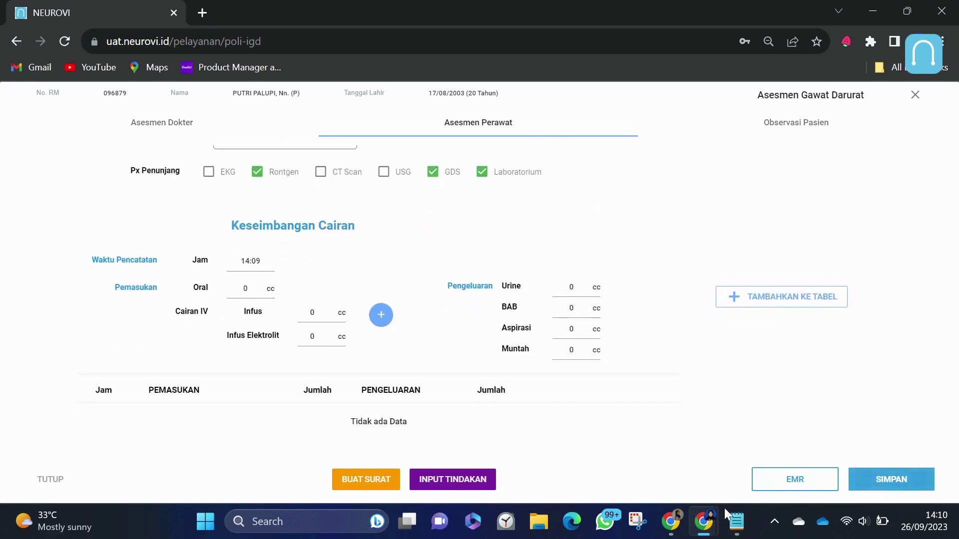
- Switch to the Notepad workflow notes and highlight line 4, "Perawat input Tindakan dan BHP"
mouse_move(731, 519)
left_click(727, 461)
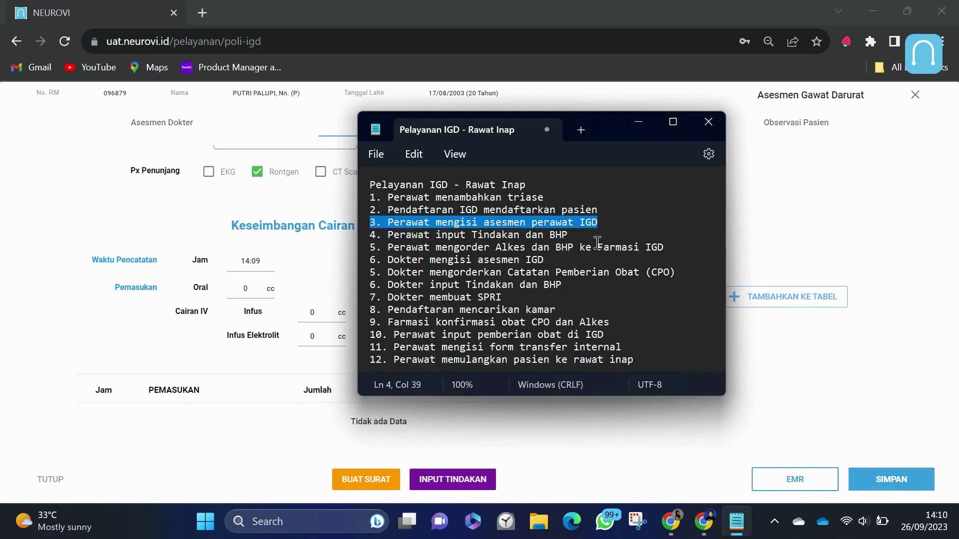
left_click_drag(582, 235, 355, 235)
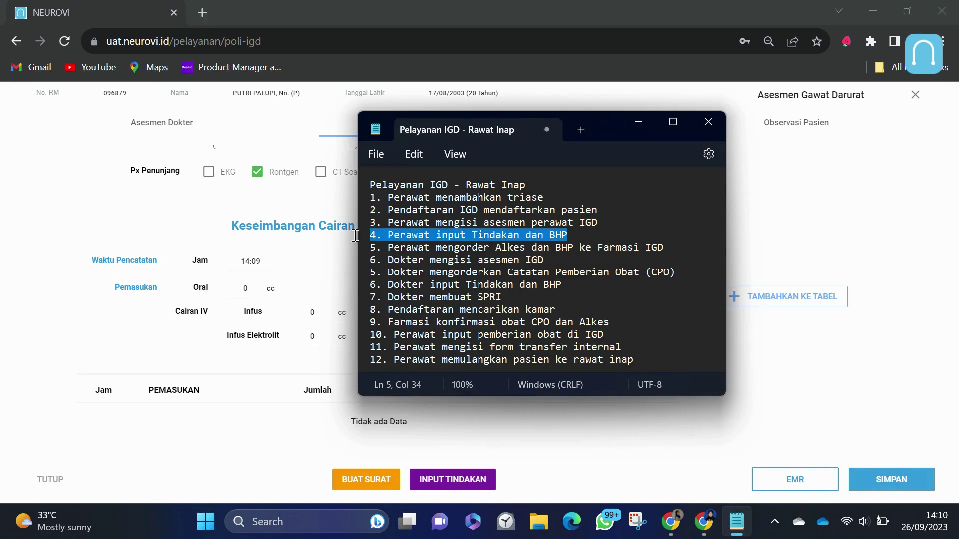
- Go from the nurse assessment to Tindakan dan BHP IGD and add the procedure Injeksi IV with quantity 1
left_click(472, 489)
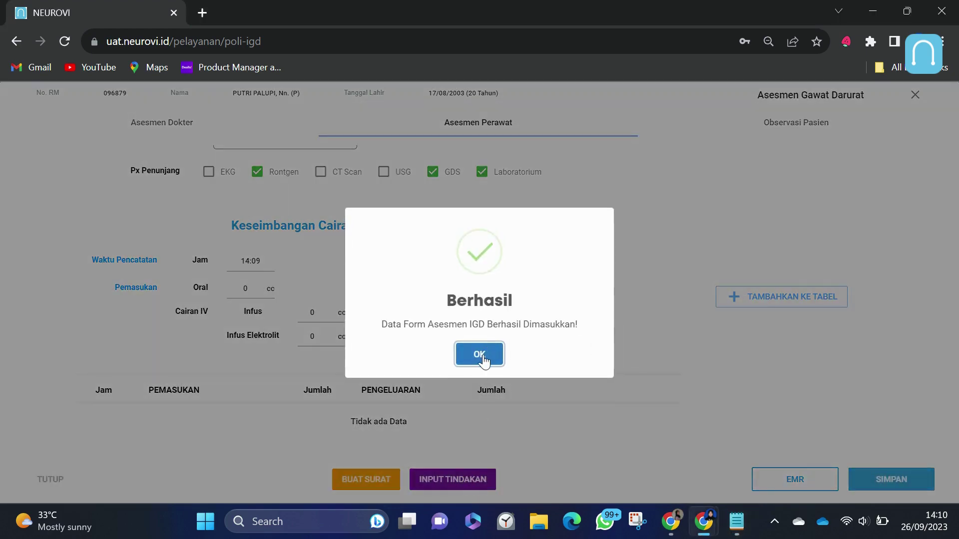
left_click(480, 354)
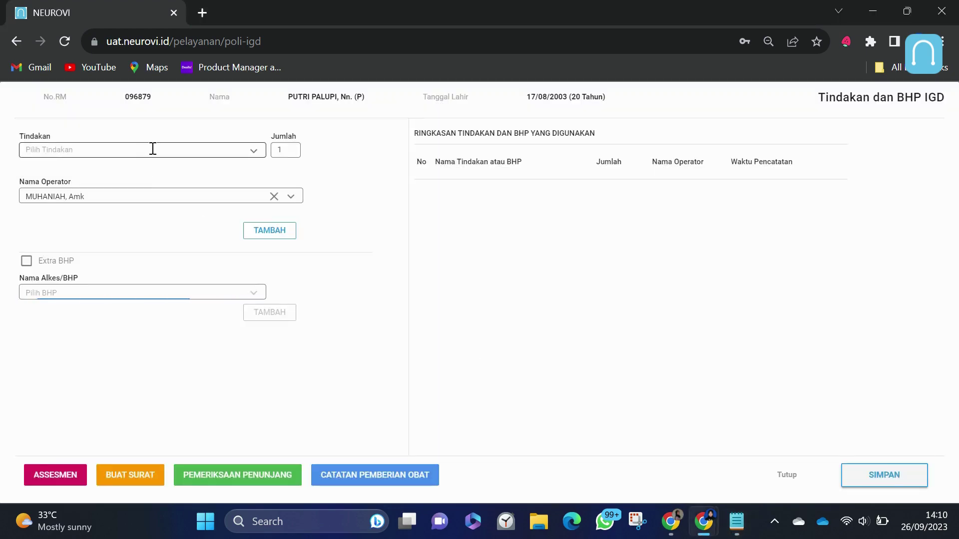
left_click(153, 149)
type("injeksi")
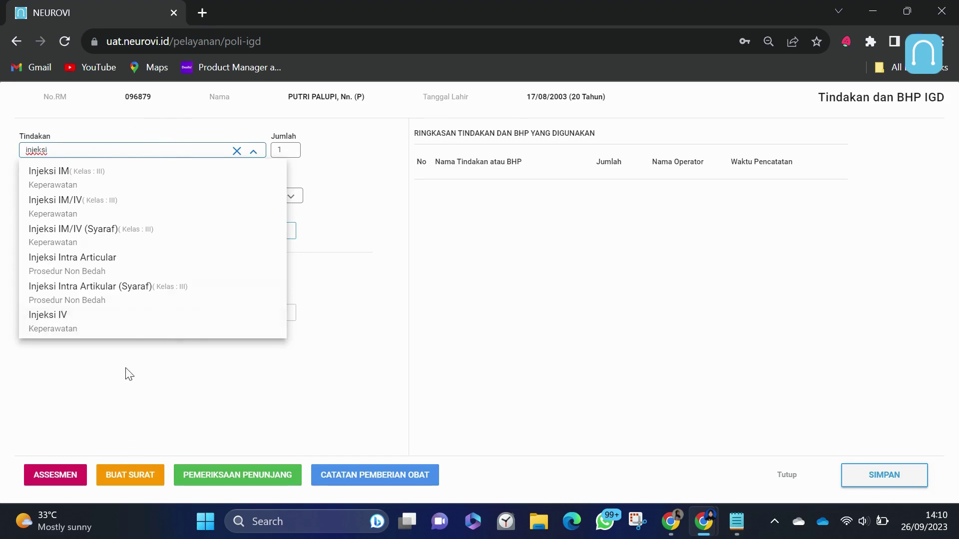
left_click(125, 330)
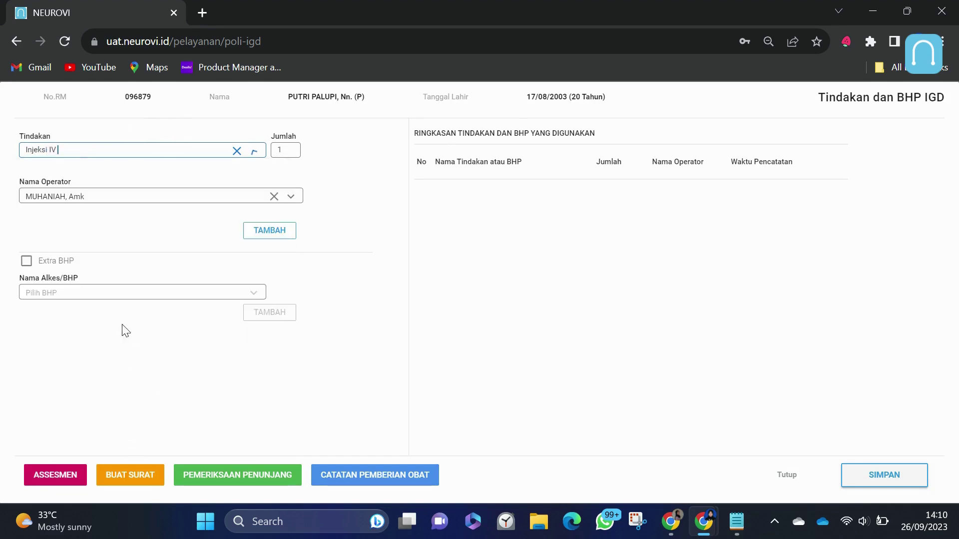
left_click(280, 234)
- Add the procedure Cek GDS with quantity 1 to the Tindakan dan BHP summary
left_click(153, 151)
type("c")
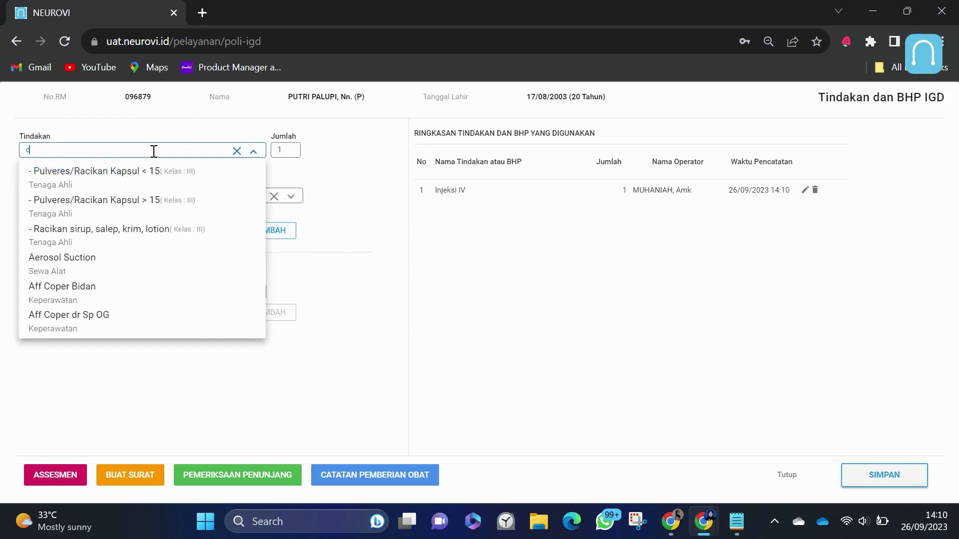
type("ek gds")
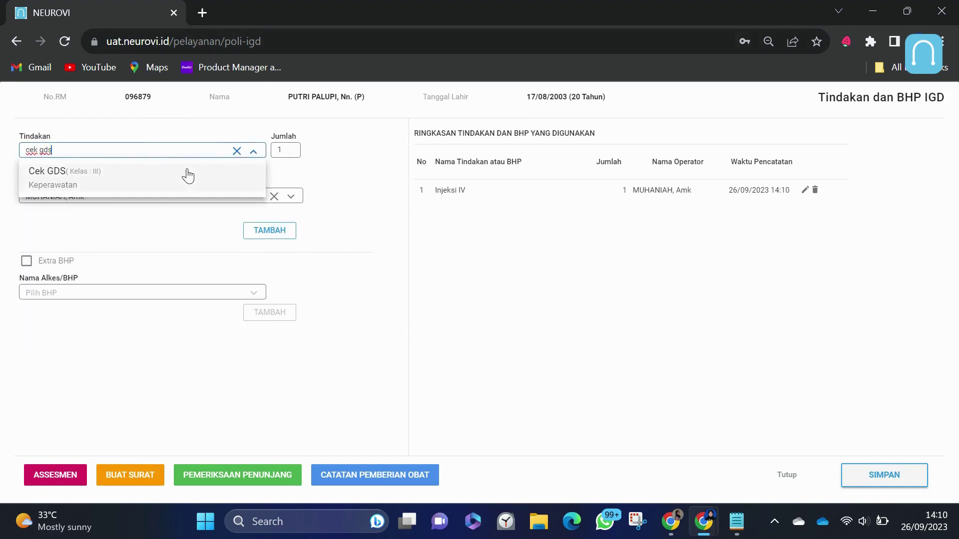
left_click(188, 172)
left_click(269, 230)
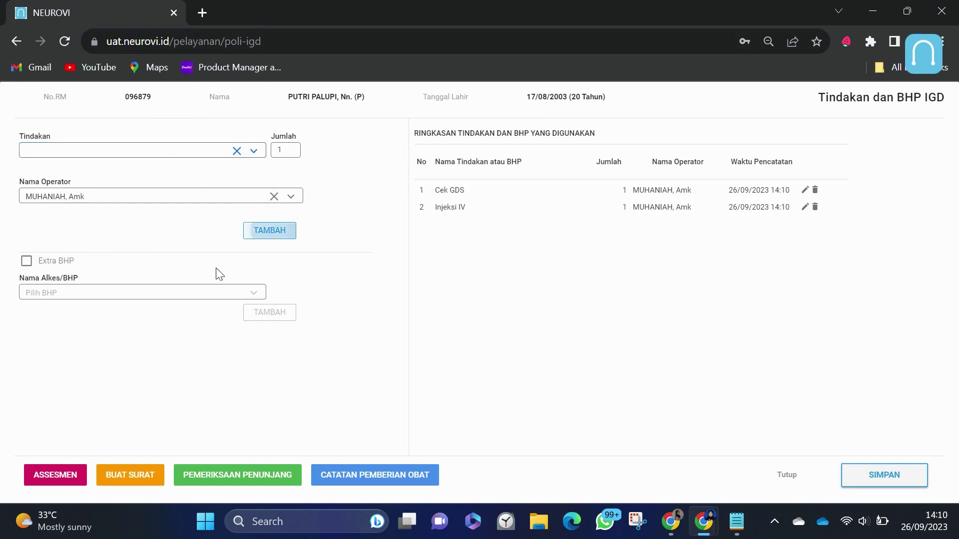
- Enable Extra BHP, add one Vacutaine (Tabung Kuning) (CD RICH), and save the procedures and supplies
left_click(27, 261)
left_click(54, 292)
type("tab")
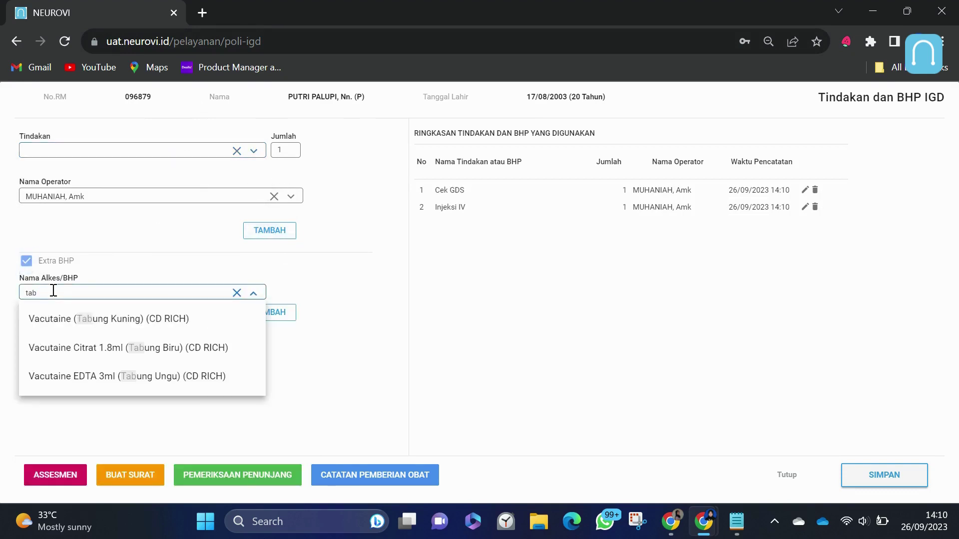
type("ung")
left_click(106, 320)
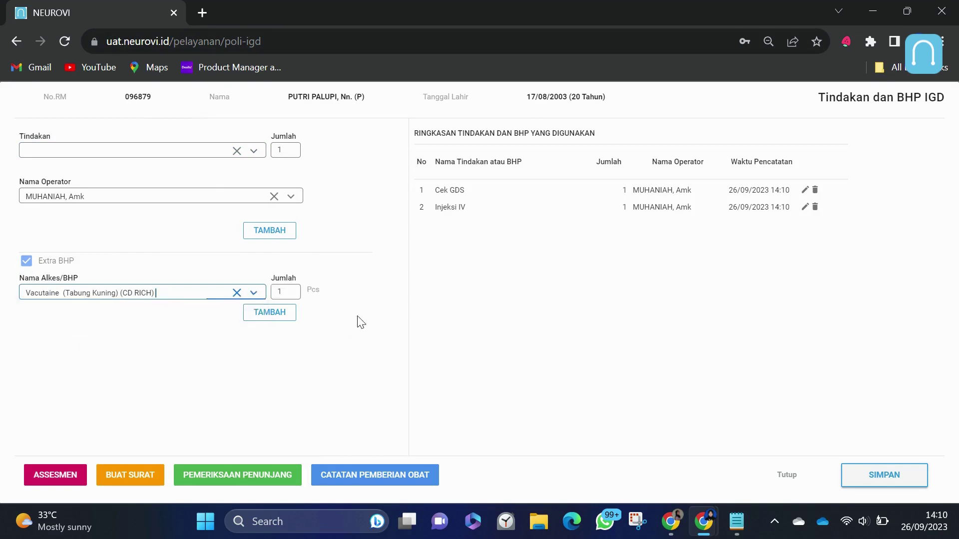
left_click(278, 314)
left_click(914, 484)
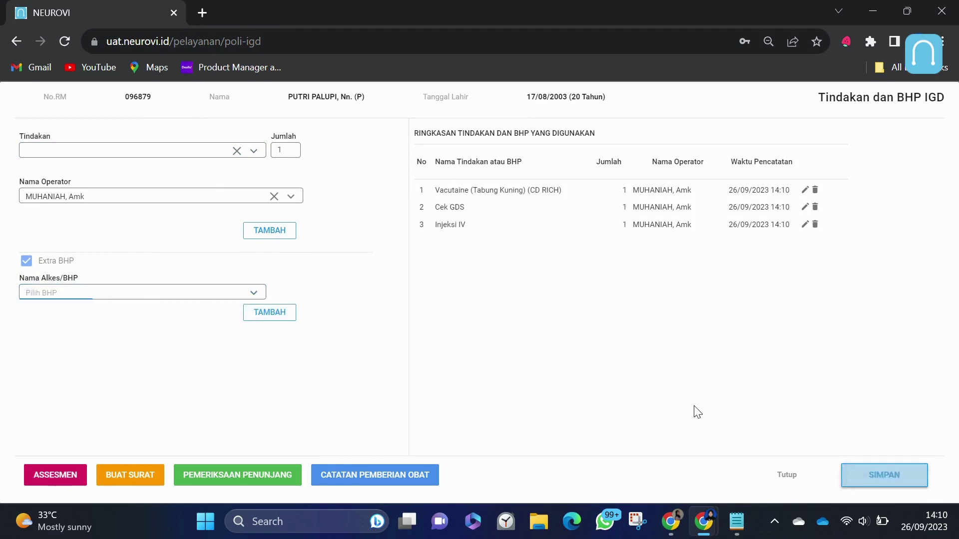
left_click(672, 381)
- Switch to the Notepad workflow notes and highlight "Perawat mengorder Alkes dan BHP ke Farmasi IGD", then return to NEUROVI
mouse_move(736, 521)
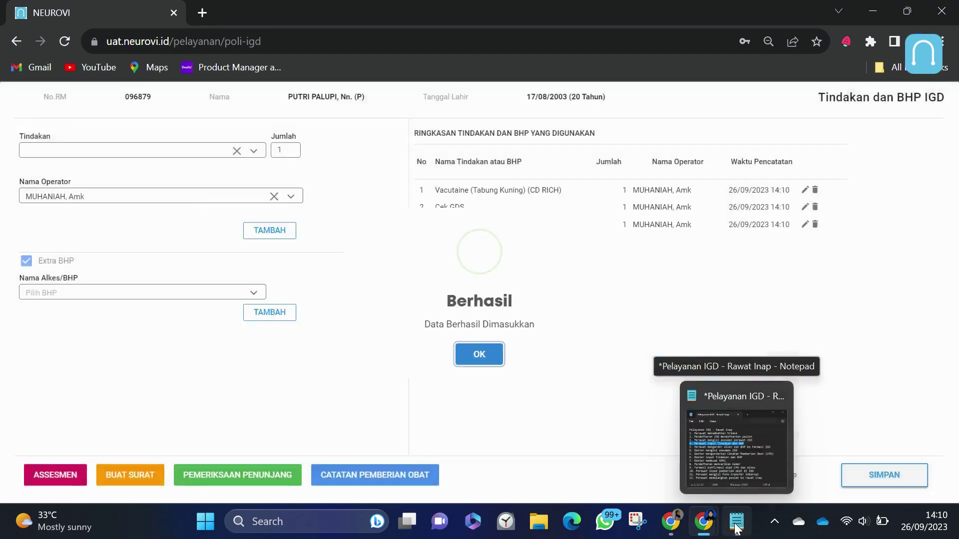
left_click(736, 524)
left_click_drag(664, 247, 386, 245)
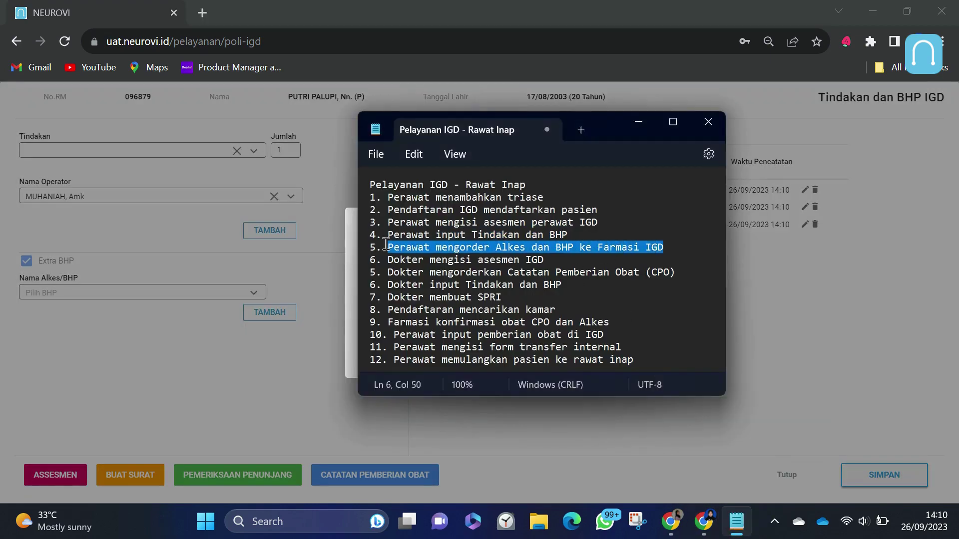
left_click(630, 398)
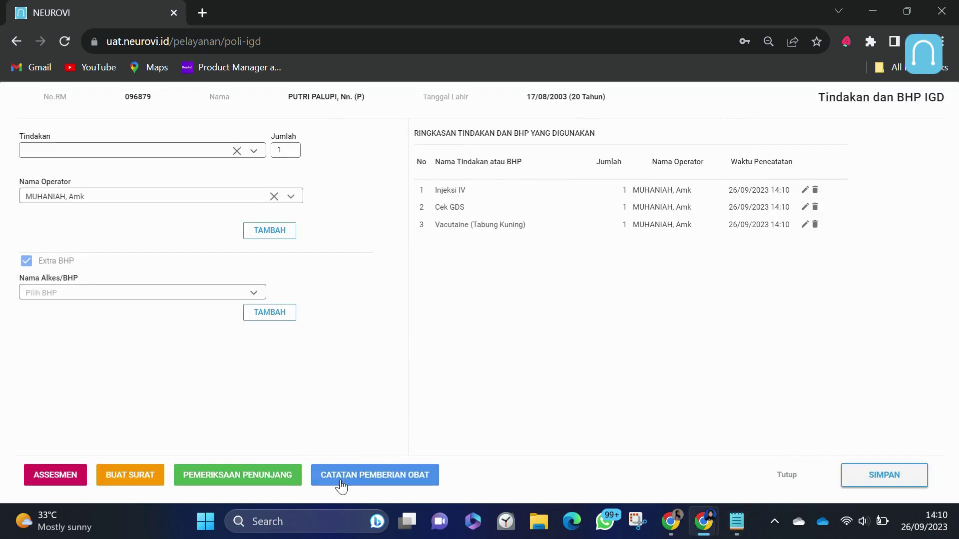
- Open the Alkes & BHP request from Catatan Pemberian Obat and add Spuit 10cc, quantity 1, ordered to Farmasi IGD
left_click(341, 487)
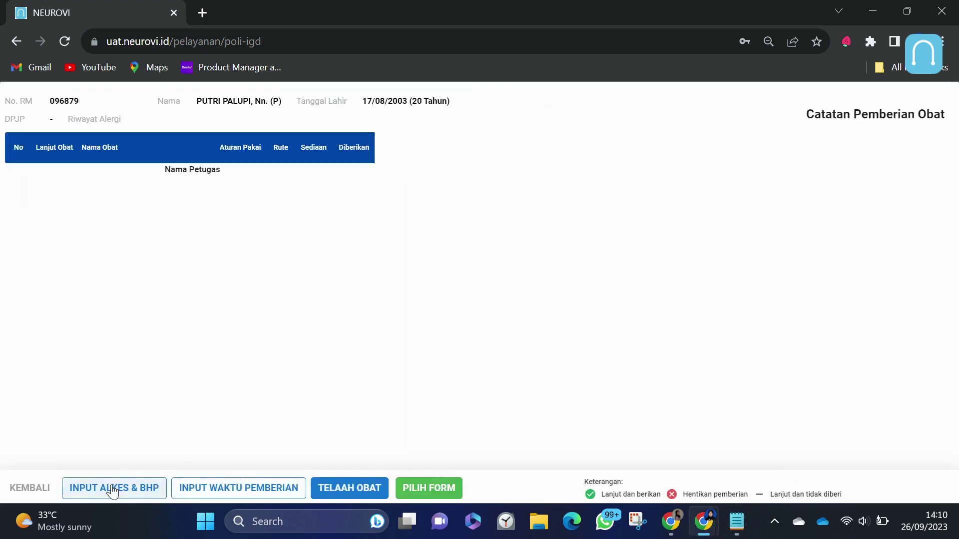
left_click(112, 489)
left_click(175, 203)
type("s")
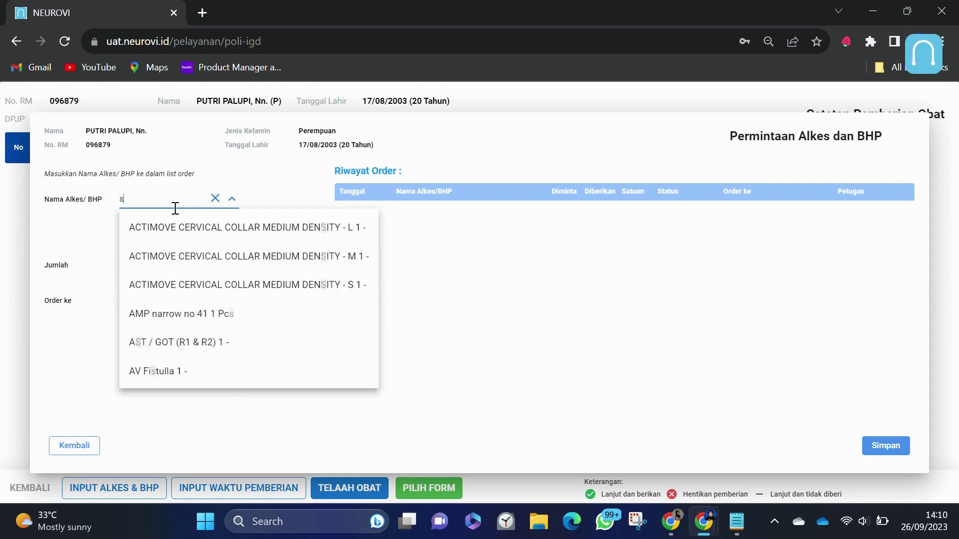
type("puit")
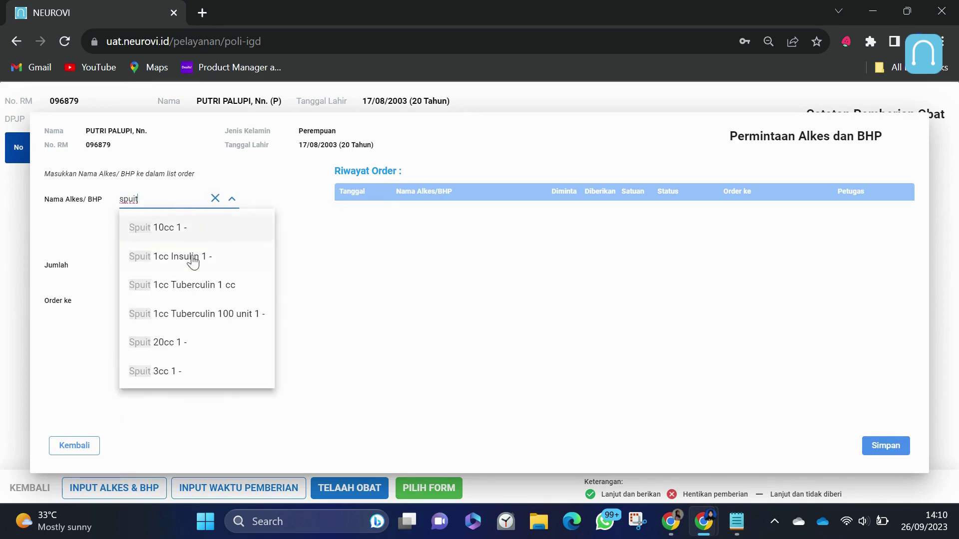
left_click(197, 229)
left_click(173, 268)
type("1")
left_click(218, 332)
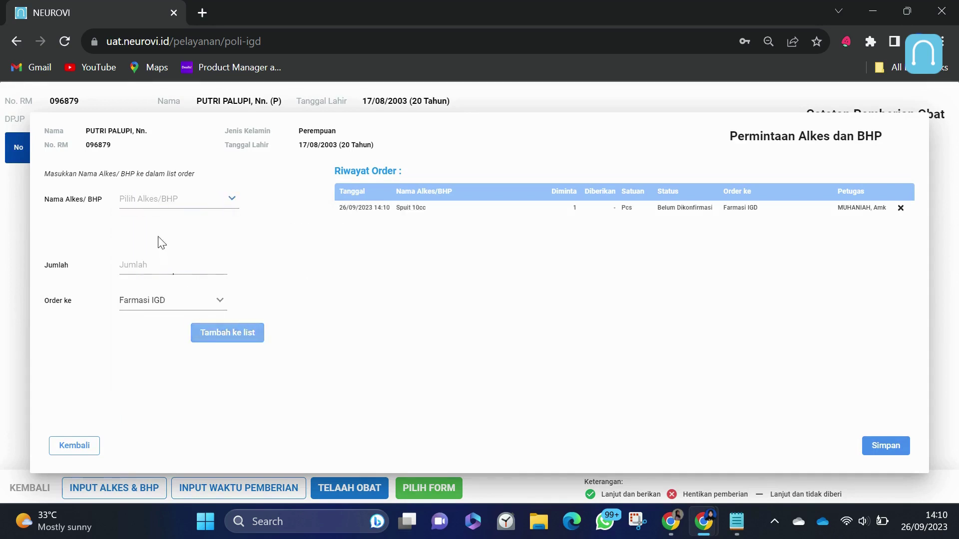
- Add Urine Bag with quantity 1 to the Farmasi IGD order list
left_click(153, 198)
type("urine")
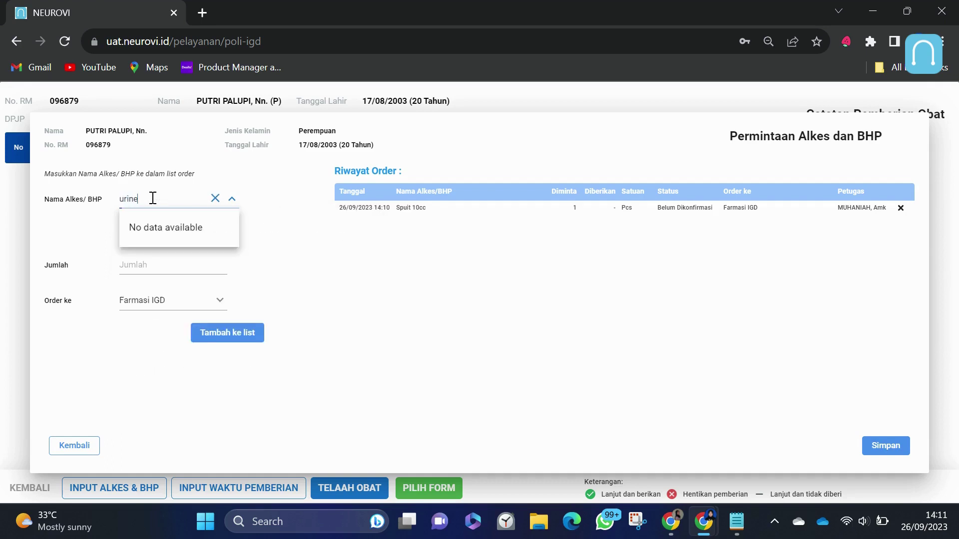
scroll(195, 298, "down", 3)
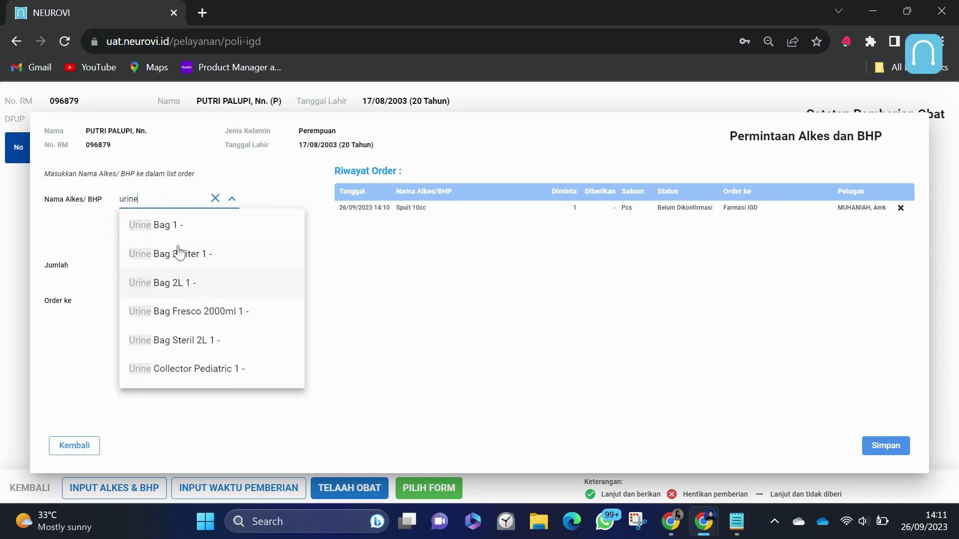
left_click(184, 224)
type("1")
left_click(205, 334)
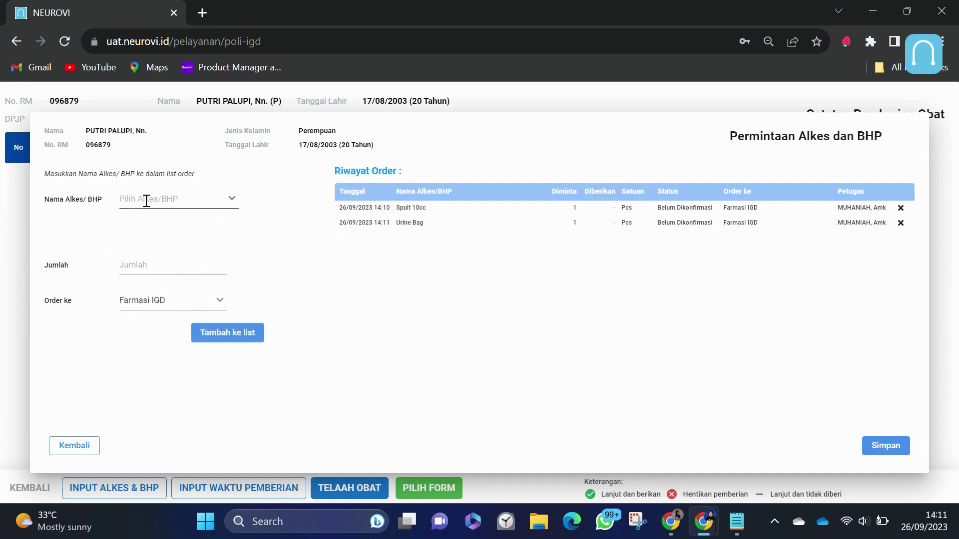
- Add Alkohol Swab with quantity 4 to the order list and save the Alkes and BHP request
left_click(146, 201)
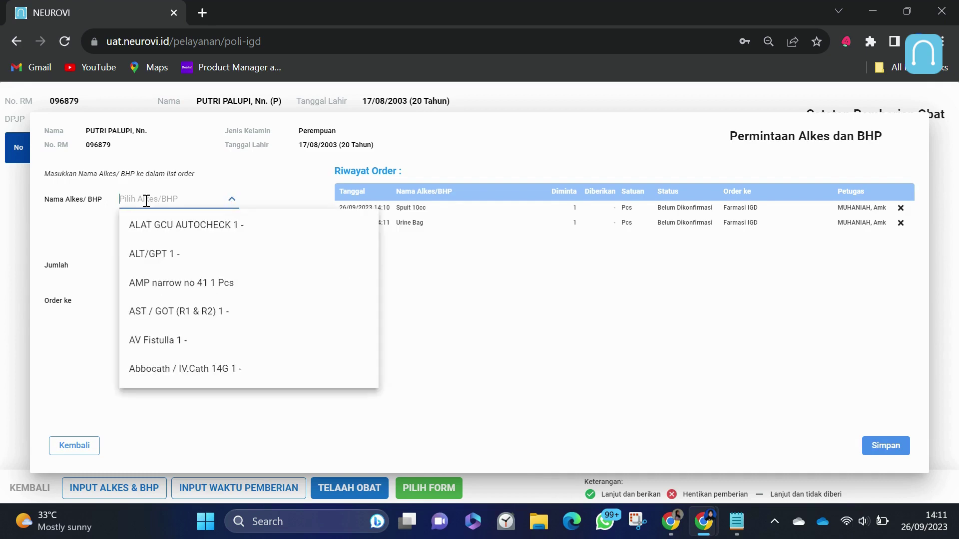
type("alko")
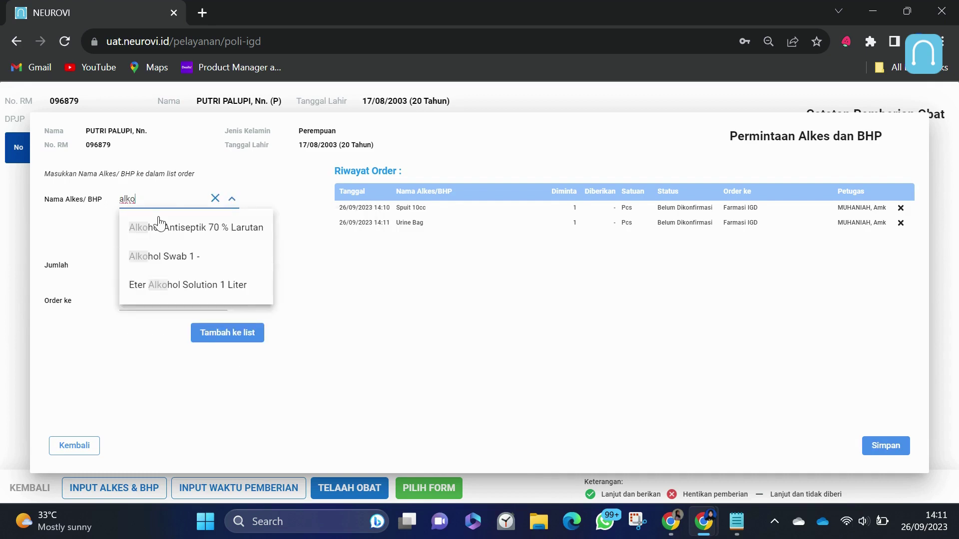
left_click(174, 258)
left_click(171, 261)
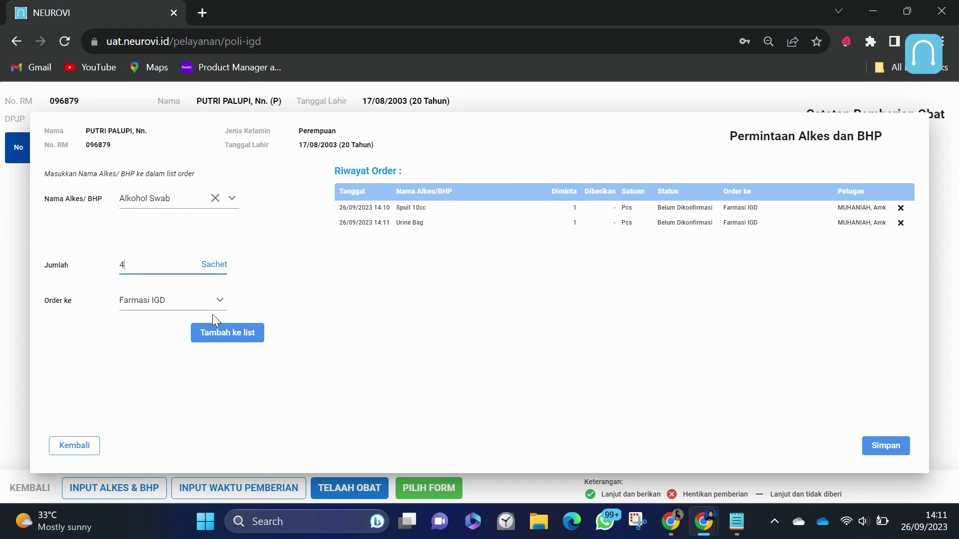
type("4")
left_click(227, 332)
left_click(877, 445)
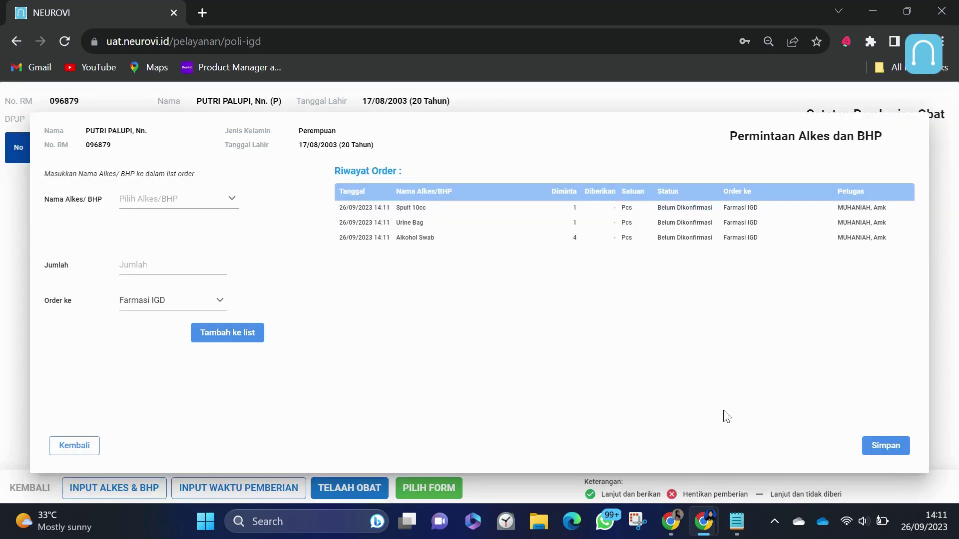
- Highlight "6. Dokter mengisi asesmen IGD" in the Notepad notes and switch to the doctor's NEUROVI window
left_click(736, 522)
left_click_drag(578, 257, 355, 255)
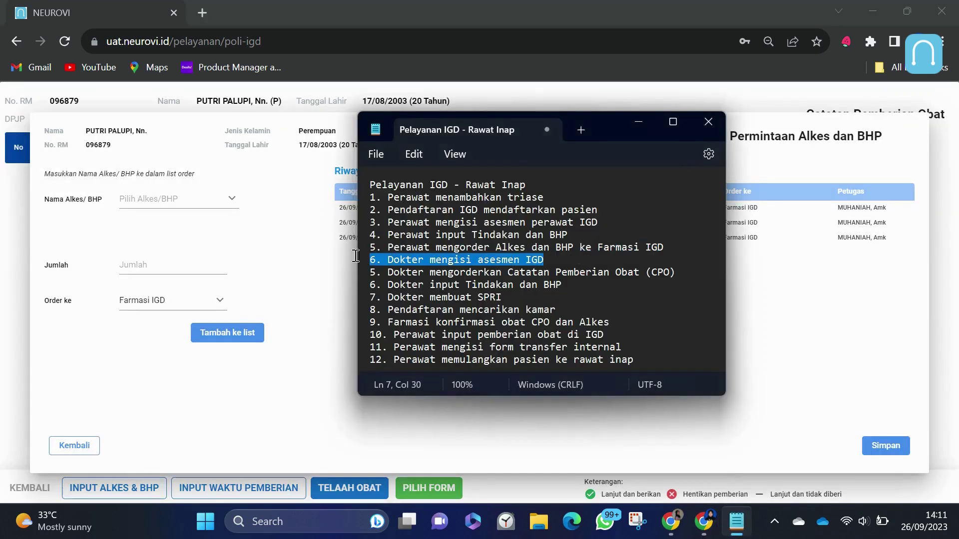
mouse_move(670, 521)
left_click(559, 409)
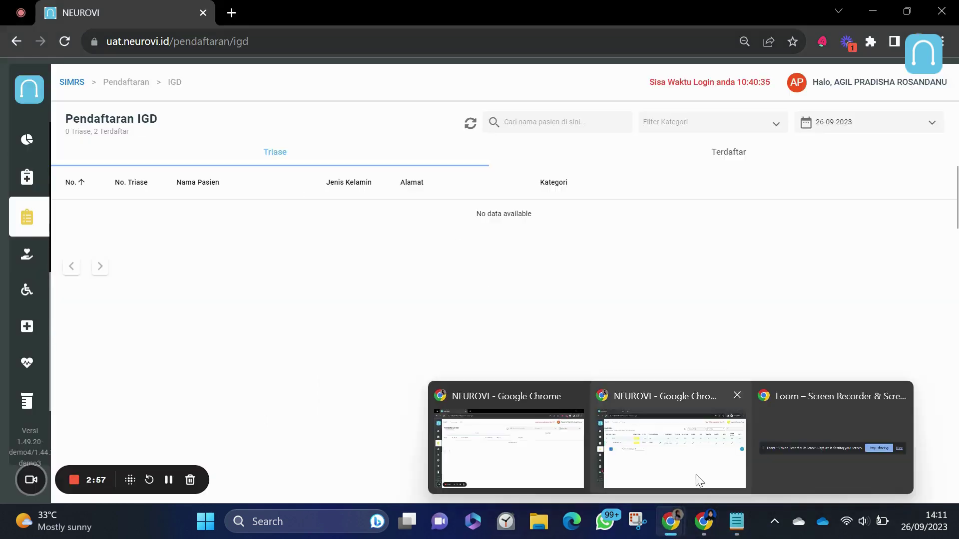
left_click(696, 477)
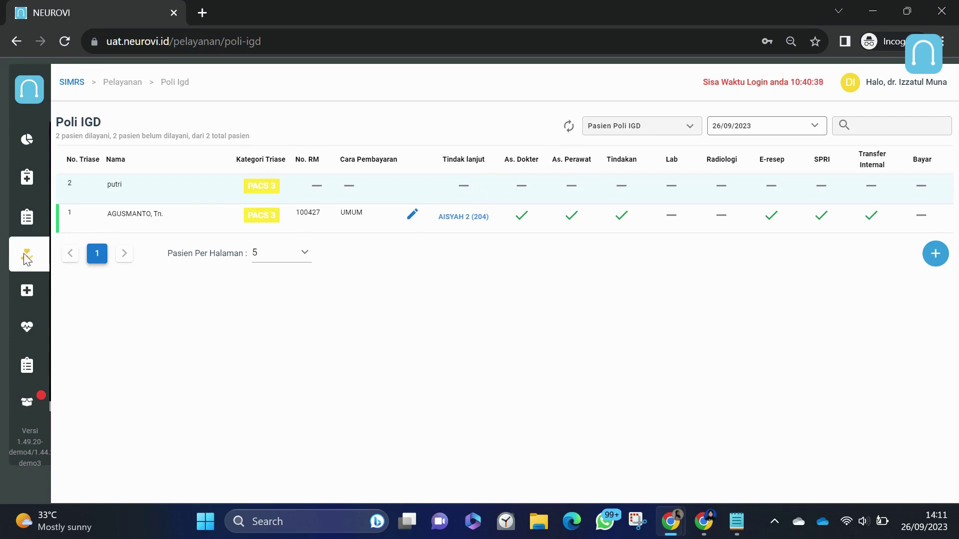
- Reload the doctor's Poli IGD list and open Asesmen Dokter for the patient with triage number 2
left_click(65, 41)
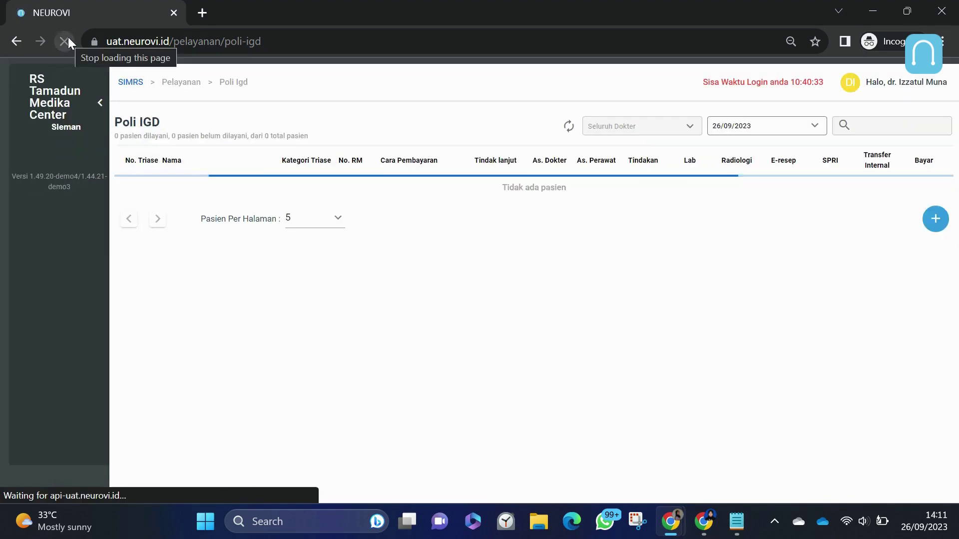
left_click(641, 189)
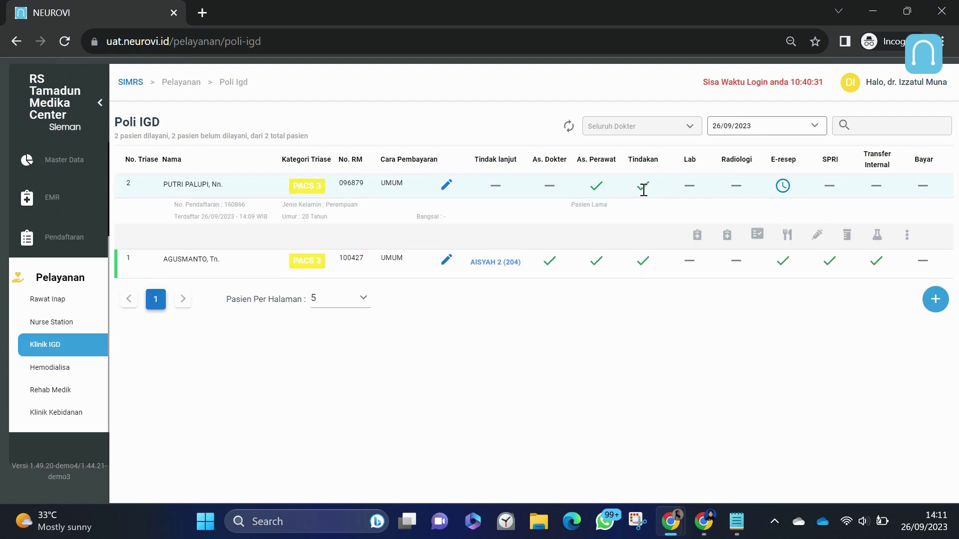
left_click(727, 236)
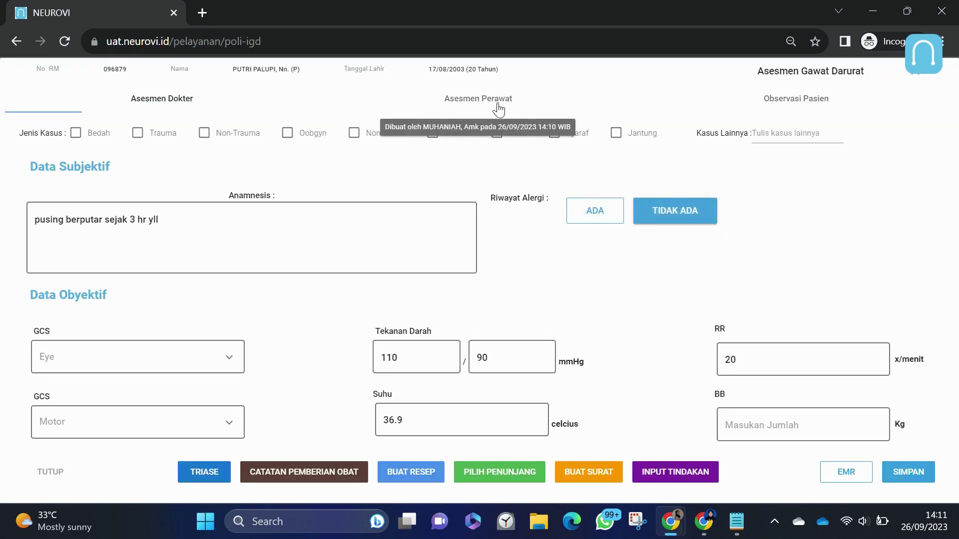
scroll(171, 253, "down", 2)
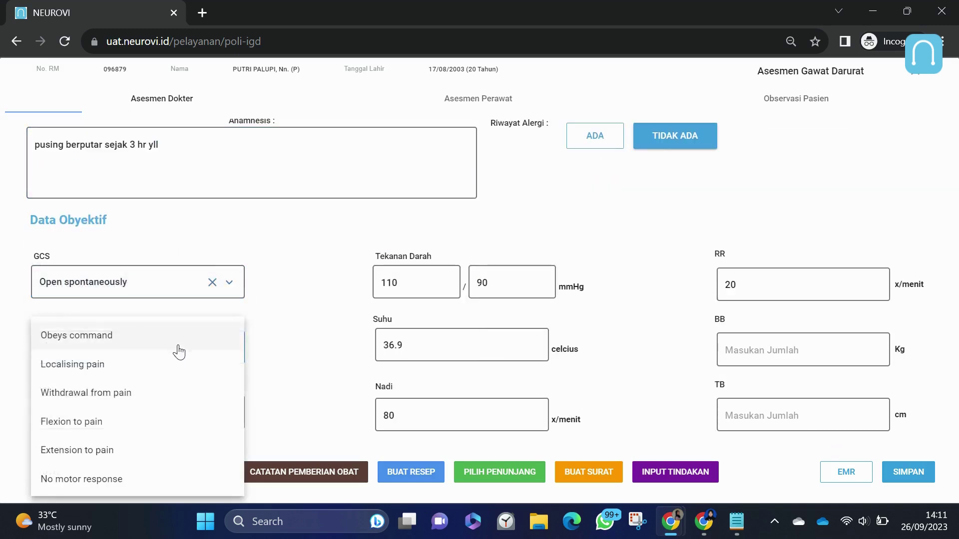
- Set the remaining GCS responses to Obeys command for motor and Orientated for verbal in Data Obyektif
left_click(182, 339)
scroll(208, 357, "down", 2)
left_click(193, 342)
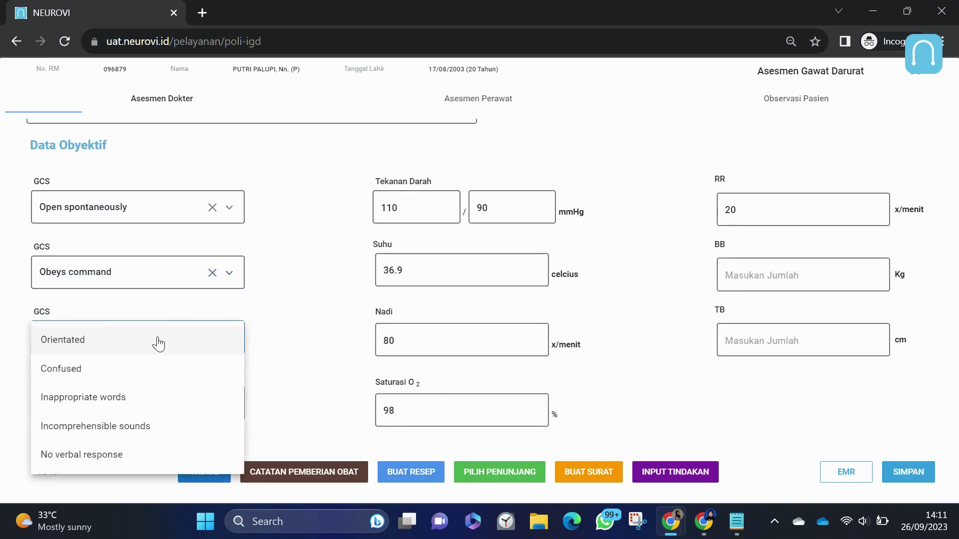
left_click(157, 340)
- In Pemeriksaan Fisik, enter "normocephal" for Kepala and "ca-/- si-/-" for Mata
scroll(423, 321, "down", 5)
scroll(424, 321, "down", 3)
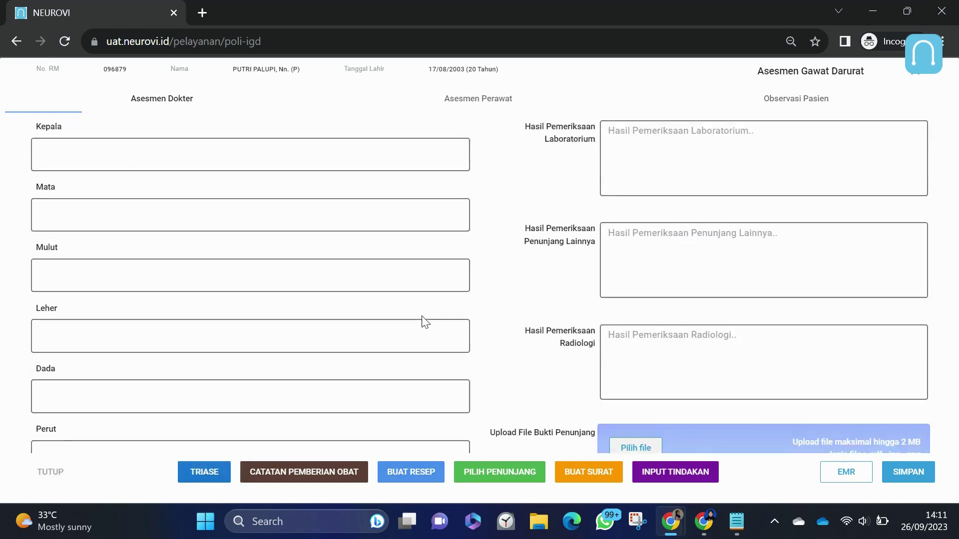
scroll(251, 208, "up", 2)
left_click(185, 223)
type("norm")
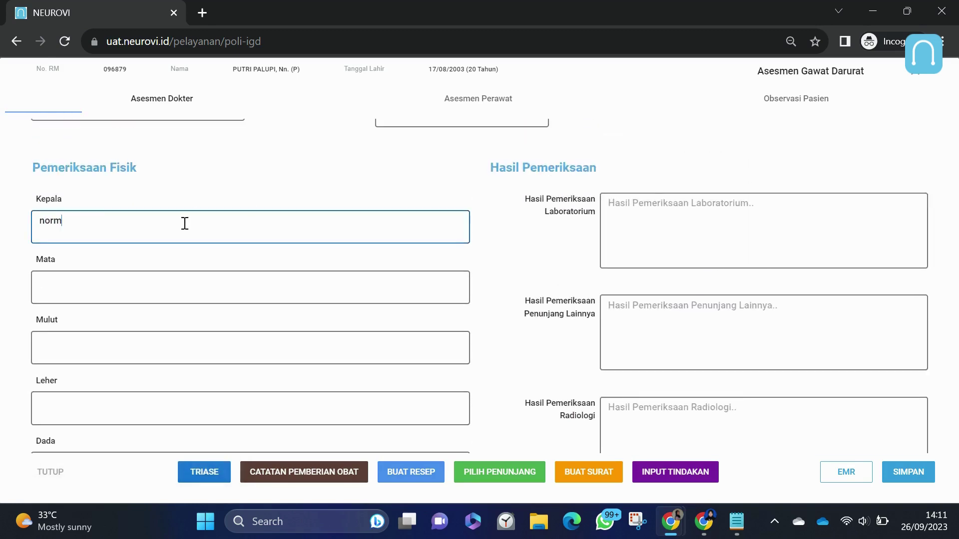
type("ocephal")
key("Tab")
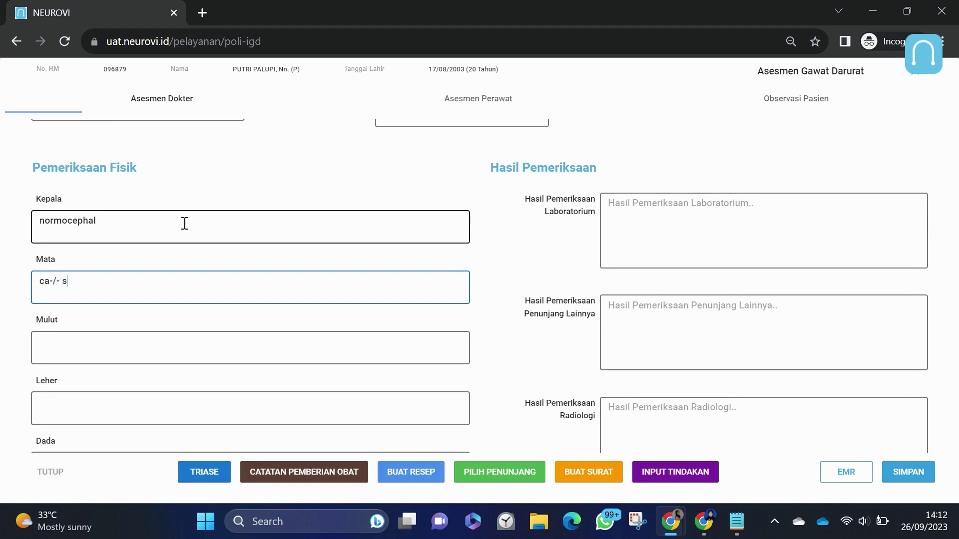
type("ca-/- si-/-")
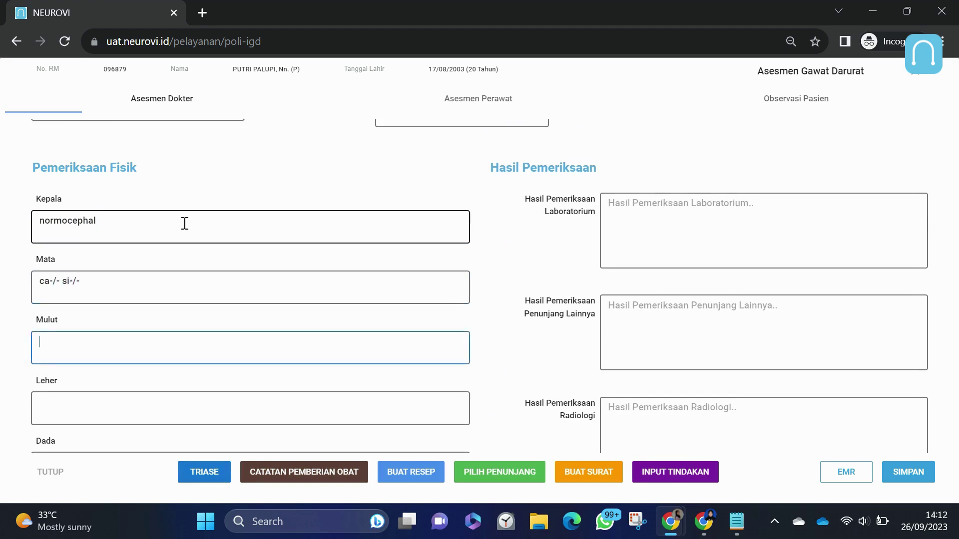
- Enter "dbn" for Mulut and "jvp dbn" for Leher in the physical examination
key("Tab")
type("jvp d")
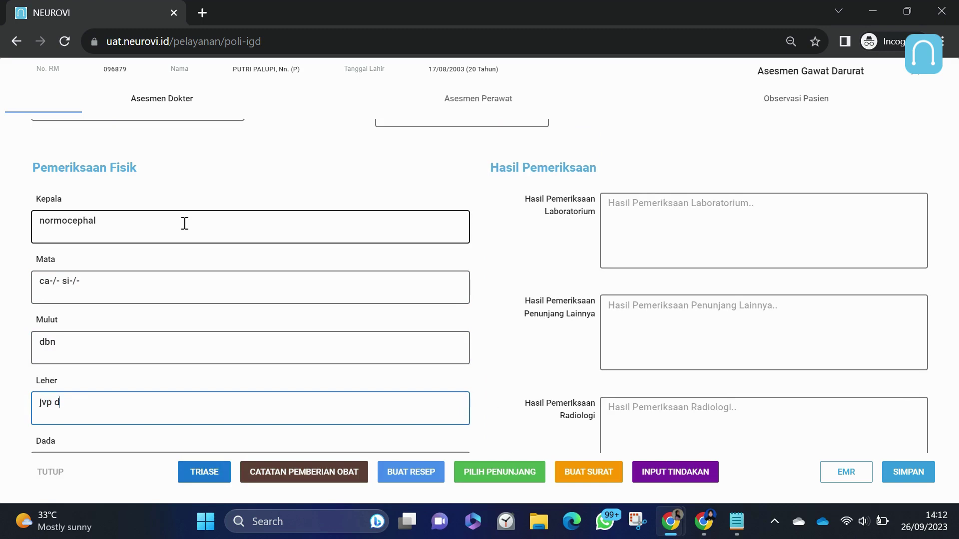
type("bn")
- Enter "simetris ves+/+ rh-/-" for Dada, "BU[+] NT[-]" for Perut, "udem[-]" for Alat Gerak and "tdp" for Anogenitalia
key("Tab")
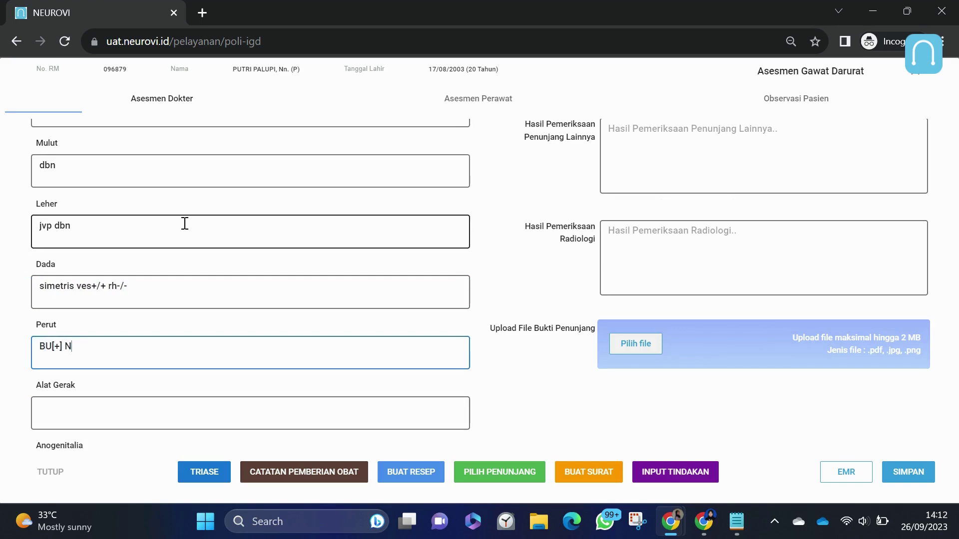
key("Tab")
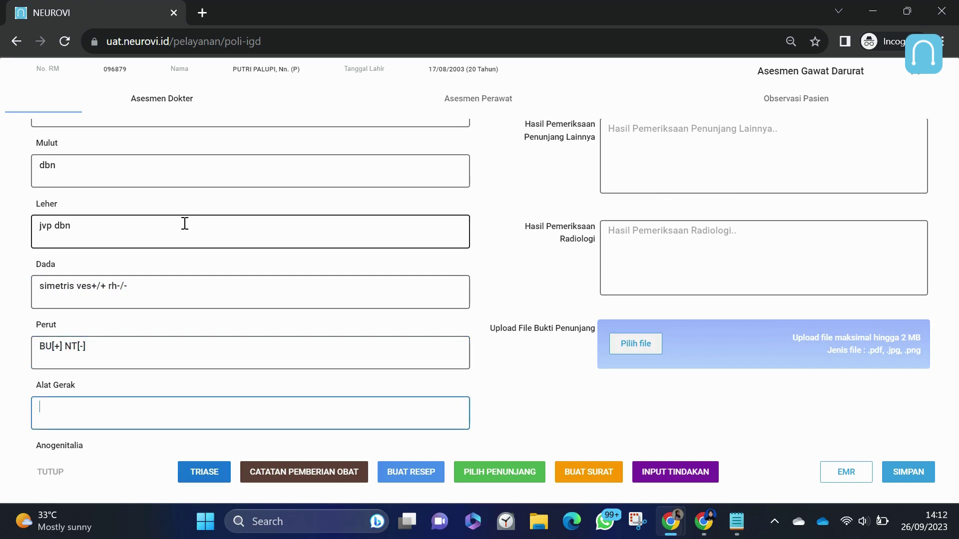
scroll(180, 225, "down", 6)
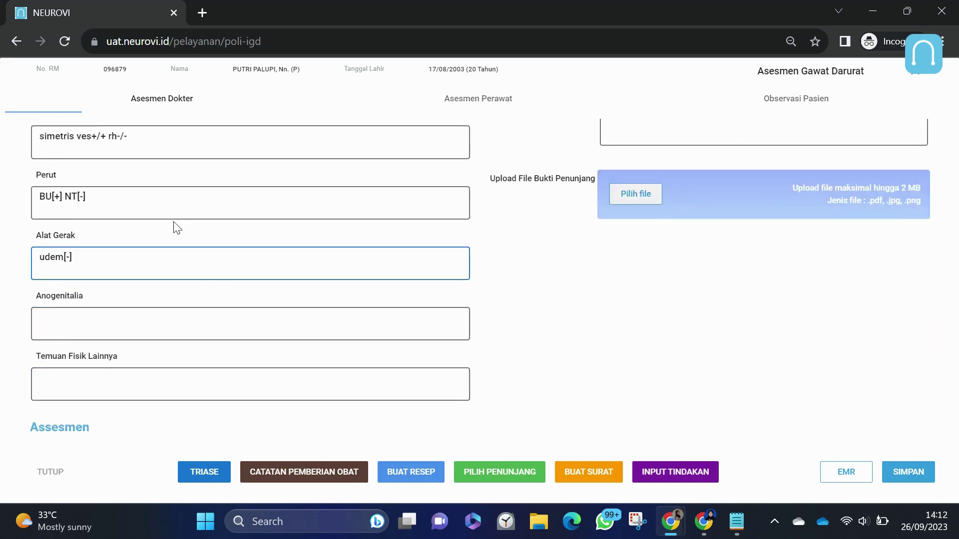
left_click(167, 175)
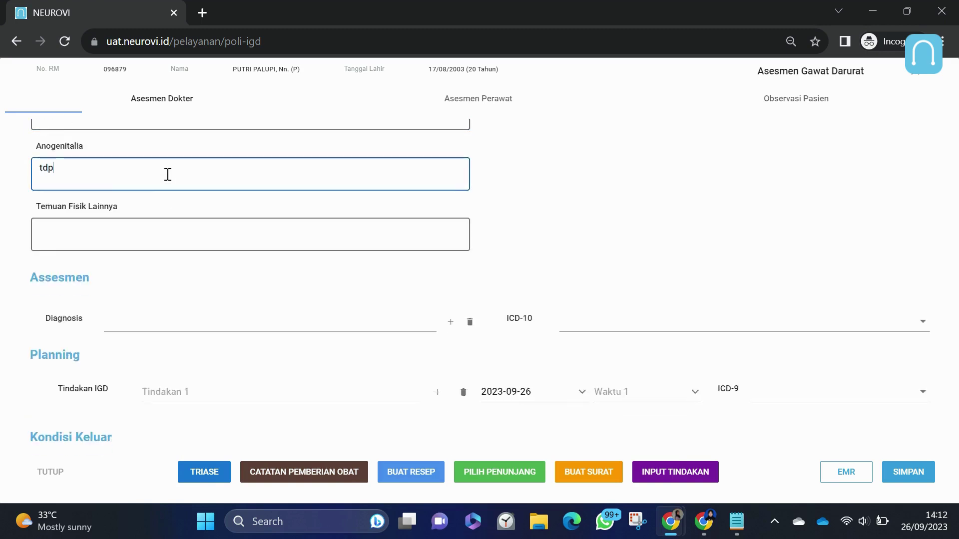
- Enter Vertigo as the diagnosis and assign the ICD-10 code H81.4-Vertigo of central origin
left_click(167, 324)
type("Vert")
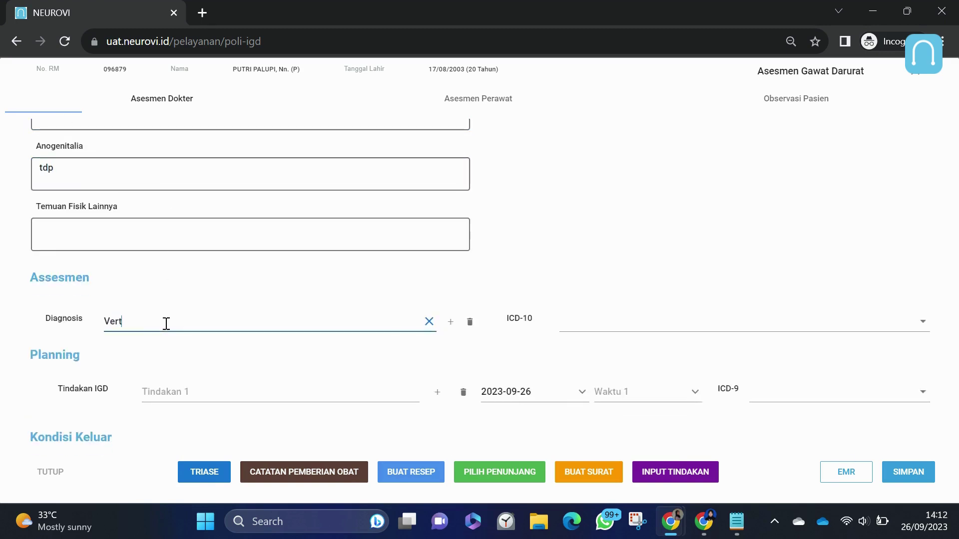
type("igo")
left_click(623, 321)
type("vertig")
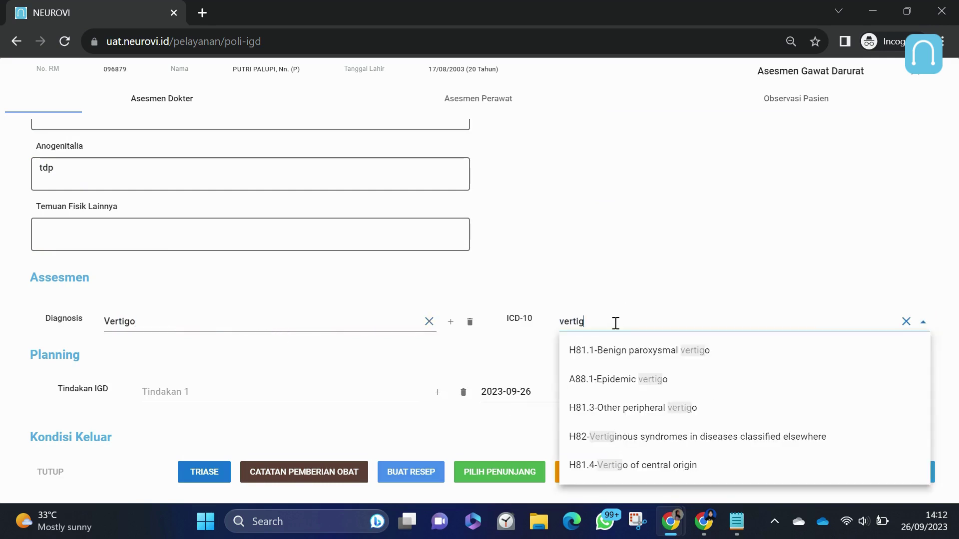
left_click(637, 462)
- Under Planning, record two Tindakan IGD entries: Infus Paracetamol and Inj Ibuprofen
left_click(250, 392)
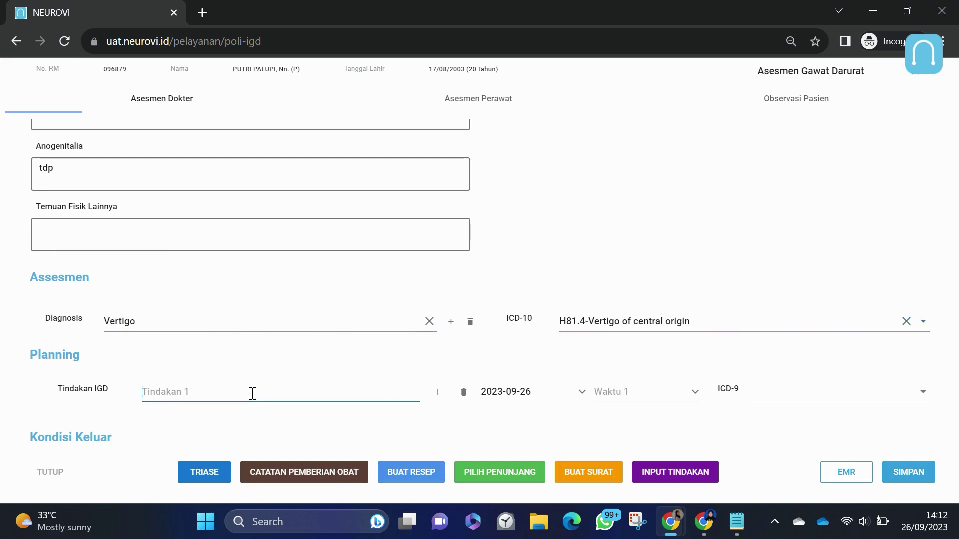
type("Infus Parac")
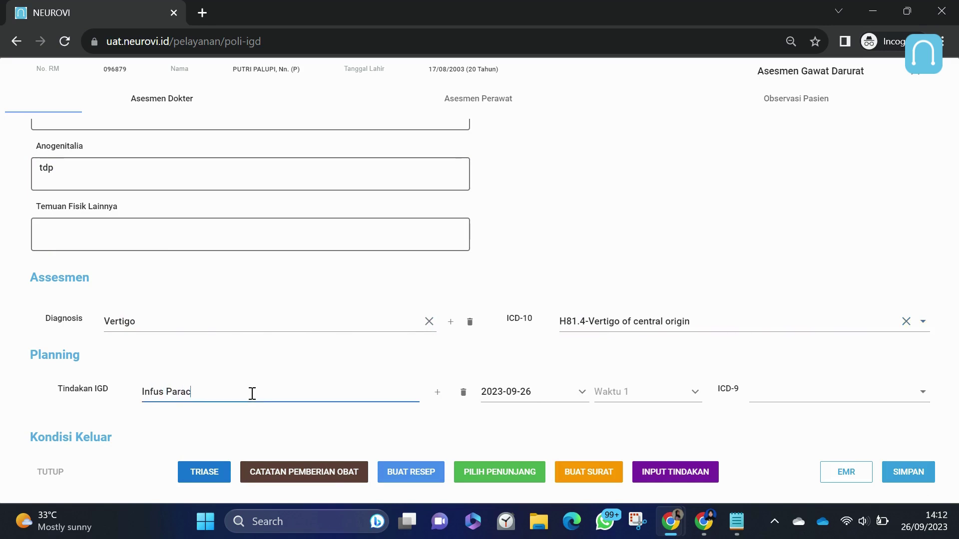
type("etamol")
left_click(437, 392)
scroll(325, 395, "down", 3)
left_click(298, 286)
type("Inj Ibuprofen")
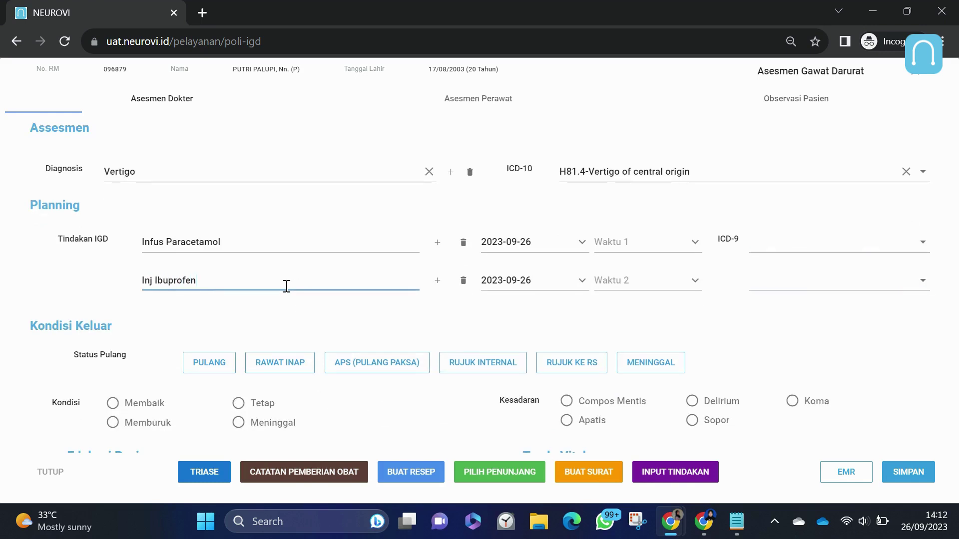
- Save the doctor's IGD assessment and return to the Poli IGD patient list
scroll(287, 286, "down", 3)
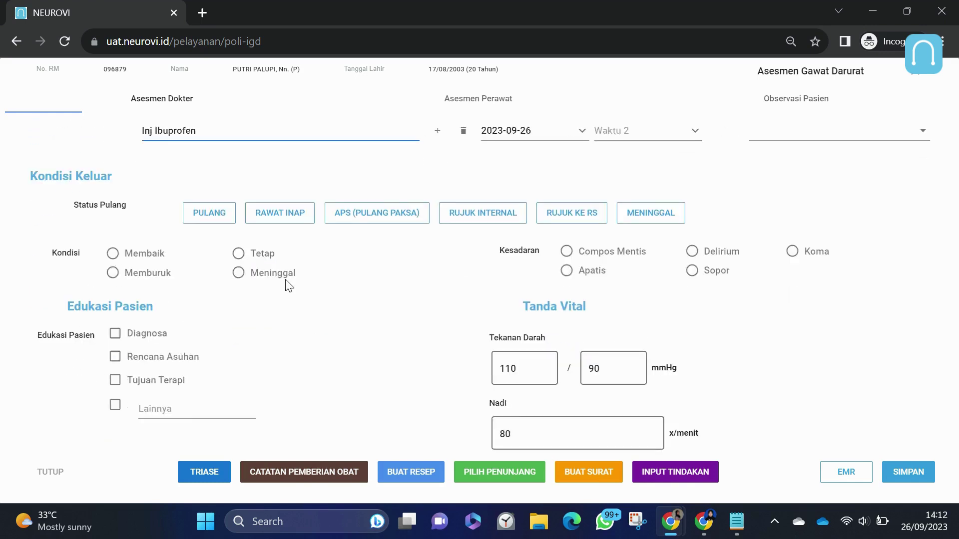
left_click(907, 472)
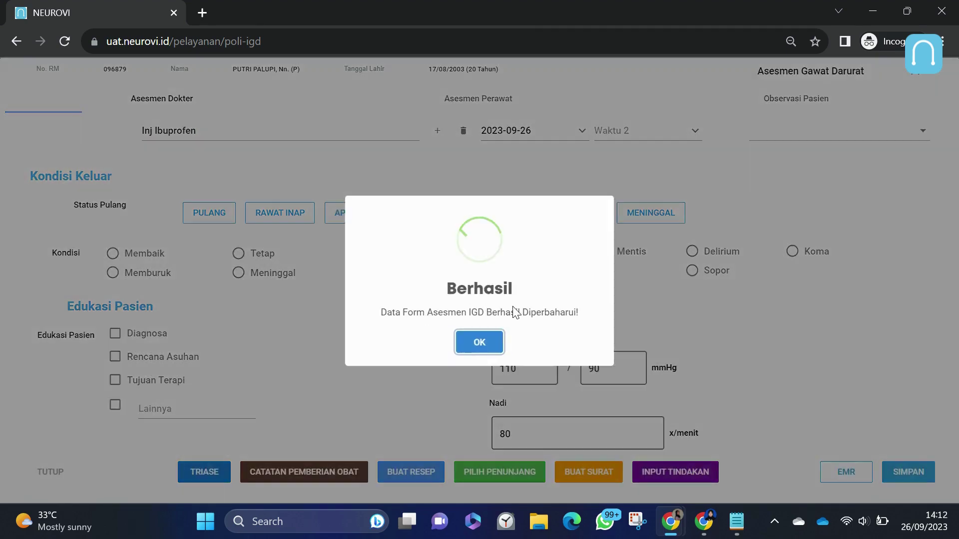
left_click(480, 342)
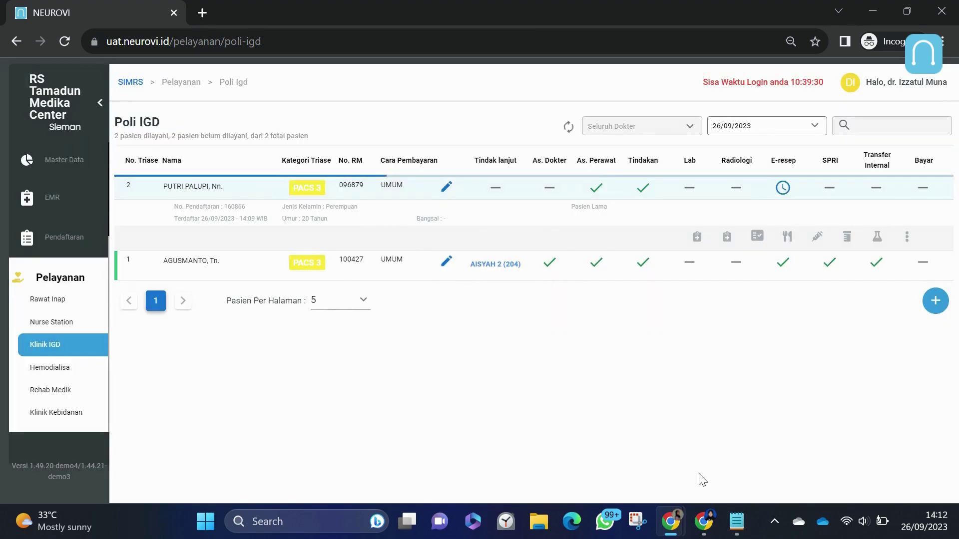
- Highlight "5. Dokter mengorderkan Catatan Pemberian Obat (CPO)" in the Notepad notes and return to the NEUROVI window
left_click(737, 521)
left_click_drag(675, 272, 374, 272)
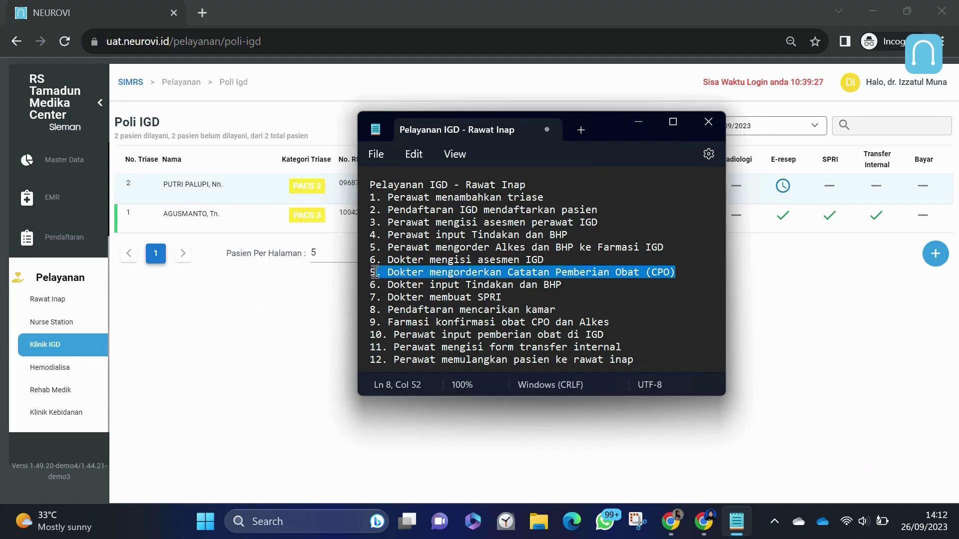
left_click(837, 295)
- Open Catatan Pemberian Obat for the patient with triage number 2 and start a new drug order
left_click(869, 191)
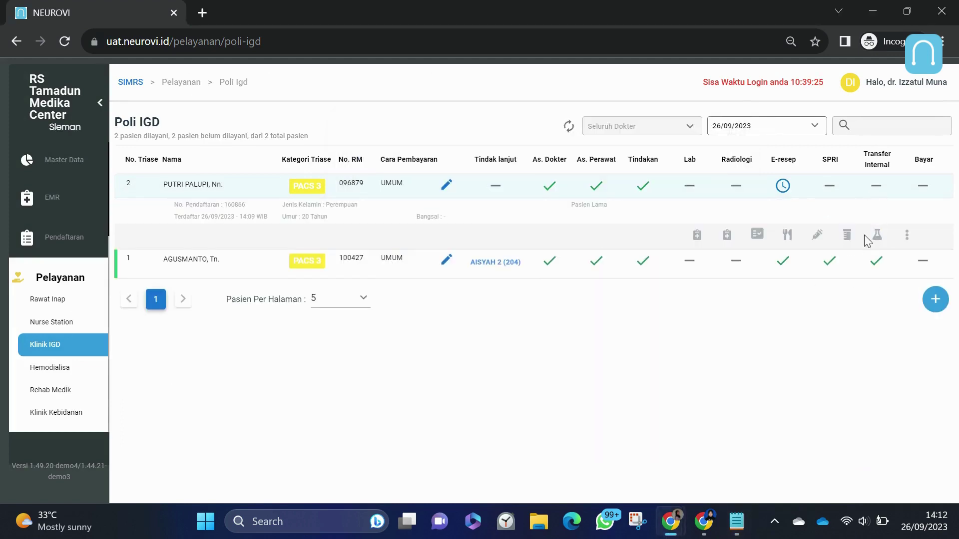
left_click(865, 235)
left_click(487, 292)
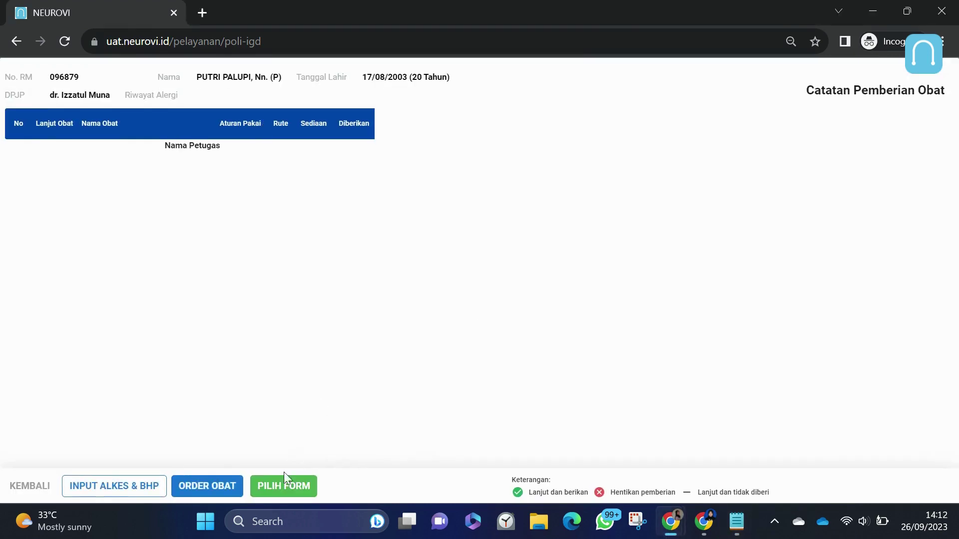
left_click(204, 492)
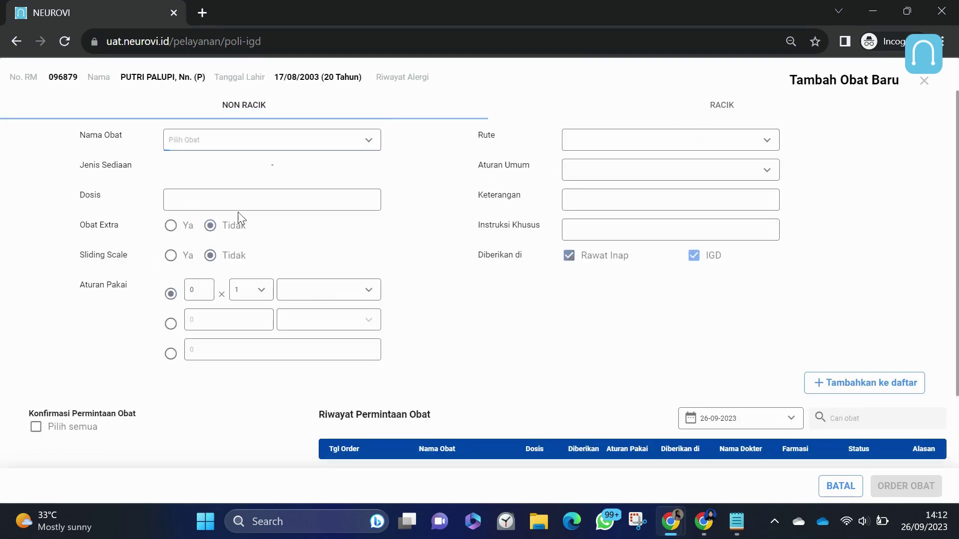
- Add the Paracetamol 1 gram/100ml infusion to the order list with usage rule "3x500 mg" and route Intravena
left_click(245, 140)
type("paracet")
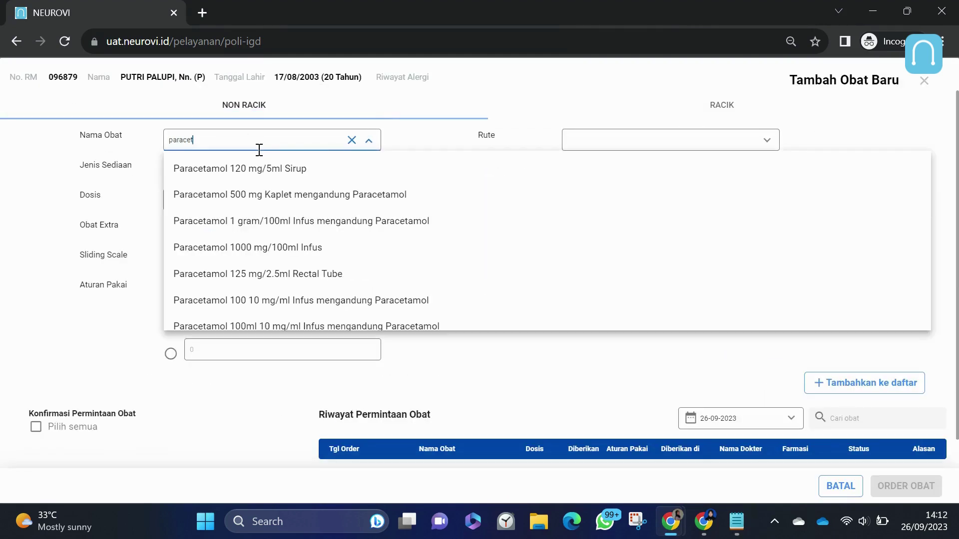
left_click(284, 229)
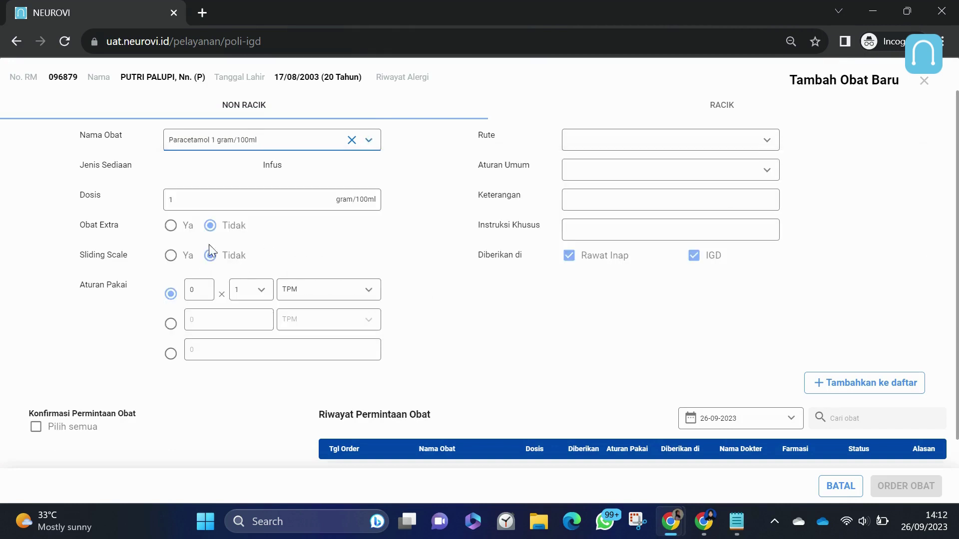
left_click(171, 325)
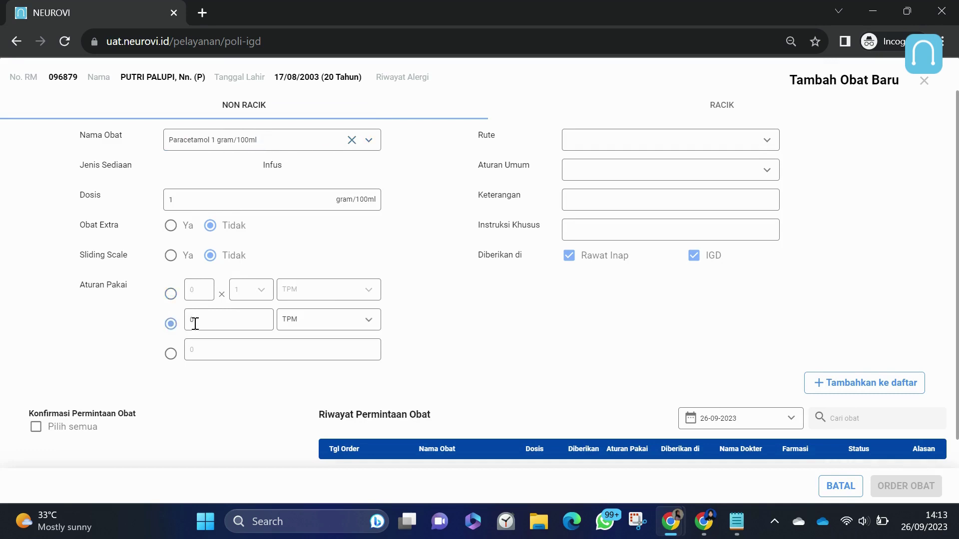
left_click(171, 355)
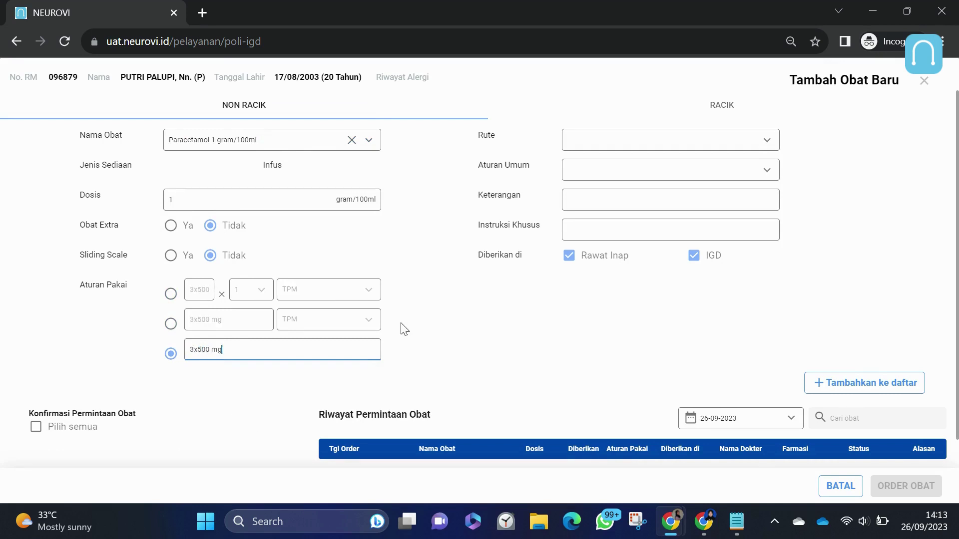
left_click(612, 139)
left_click(621, 257)
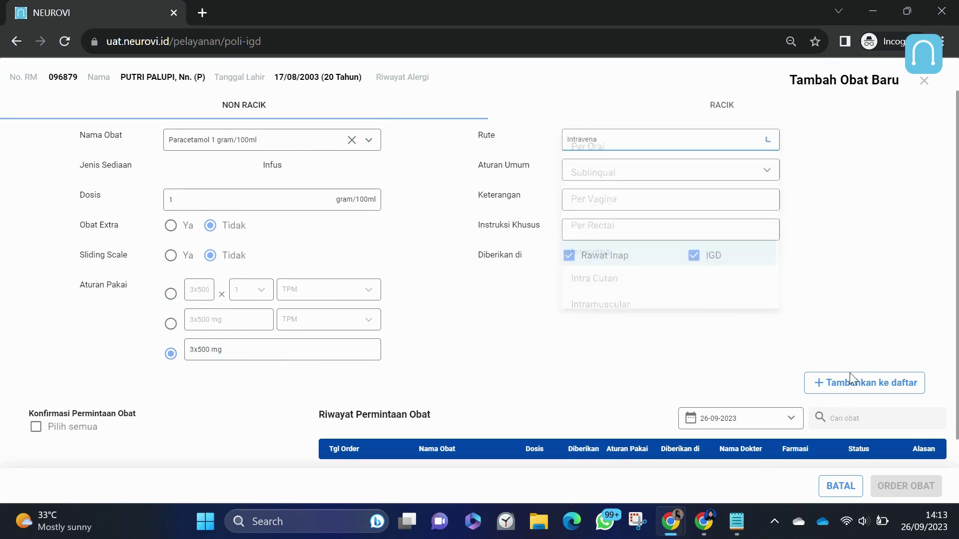
left_click(851, 380)
- Add N - Ace 200 mg to the order list as an extra drug with usage rule "extra 2 kapsul" and route Per Oral
left_click(278, 143)
type("n")
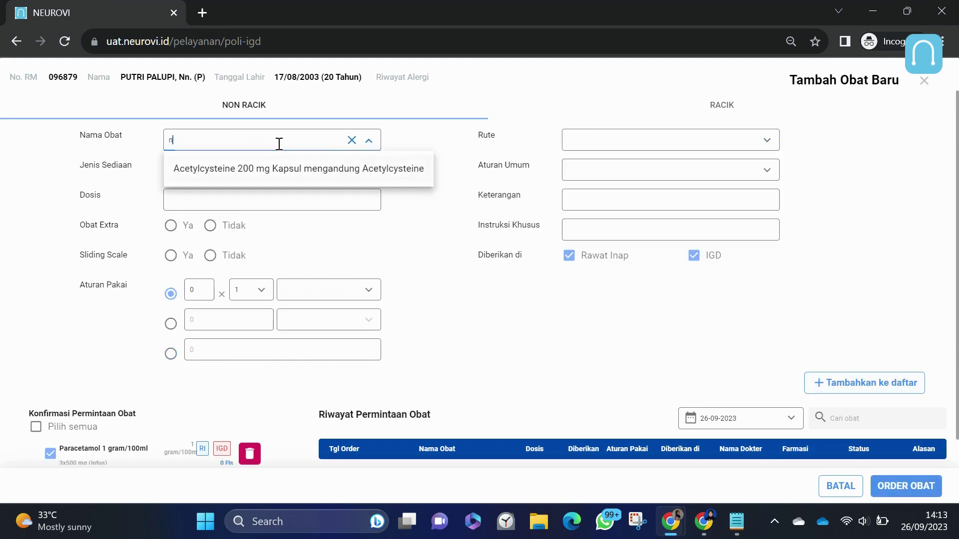
type(" - ac")
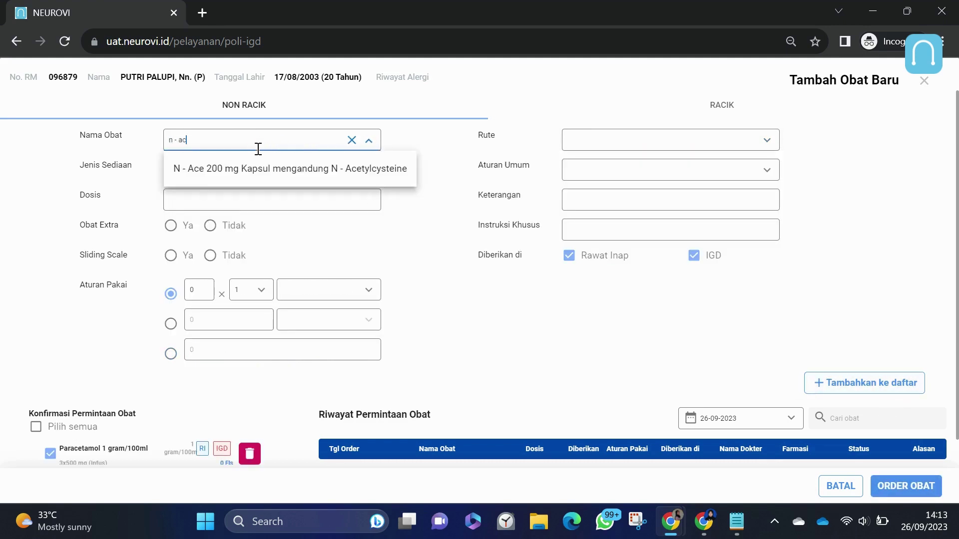
left_click(260, 169)
left_click(173, 228)
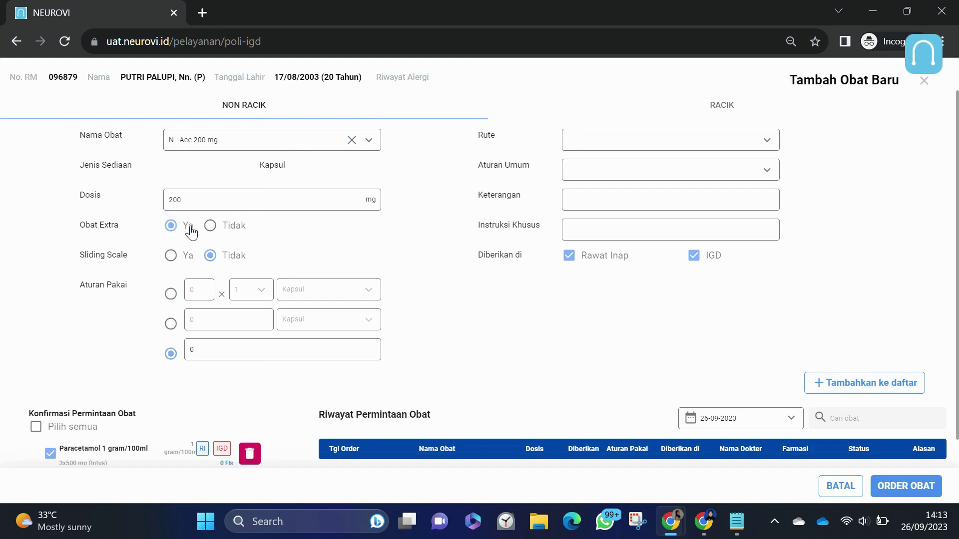
double_click(190, 352)
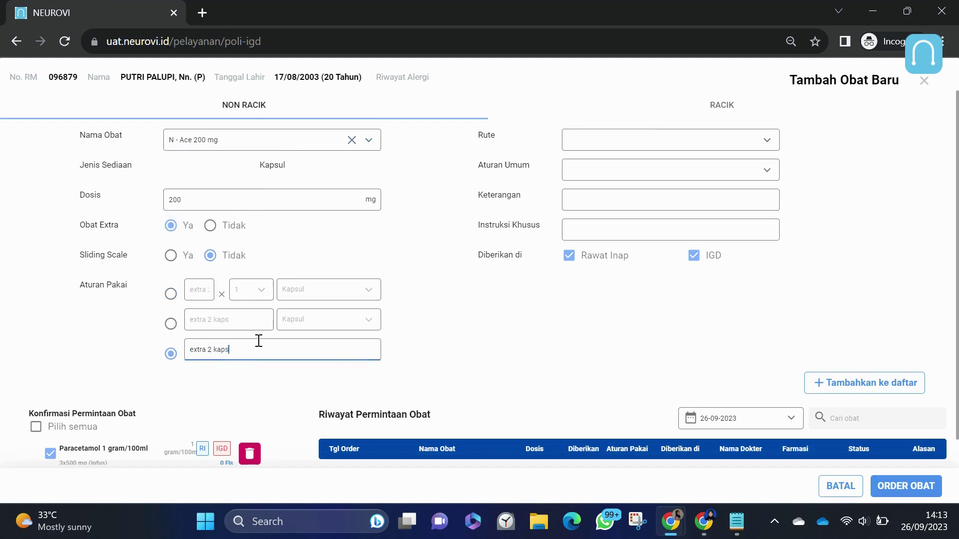
left_click(635, 144)
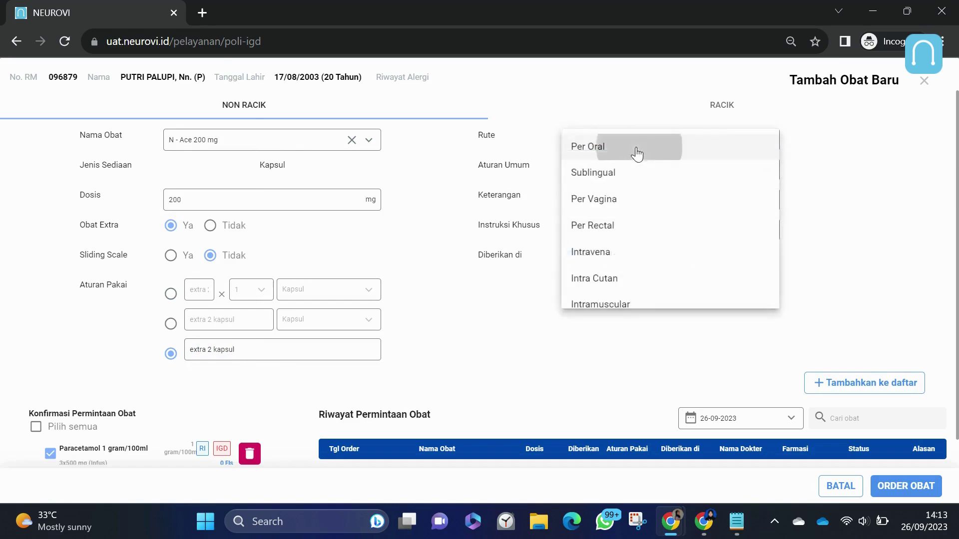
left_click(635, 149)
left_click(854, 383)
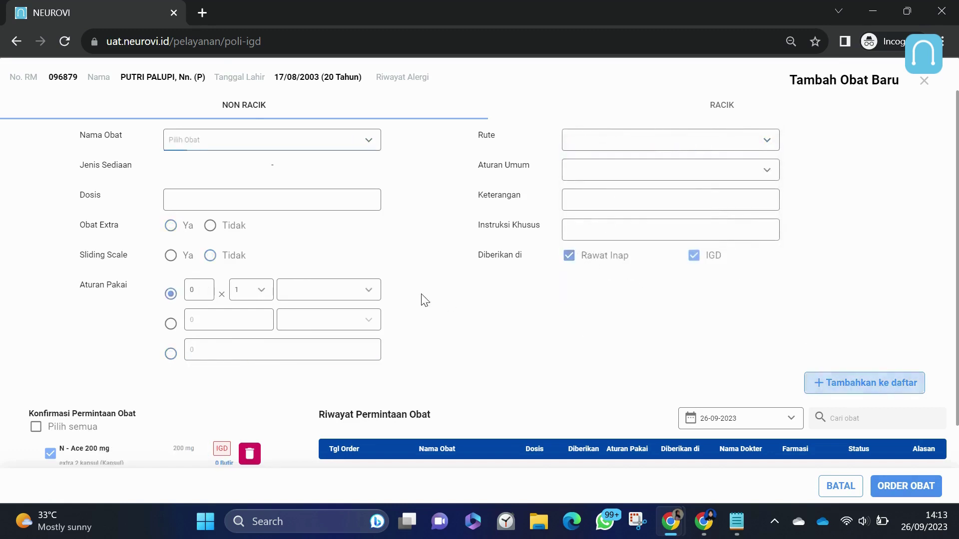
- Add Novo Rapid Flexpen FORNAS 100 Unit to the order list as a non-extra, sliding-scale drug with usage rule "sliding scale, cek hasil GDS" and route Intravena
scroll(257, 222, "down", 1)
scroll(239, 194, "up", 1)
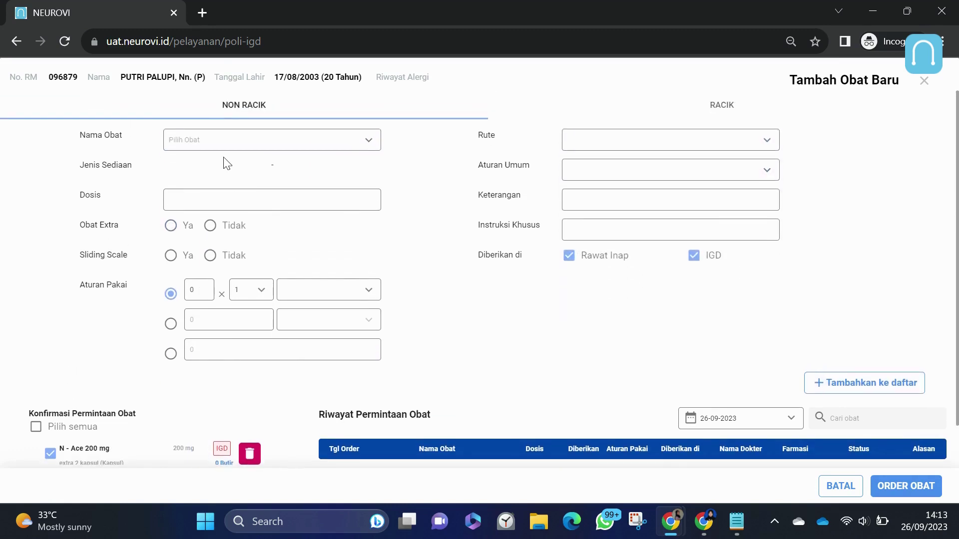
left_click(224, 142)
type("novo r")
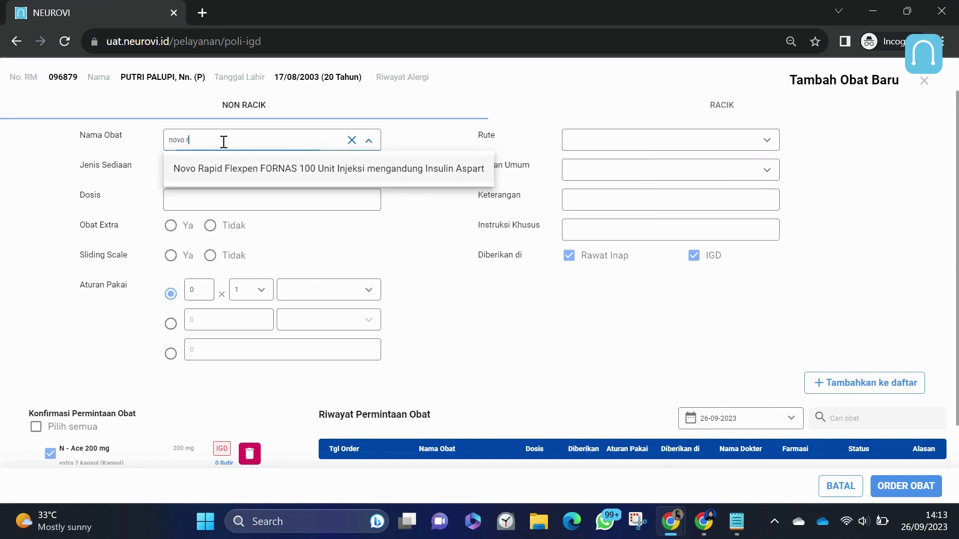
left_click(292, 183)
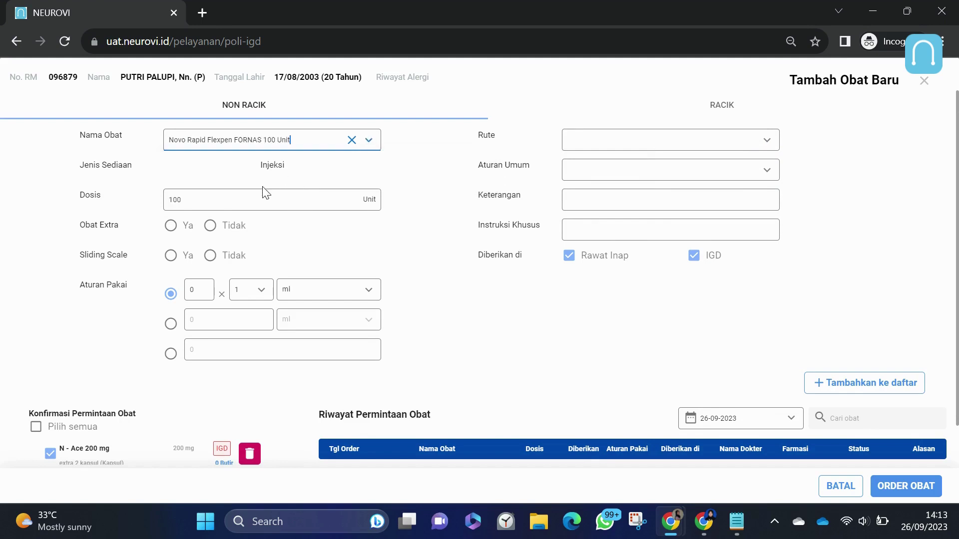
left_click(203, 231)
left_click(171, 255)
left_click(193, 351)
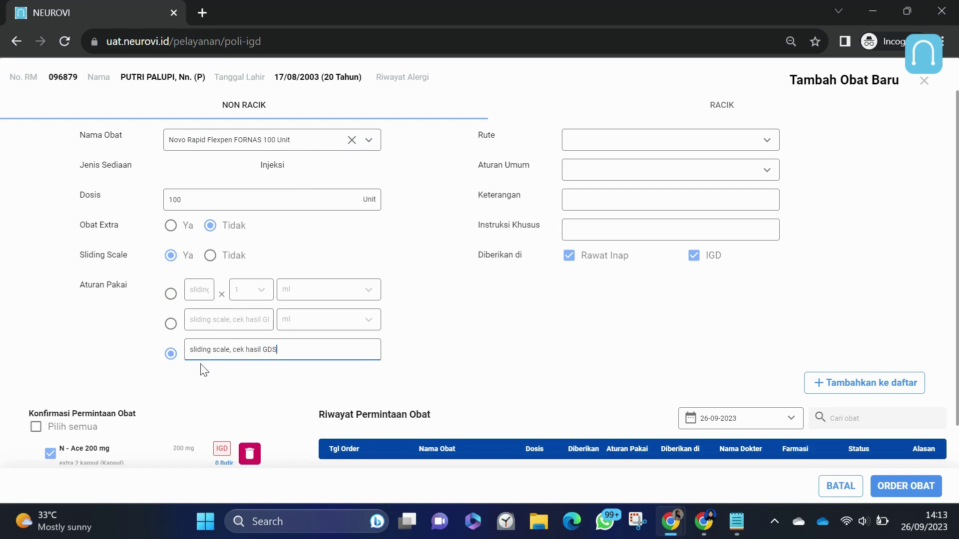
left_click(603, 145)
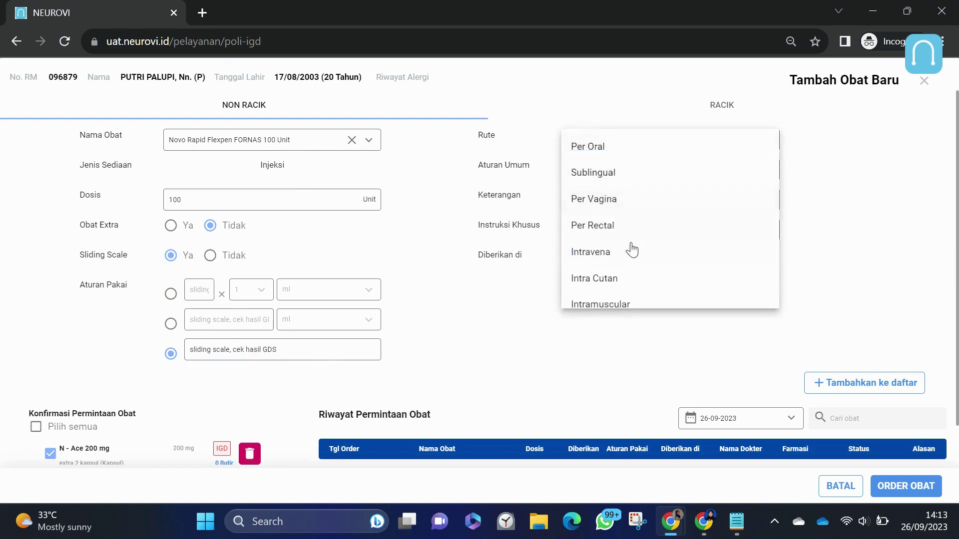
left_click(813, 382)
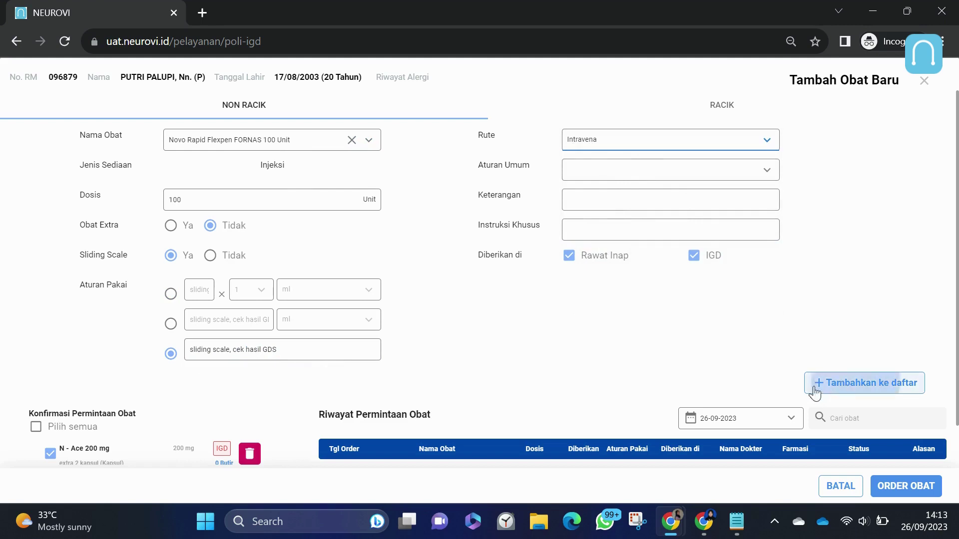
scroll(473, 360, "down", 2)
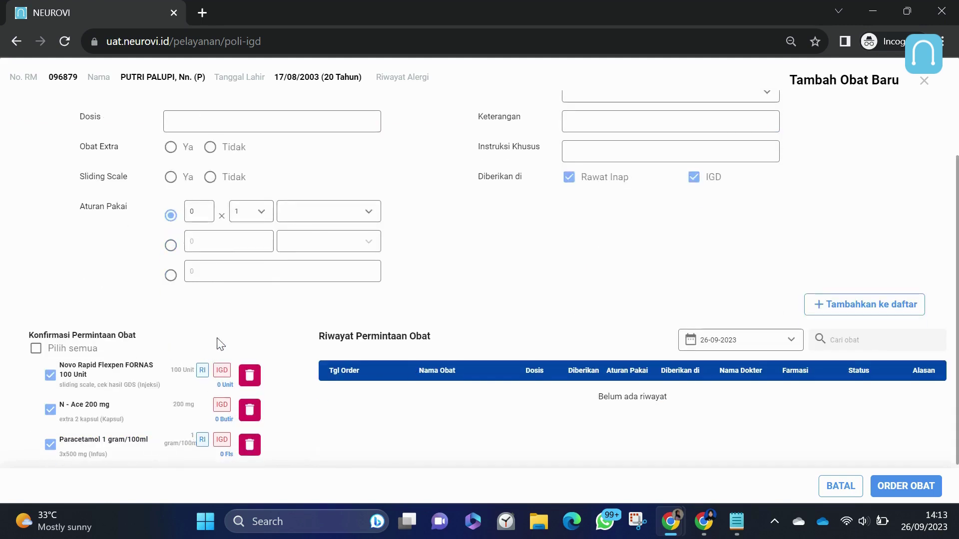
- Add the Omeprazole 40 mg injection to the order list with usage rule "2x40 mg" and route Intravena
scroll(231, 309, "up", 2)
left_click(229, 136)
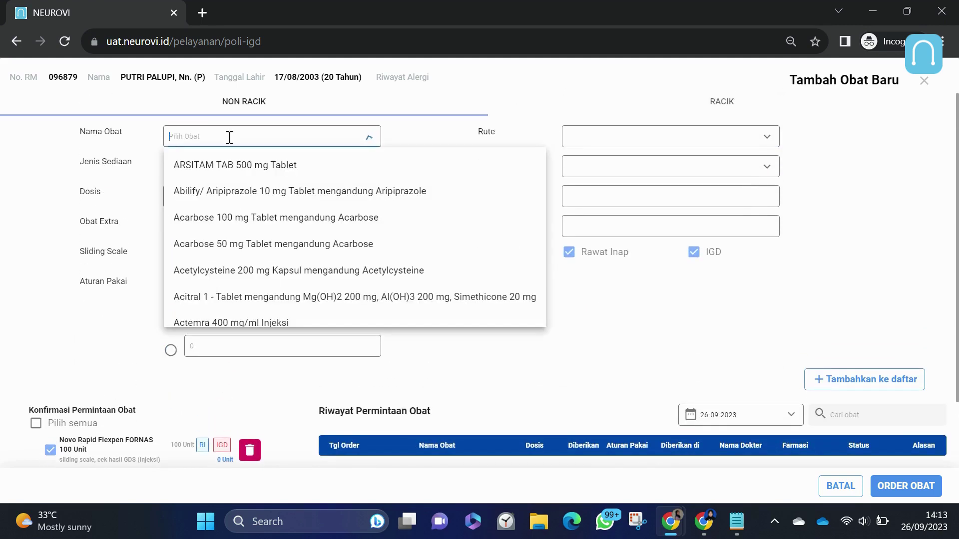
type("omepr")
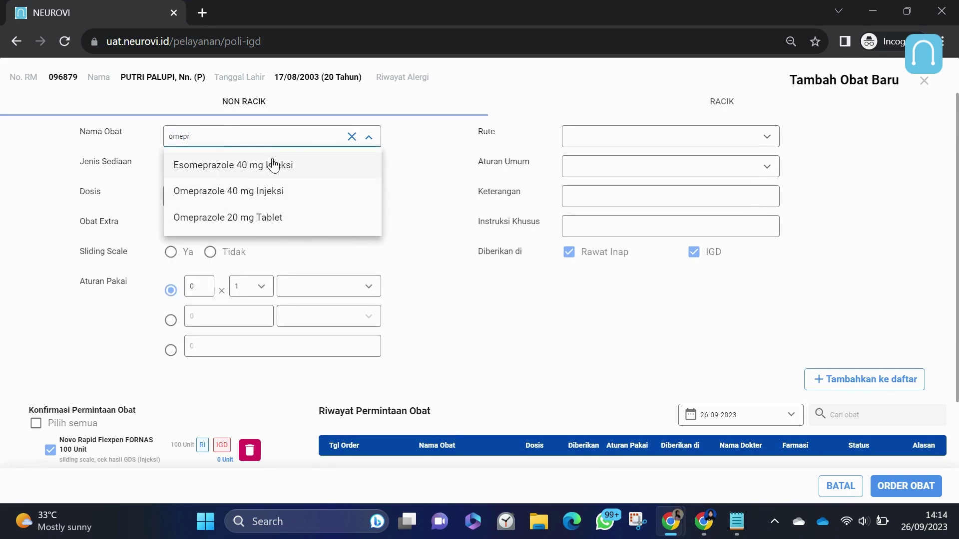
left_click(266, 192)
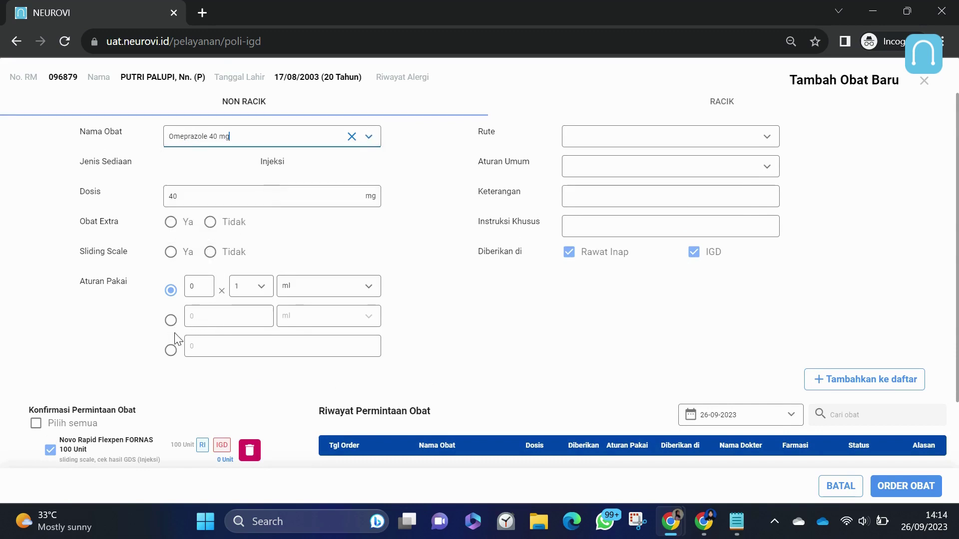
left_click(170, 350)
left_click(199, 347)
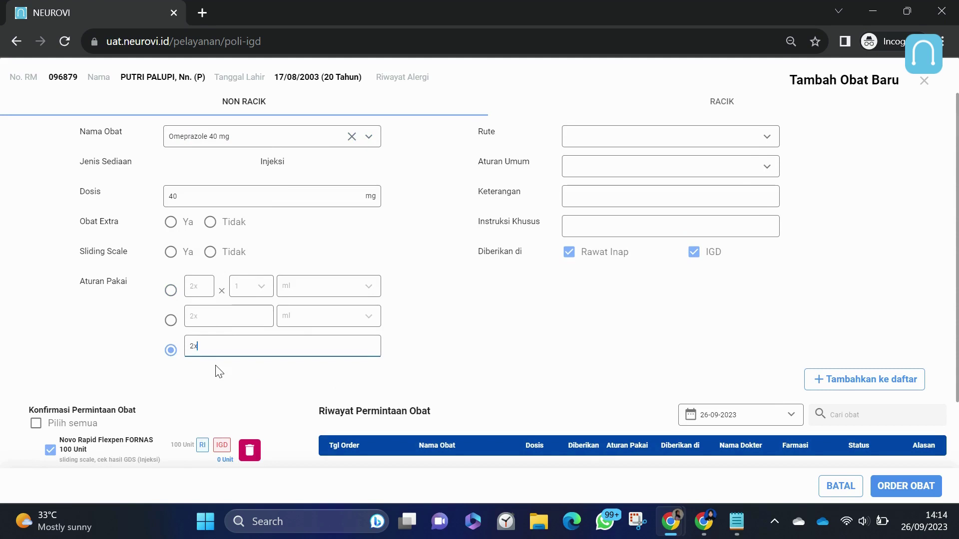
type("2x40 mg")
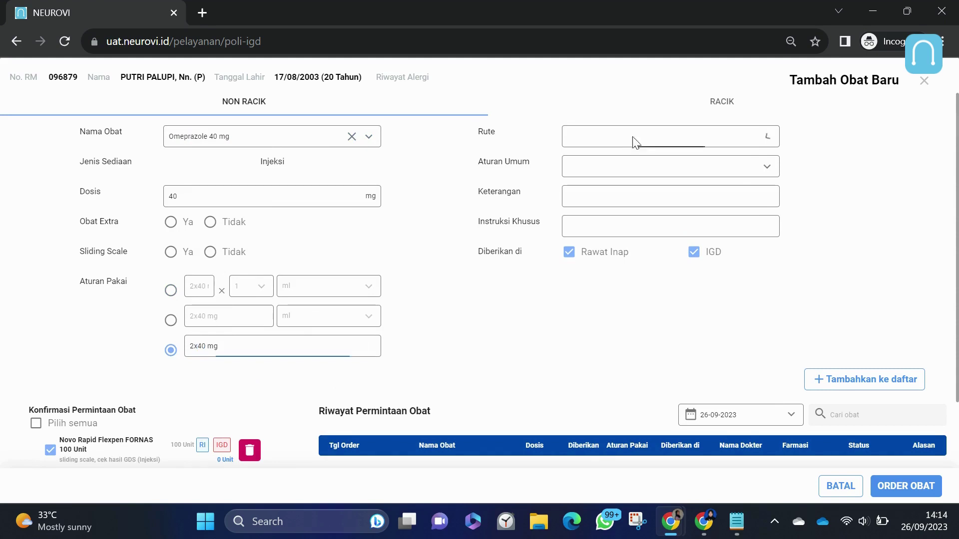
left_click(632, 141)
left_click(643, 252)
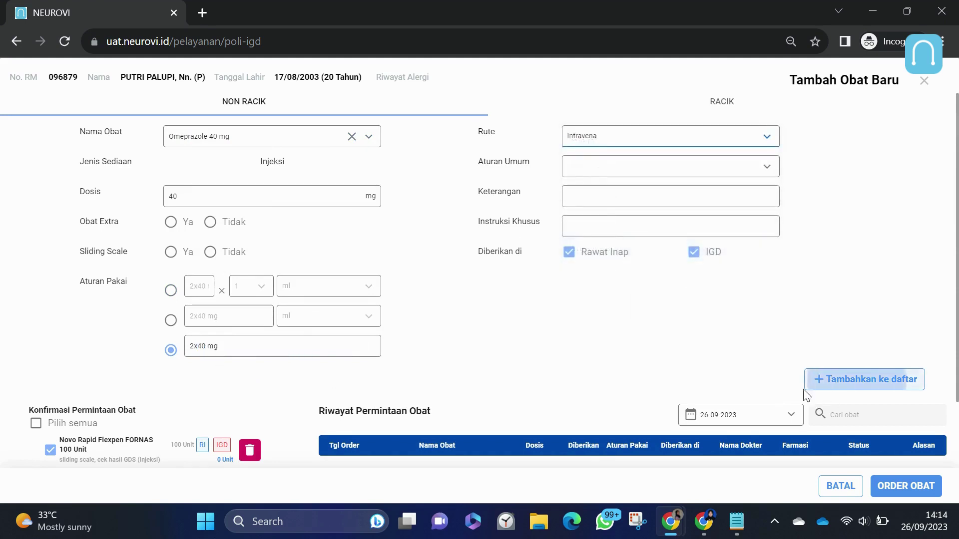
left_click(809, 378)
- Submit the drug order and review the IGD and RI pharmacy destinations in Riwayat Permintaan Obat
scroll(567, 368, "down", 2)
left_click(886, 487)
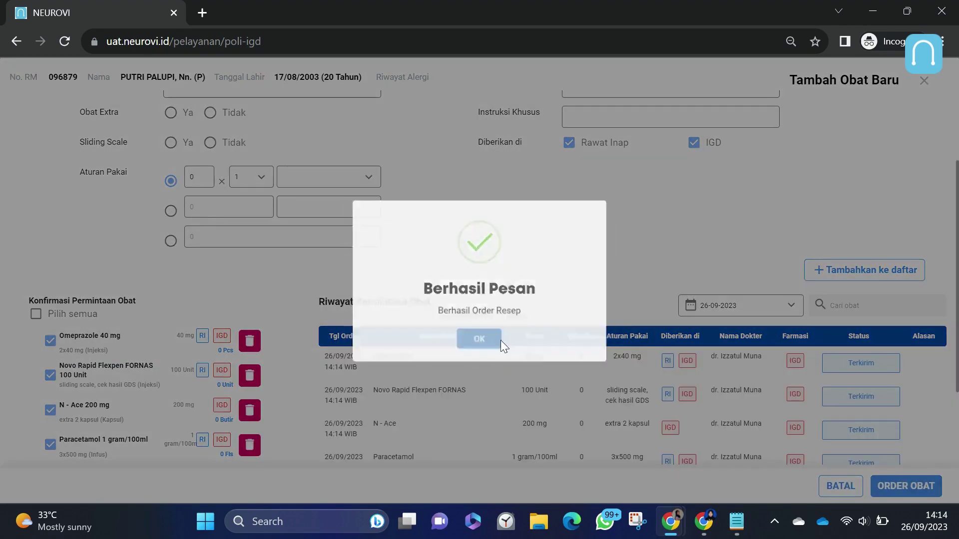
left_click(501, 344)
scroll(744, 341, "down", 3)
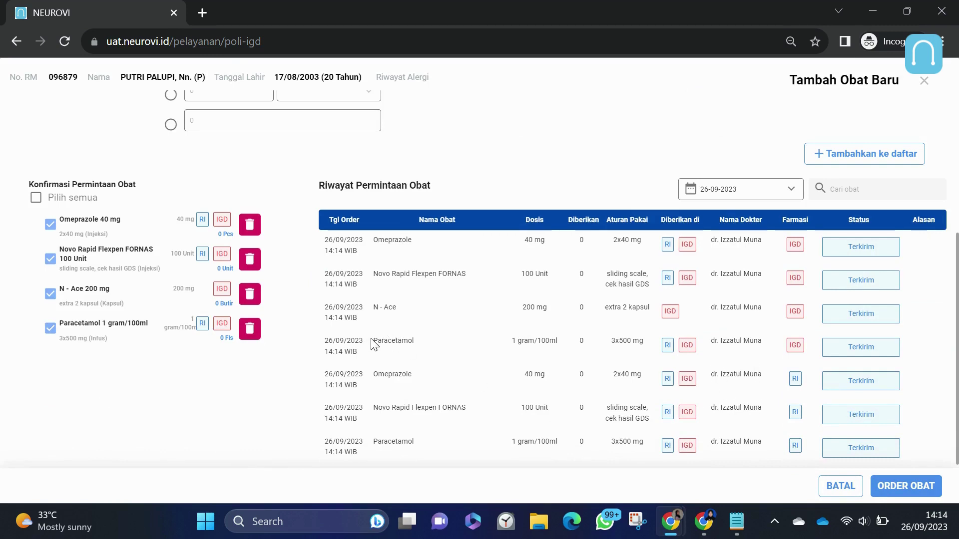
left_click_drag(371, 341, 432, 443)
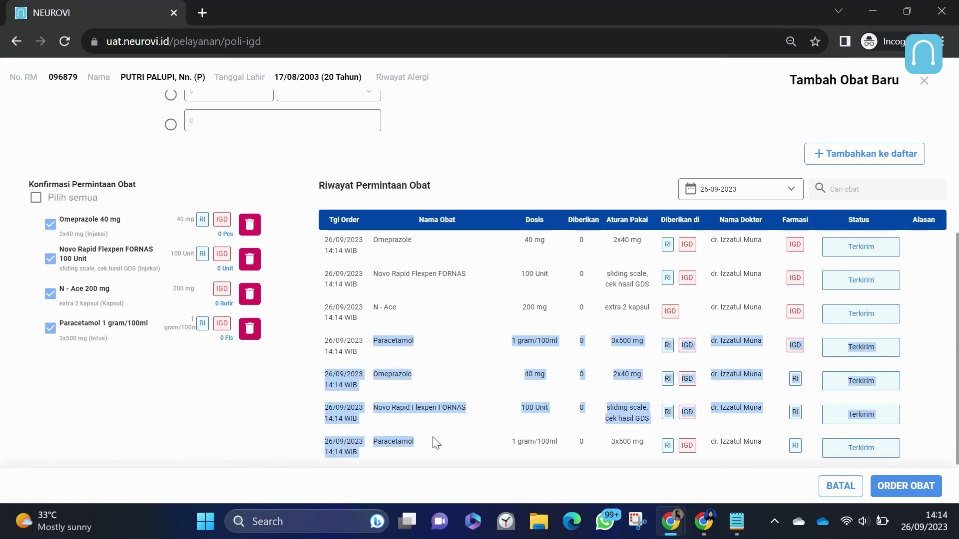
left_click_drag(797, 374, 797, 284)
left_click(796, 364)
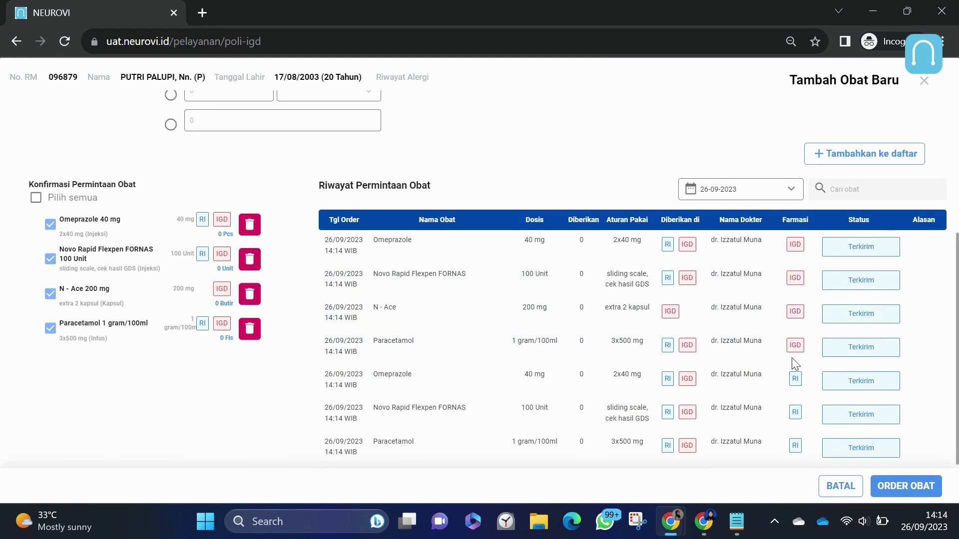
- Highlight "6. Dokter input Tindakan dan BHP" in the Notepad notes and return to the NEUROVI window
left_click(736, 523)
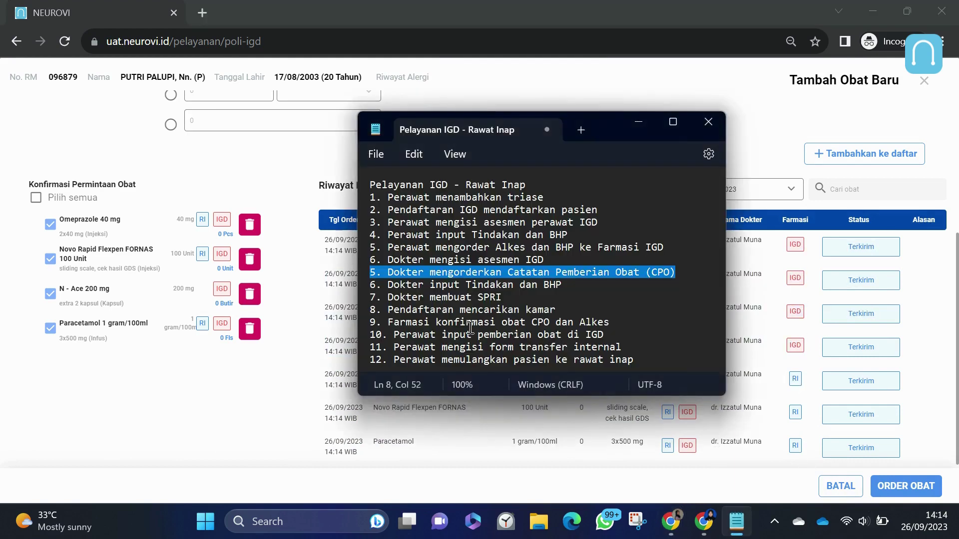
left_click_drag(563, 291, 370, 286)
left_click(821, 315)
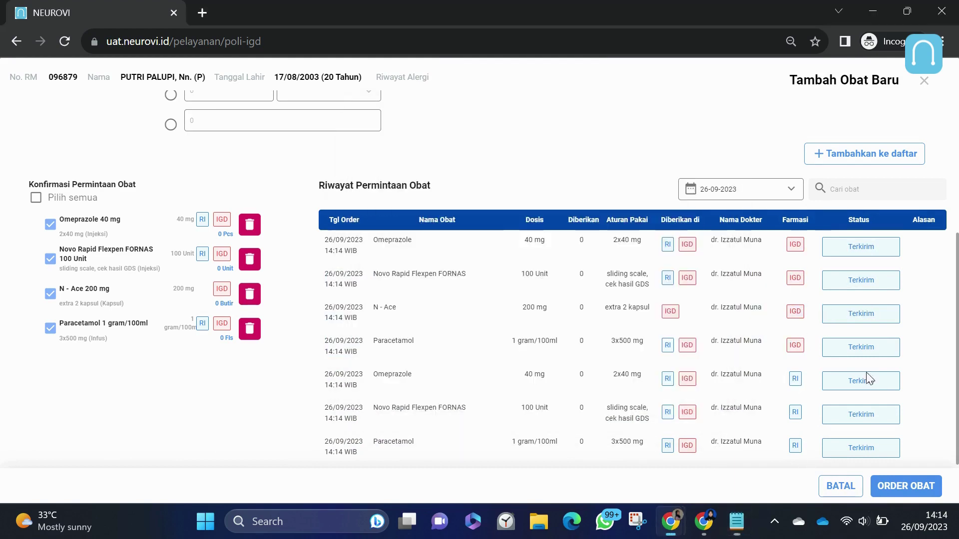
- Leave the drug order and Catatan Pemberian Obat, and open Tindakan dan BHP for the patient with triage number 2
left_click(835, 489)
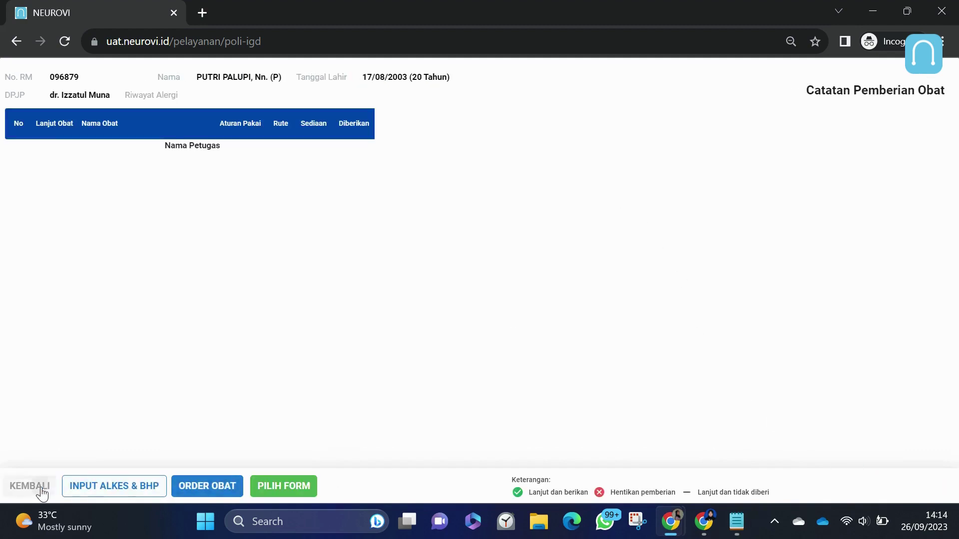
left_click(37, 489)
left_click(840, 211)
left_click(817, 236)
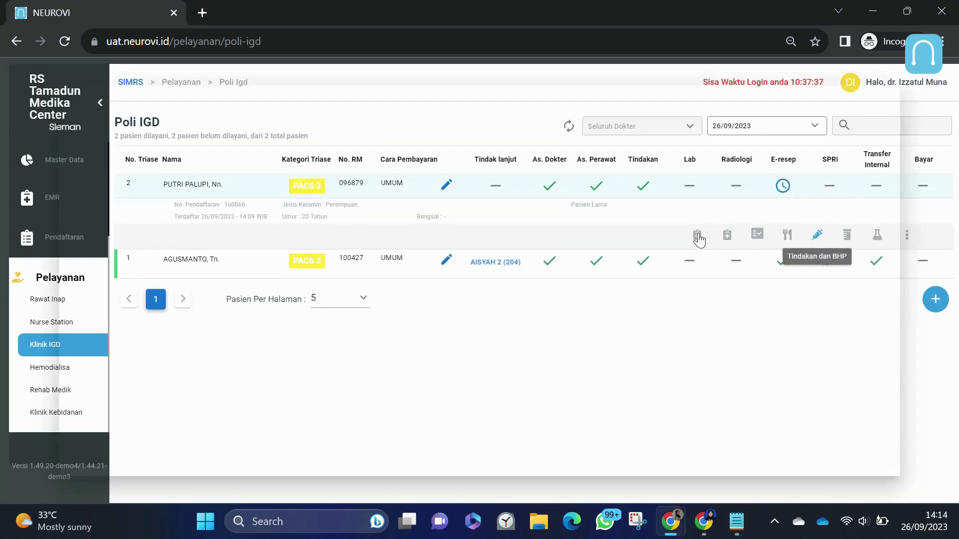
- Add the procedure Pemeriksaan Dokter Umum - IGD to the patient's Tindakan dan BHP summary and save it
left_click(169, 128)
type("dok")
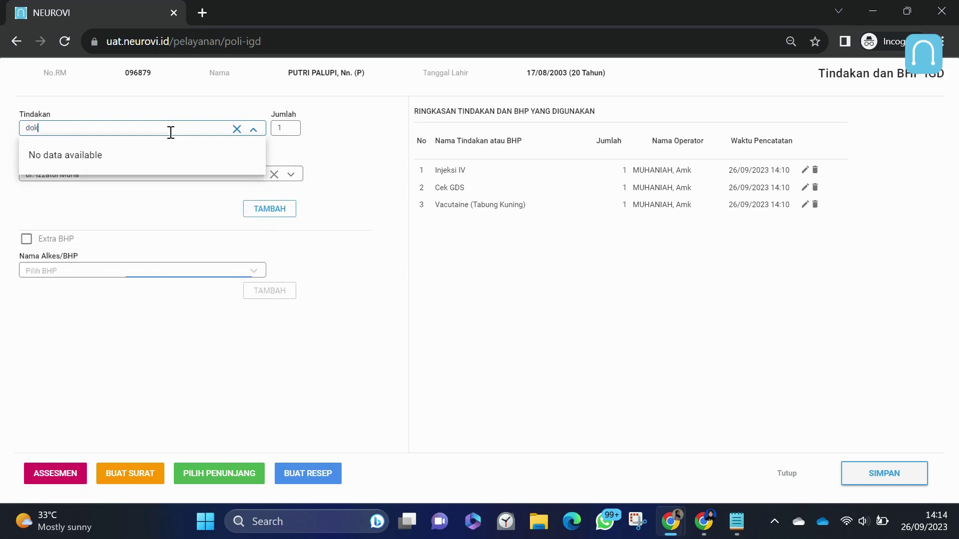
type("ter umum")
left_click(169, 236)
left_click(287, 212)
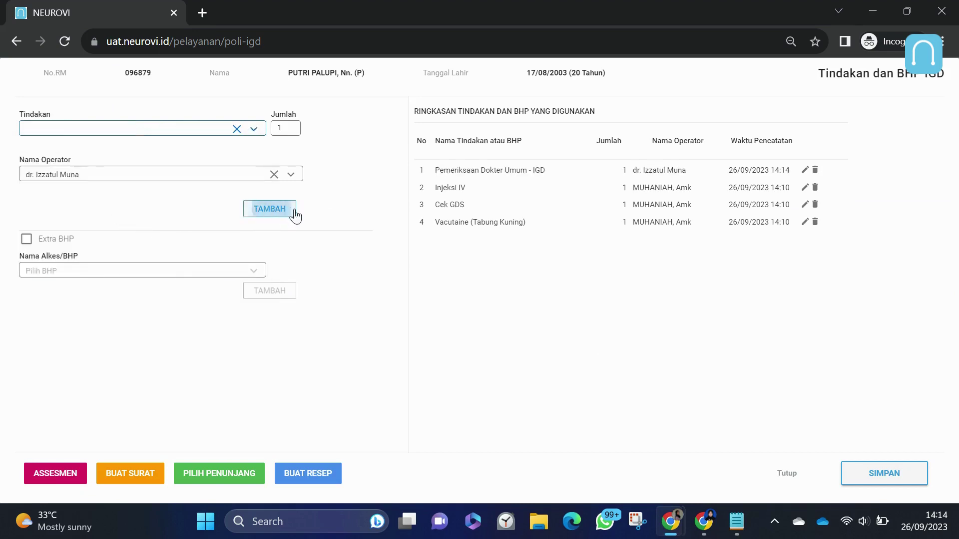
left_click(899, 475)
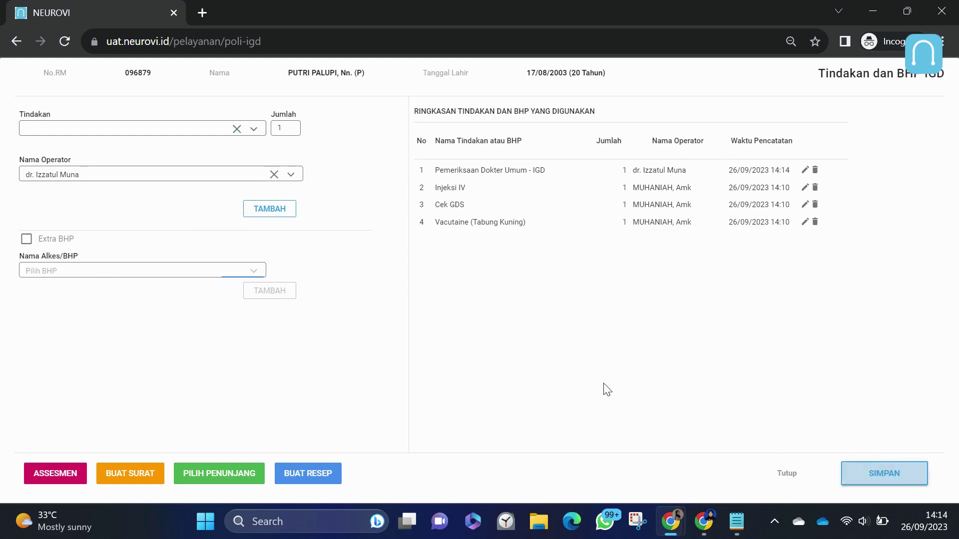
left_click(685, 357)
- Highlight "7. Dokter membuat SPRI" in the Notepad notes and return to the NEUROVI window
mouse_move(740, 530)
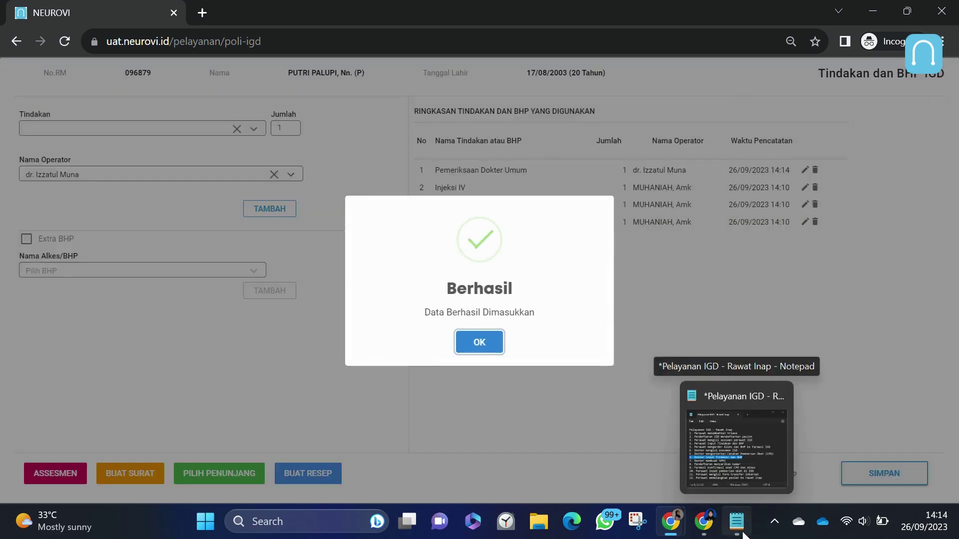
left_click(739, 530)
left_click_drag(510, 296, 339, 295)
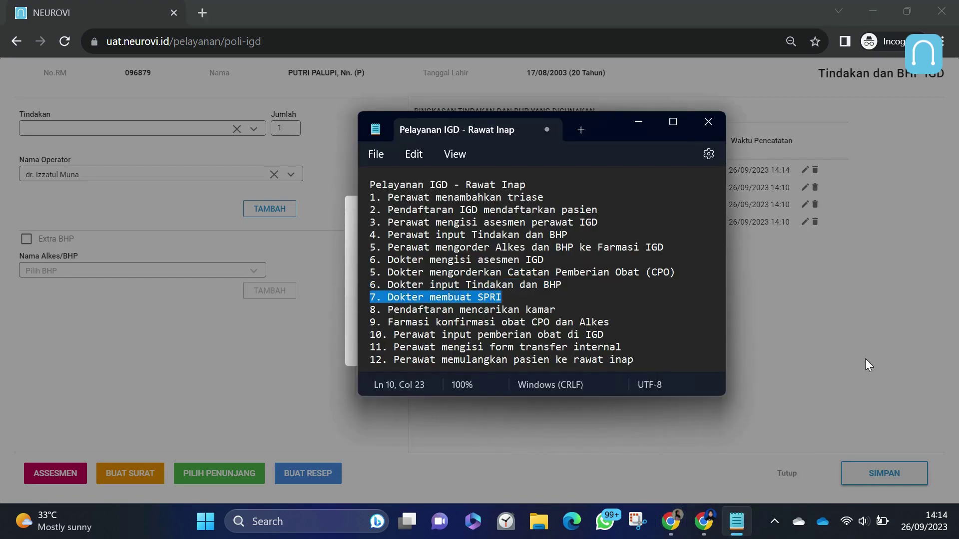
left_click(865, 363)
- Close Tindakan dan BHP and open the Surat Perintah Rawat Inap form for the patient with triage number 2
left_click(799, 477)
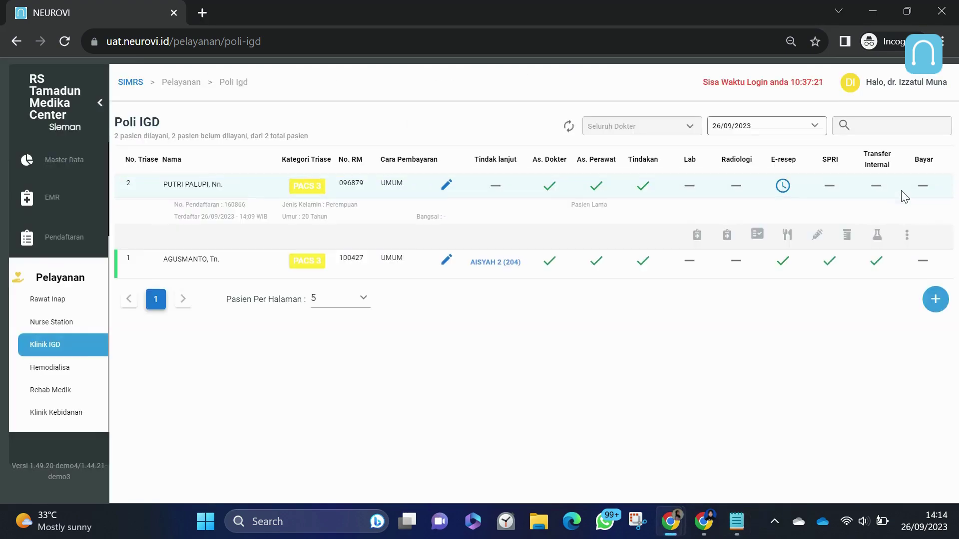
left_click(890, 246)
left_click(829, 287)
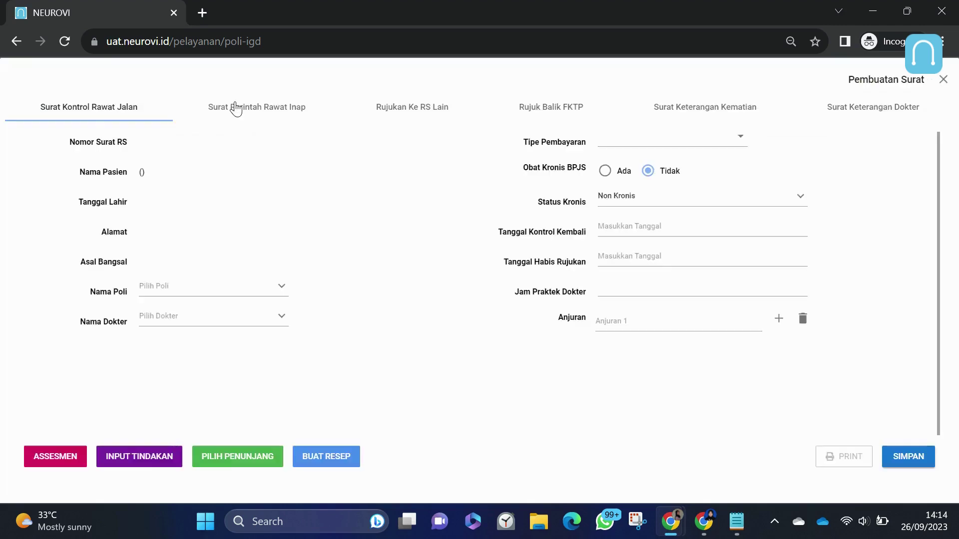
left_click(240, 106)
- Set Jenis Kasus to Interna and Ruang Perawatan to Umum in the inpatient order letter
left_click(250, 294)
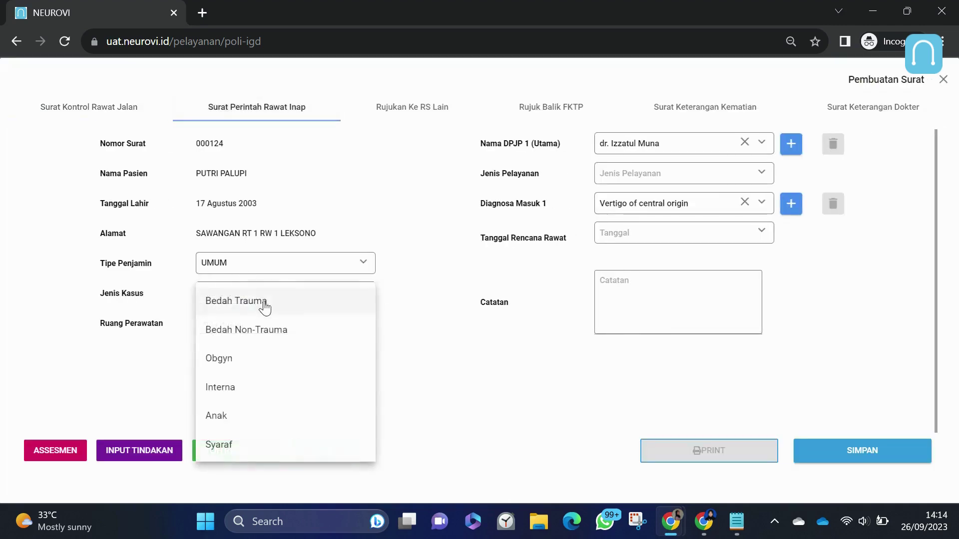
scroll(269, 389, "down", 1)
left_click(265, 329)
left_click(269, 300)
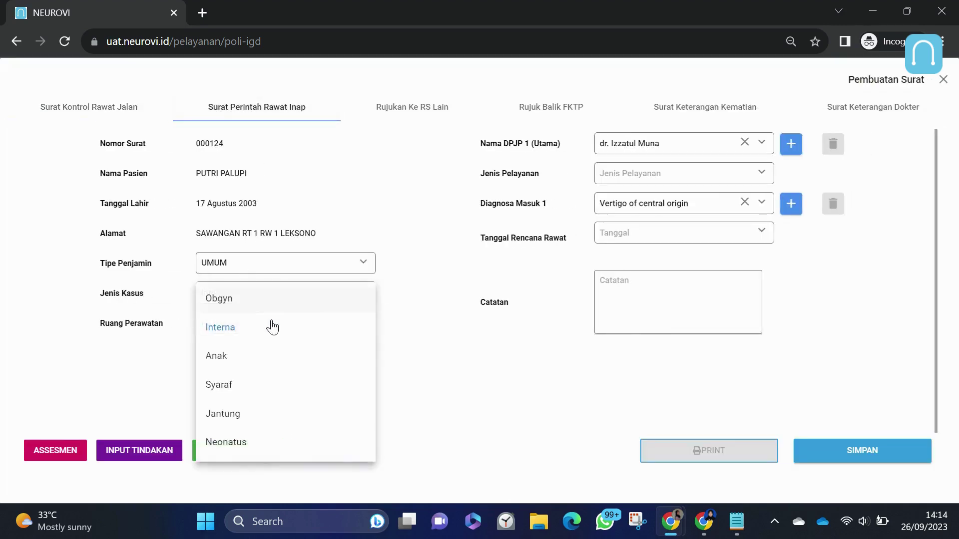
left_click(350, 327)
left_click(360, 325)
left_click(274, 293)
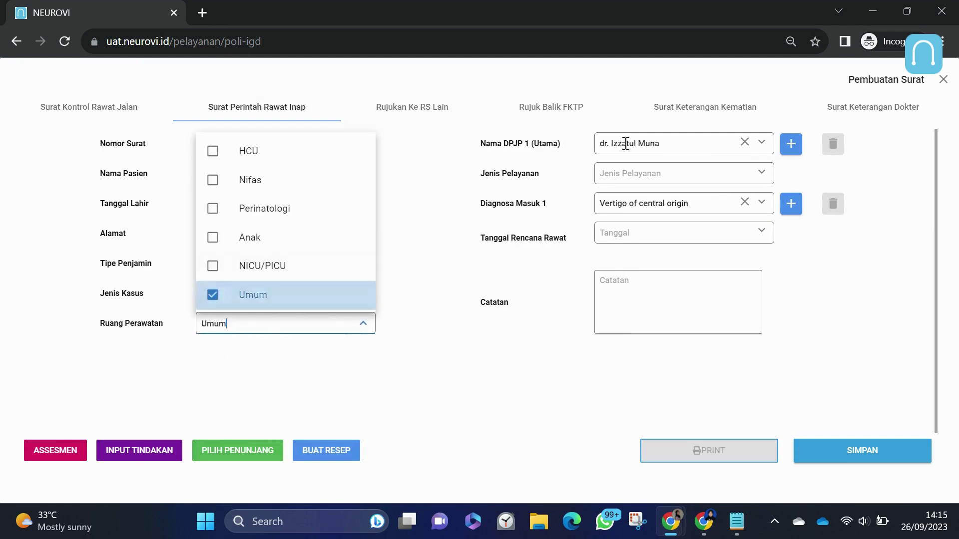
- Replace the main DPJP with the Sp.PD, M.Kes specialist and set Jenis Pelayanan to Kuratif
left_click(637, 143)
type("dia")
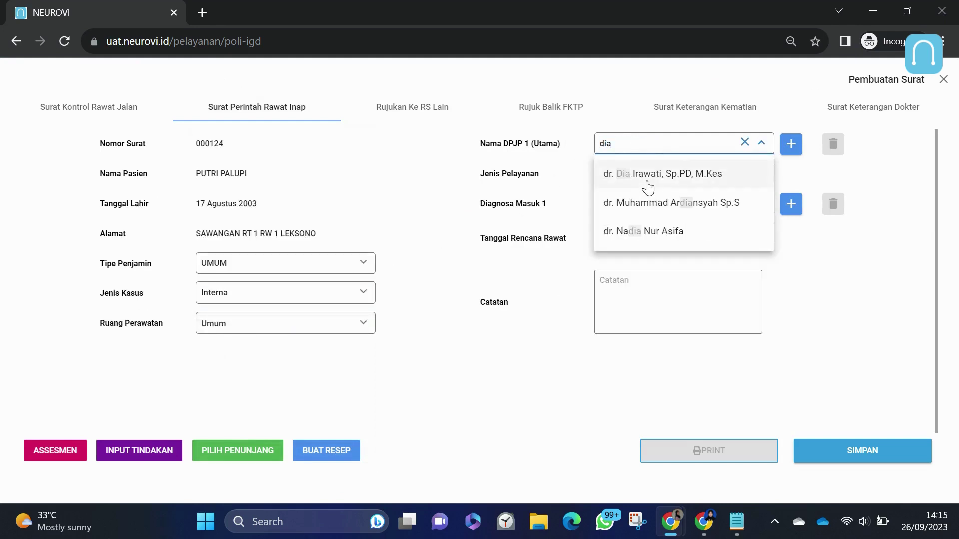
left_click(648, 185)
left_click(649, 176)
left_click(649, 212)
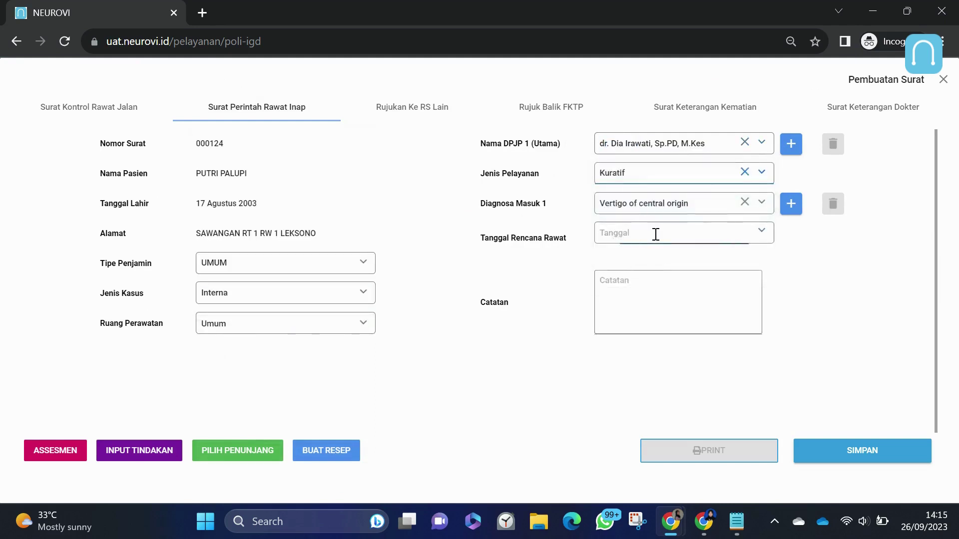
- Set Tanggal Rencana Rawat to 26/09/2023 and save the Surat Perintah Rawat Inap
left_click(656, 235)
left_click(664, 434)
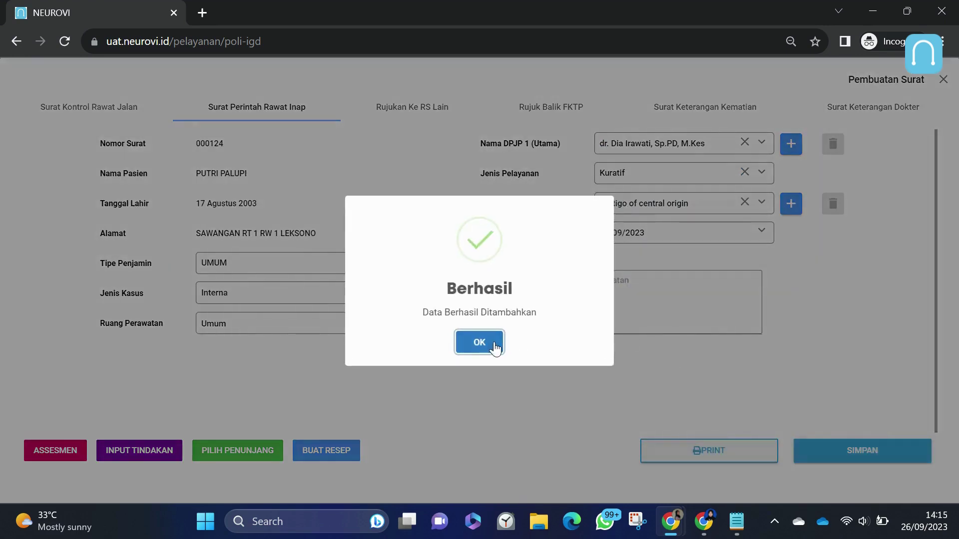
left_click(491, 339)
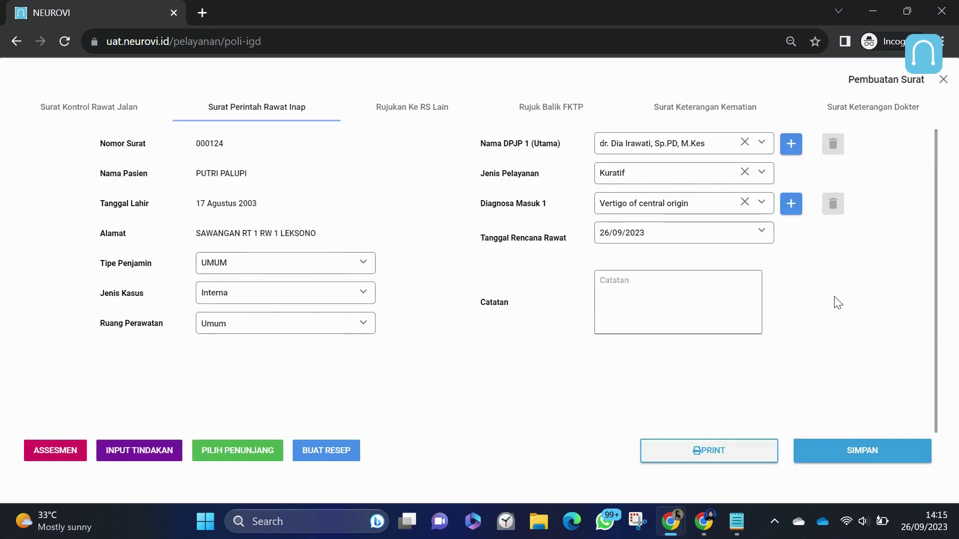
- Save and close the inpatient order letter, and check the patient's SPRI status in the Poli IGD list
left_click(848, 462)
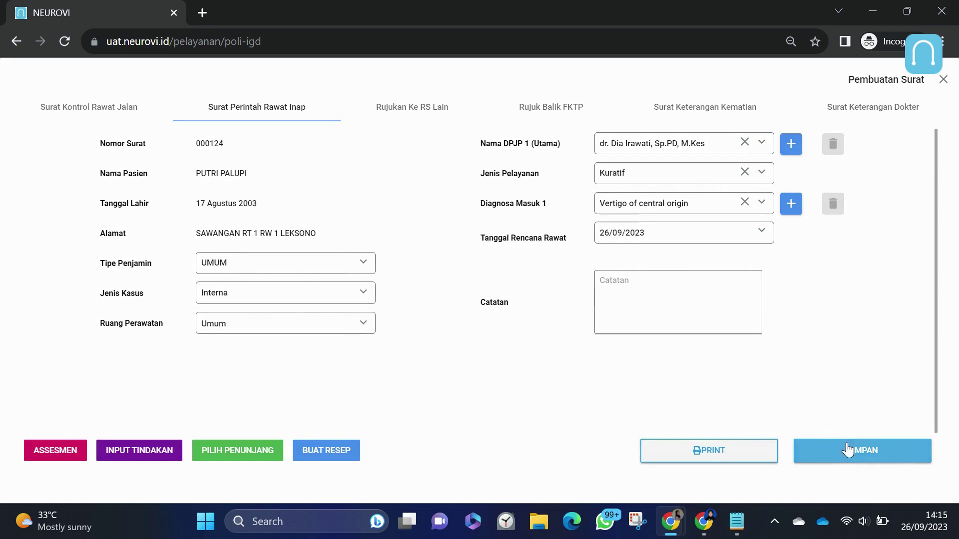
left_click(942, 80)
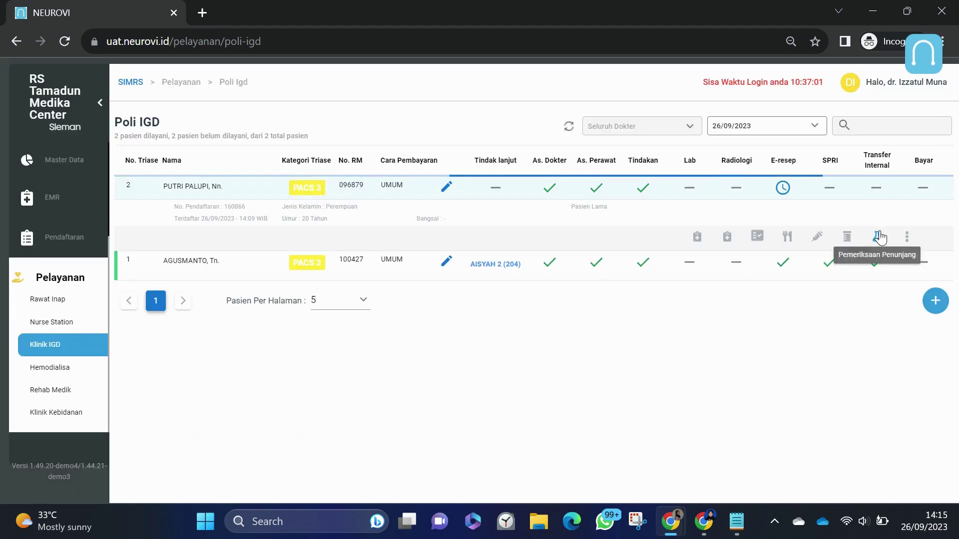
left_click(837, 187)
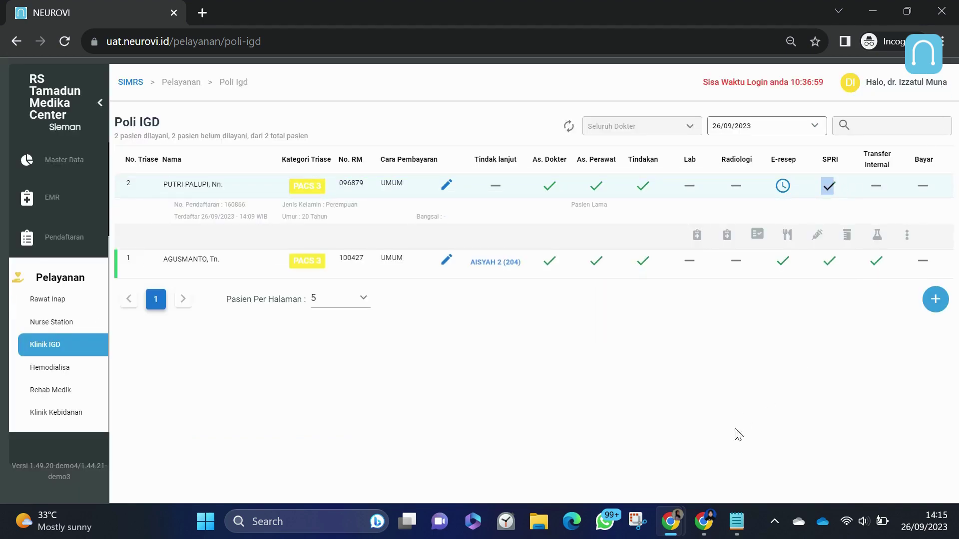
- Highlight item 8, Pendaftaran mencarikan kamar, in the Notepad workflow list and switch to the registration officer's NEUROVI window
left_click(738, 521)
left_click_drag(577, 312, 384, 313)
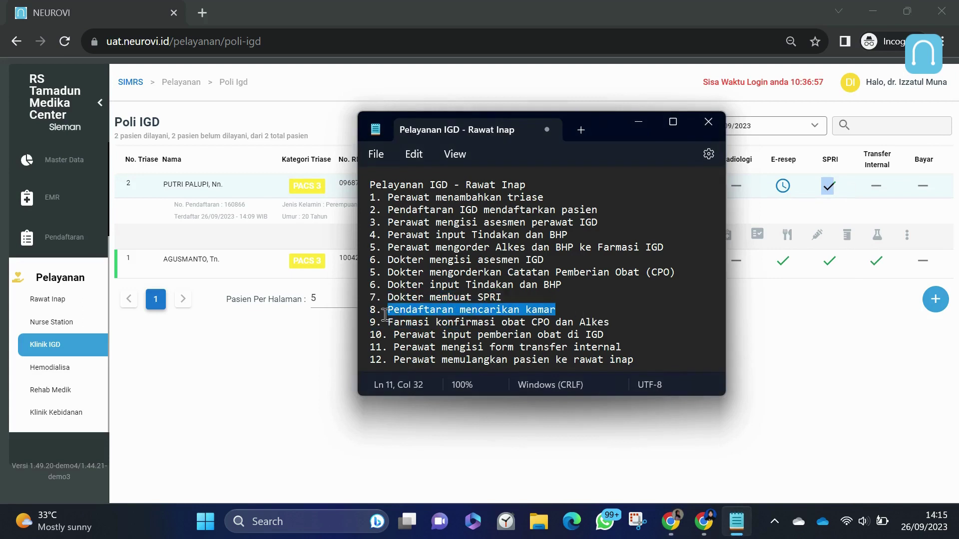
left_click(667, 531)
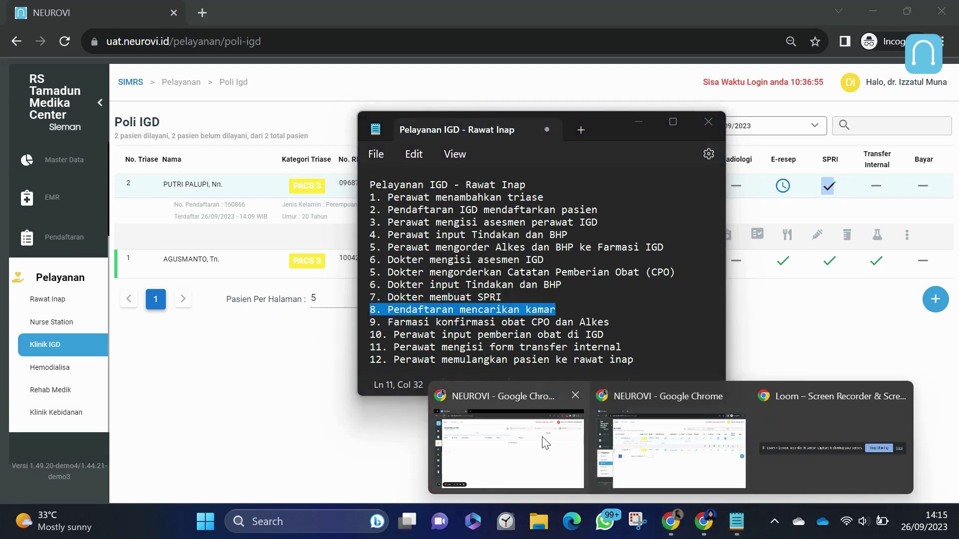
left_click(545, 440)
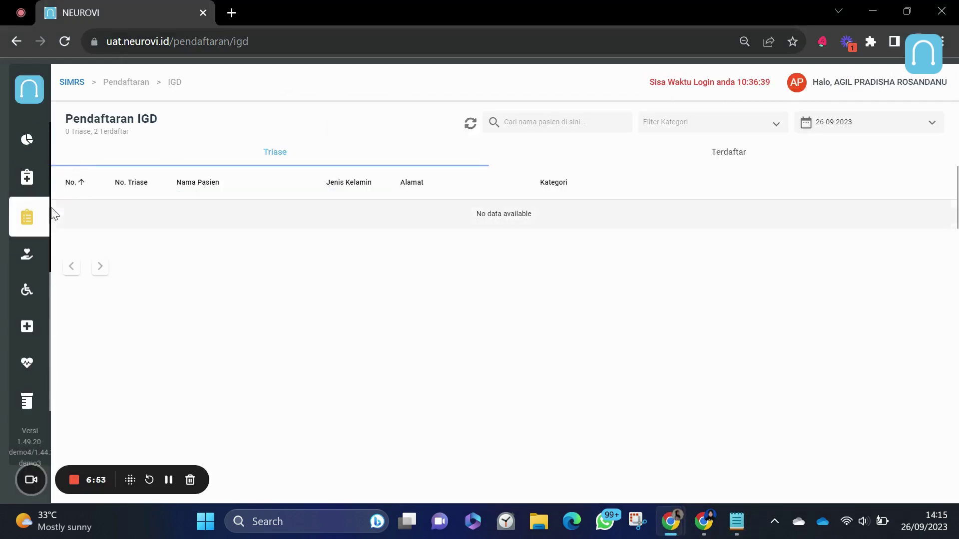
- Open Pendaftaran Rawat Inap and start the inpatient registration of the waiting-list patient, continuing past the visit information to bed selection
mouse_move(25, 218)
left_click(48, 230)
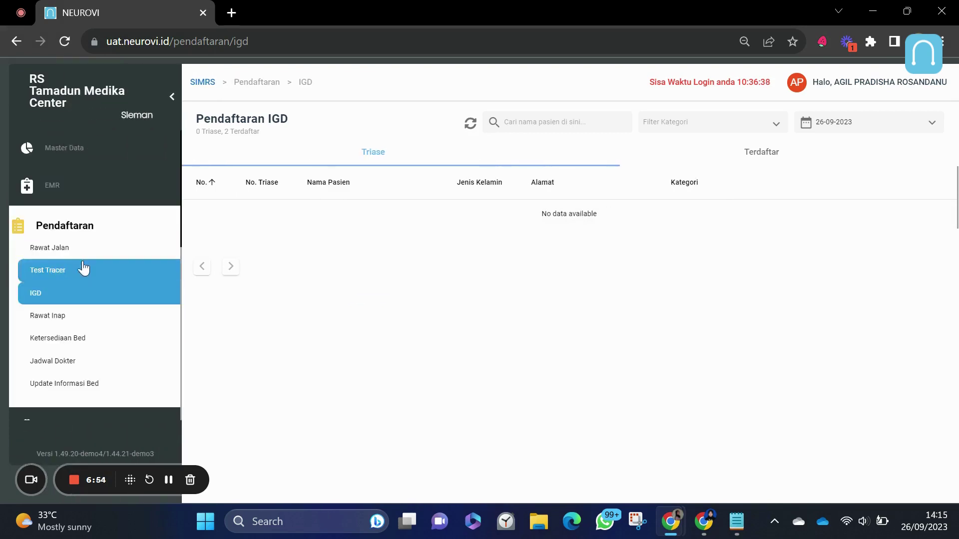
left_click(80, 328)
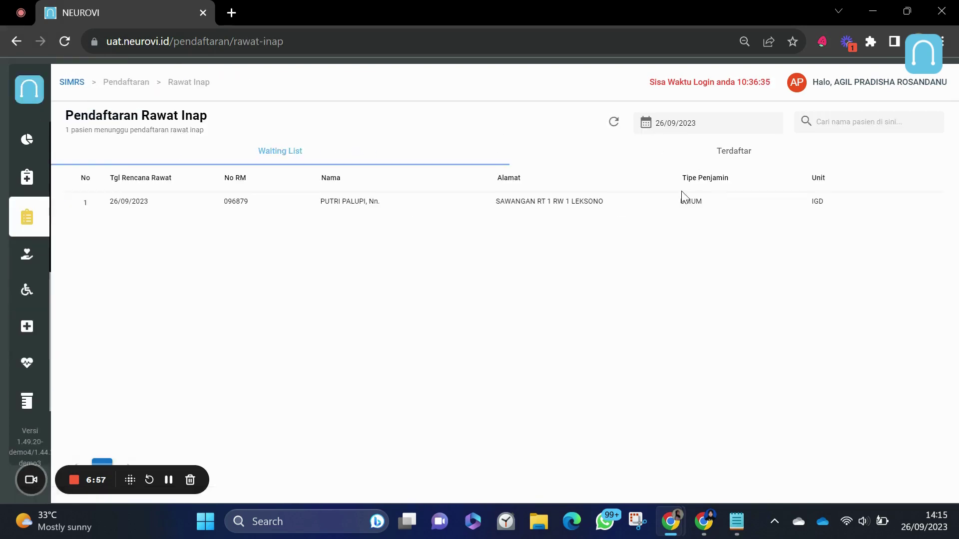
left_click(596, 203)
left_click(804, 244)
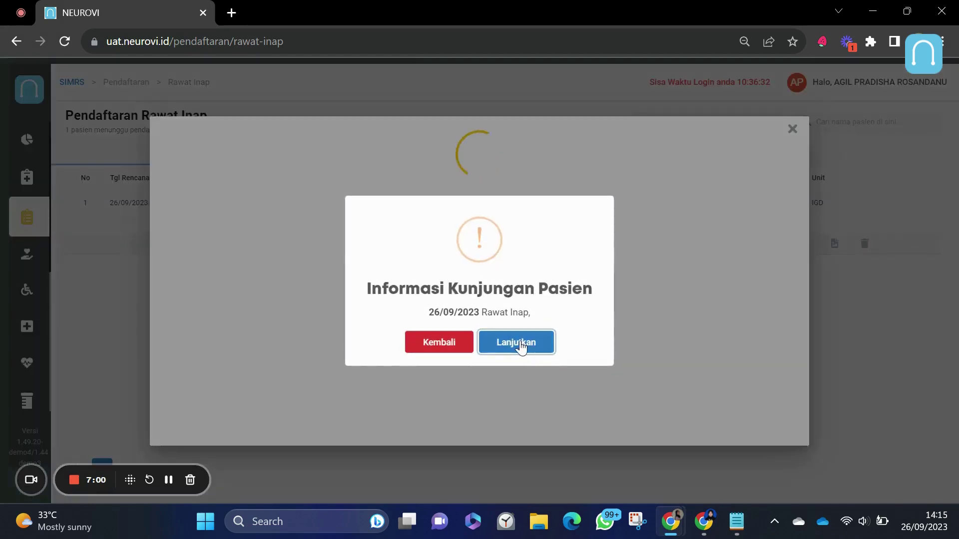
left_click(519, 343)
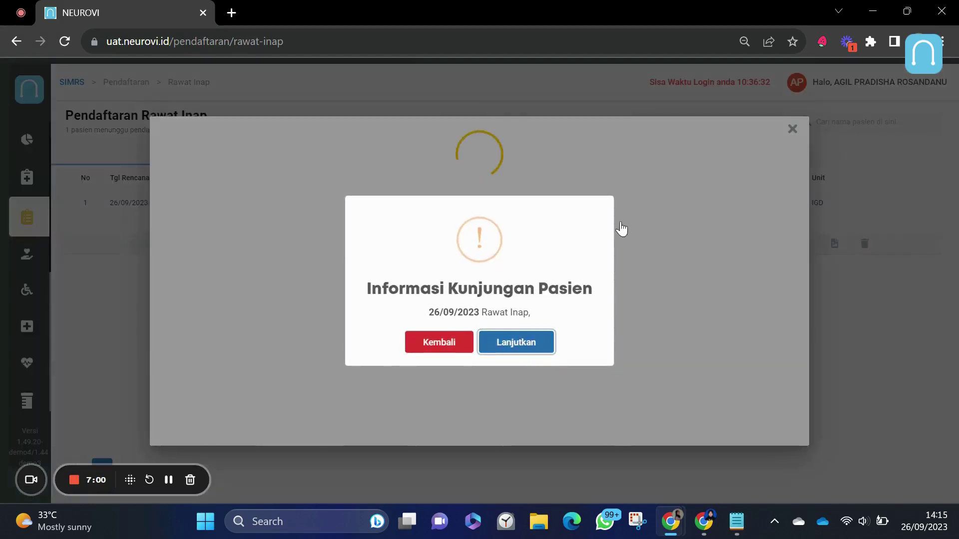
left_click(736, 464)
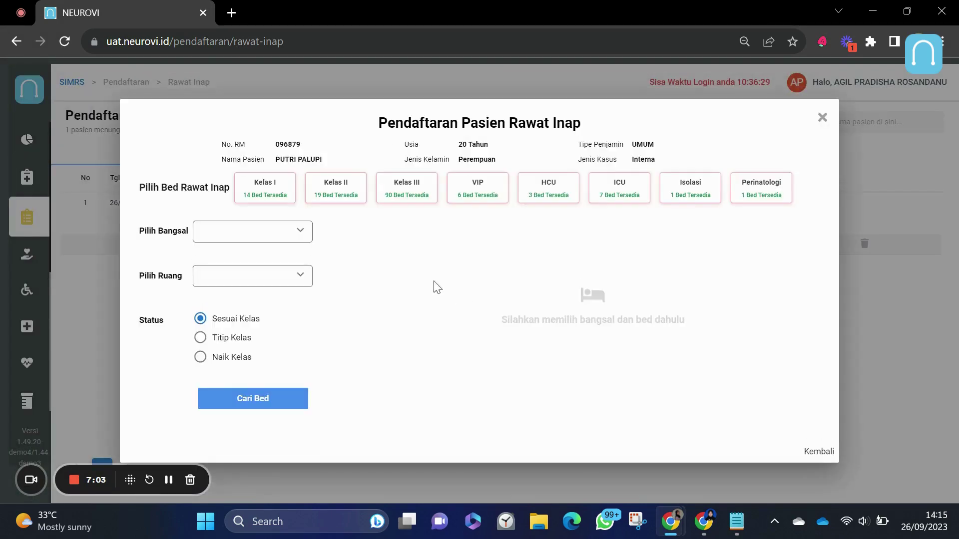
- Choose Kelas I, Bangsal AISYAH 2, Ruang 5 and bed 205 for the patient
left_click(282, 196)
left_click(272, 235)
left_click(274, 235)
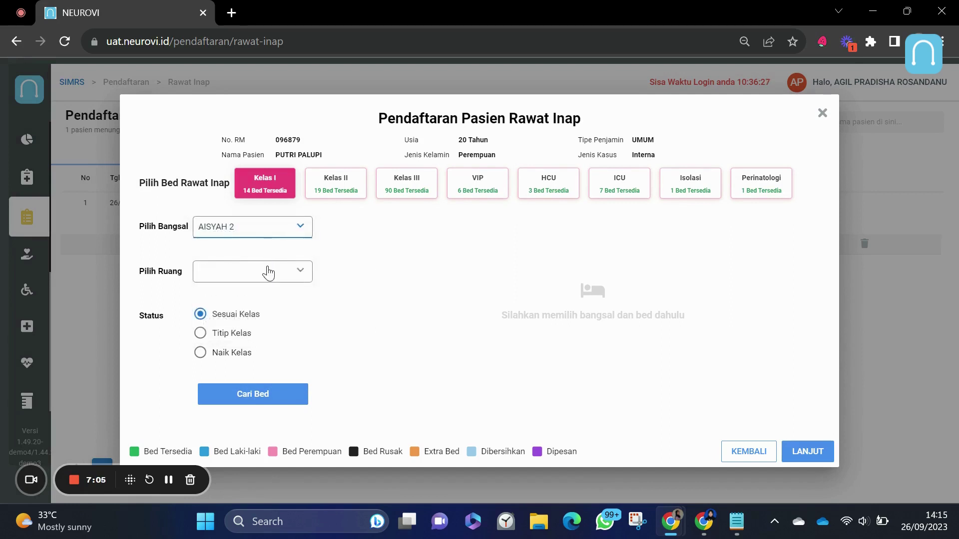
left_click(267, 276)
left_click(264, 289)
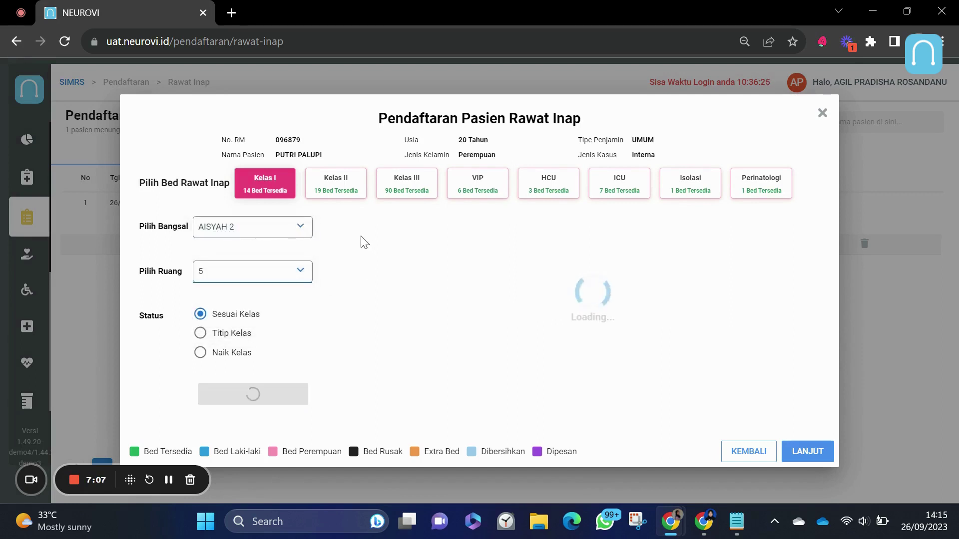
left_click(373, 234)
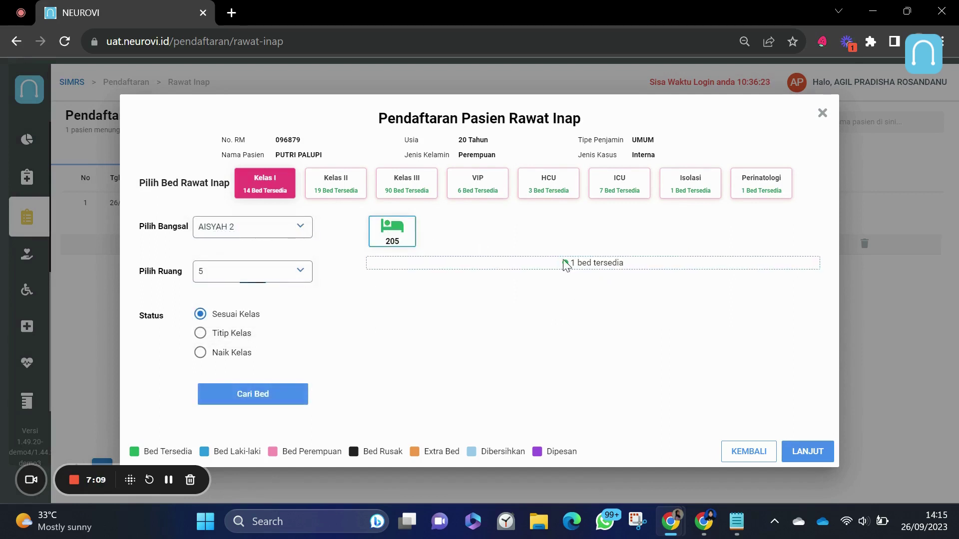
- Accept the chosen bed, select Umum as Tipe Penjamin and confirm the inpatient registration
left_click(810, 452)
left_click(520, 315)
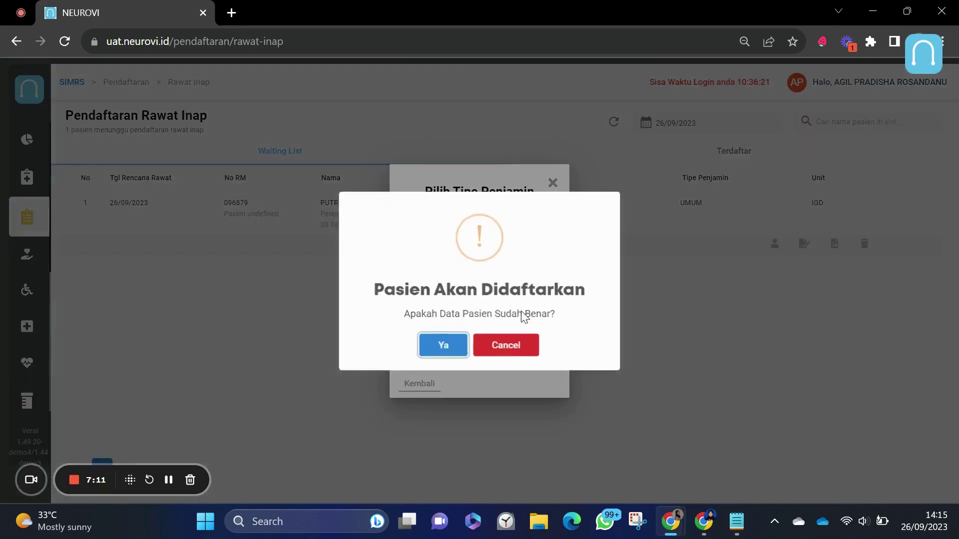
left_click(455, 349)
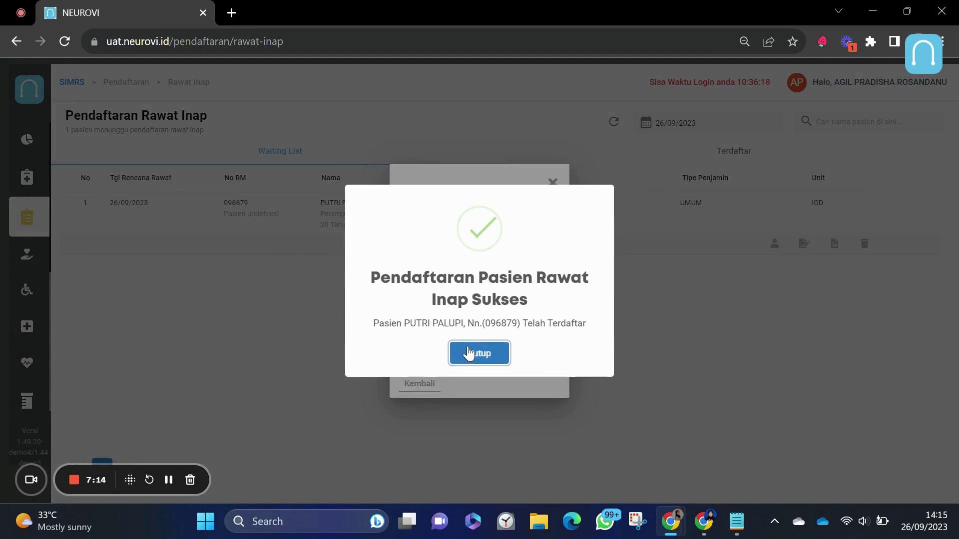
left_click(466, 351)
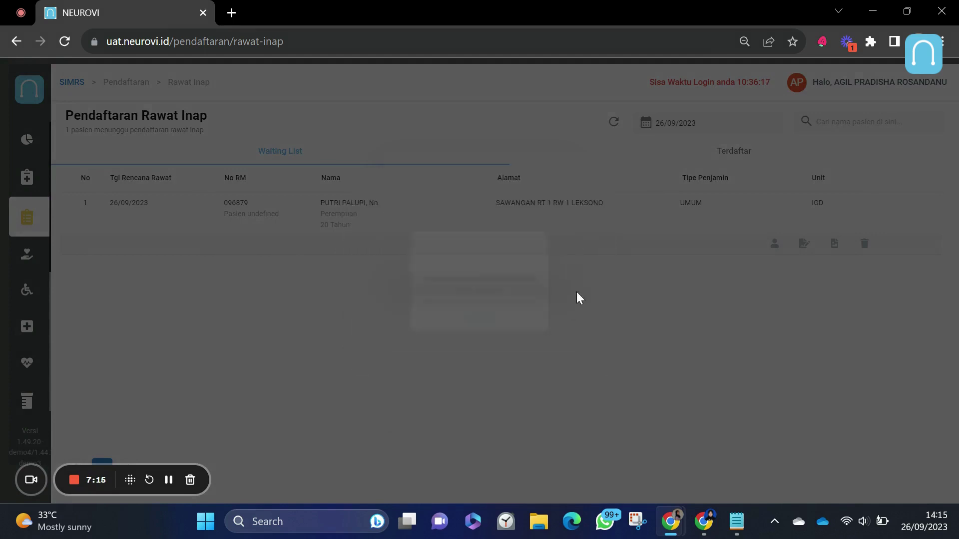
- Check the newly registered patient's entry in the Terdaftar list
left_click(614, 150)
left_click(724, 158)
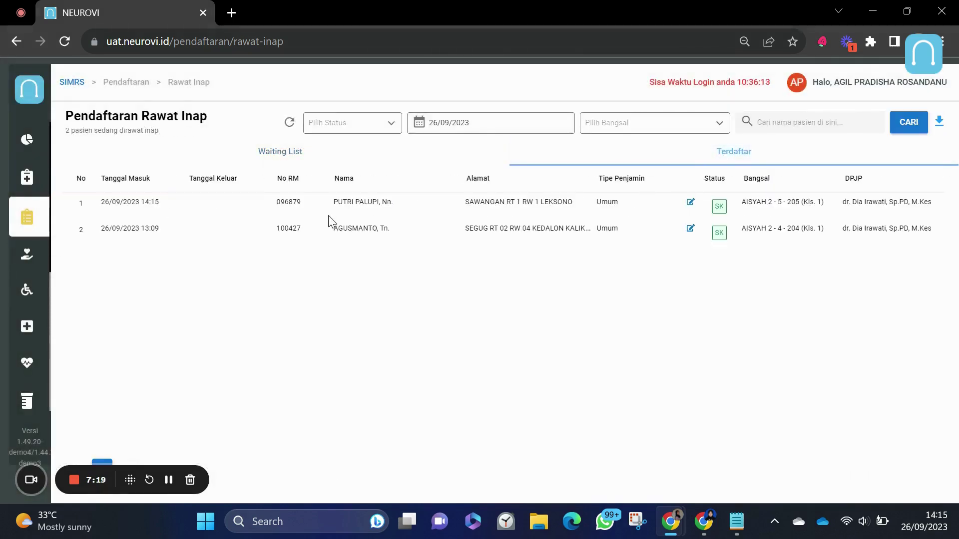
left_click_drag(338, 203, 398, 210)
- Highlight item 9, Farmasi konfirmasi obat CPO dan Alkes, in Notepad and open Permintaan Obat dan Alkes in Farmasi IGD
left_click(737, 521)
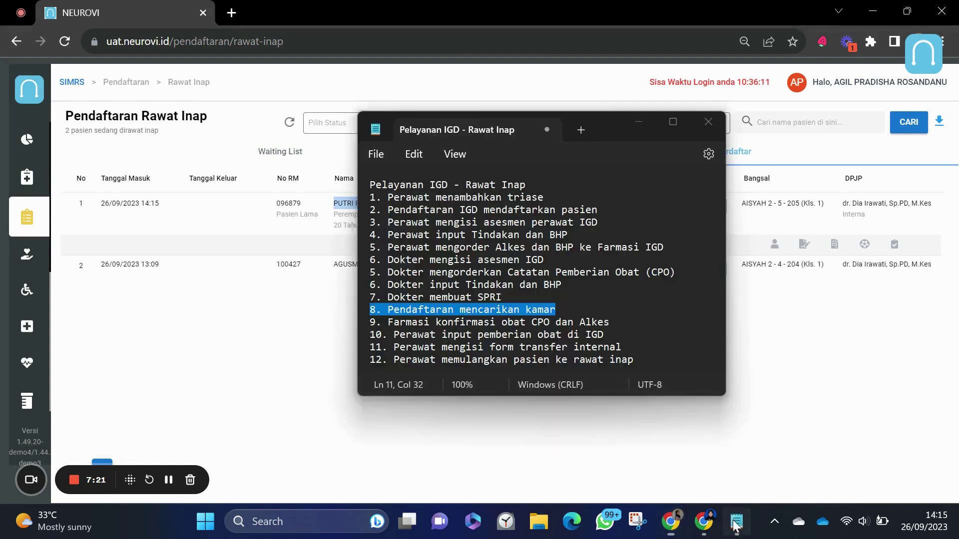
left_click_drag(621, 321, 369, 324)
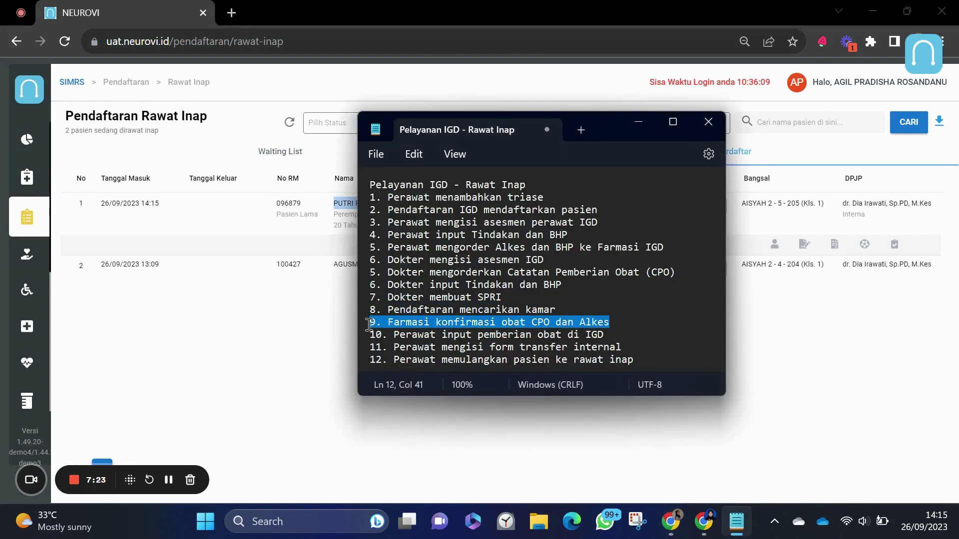
left_click(773, 346)
left_click(26, 399)
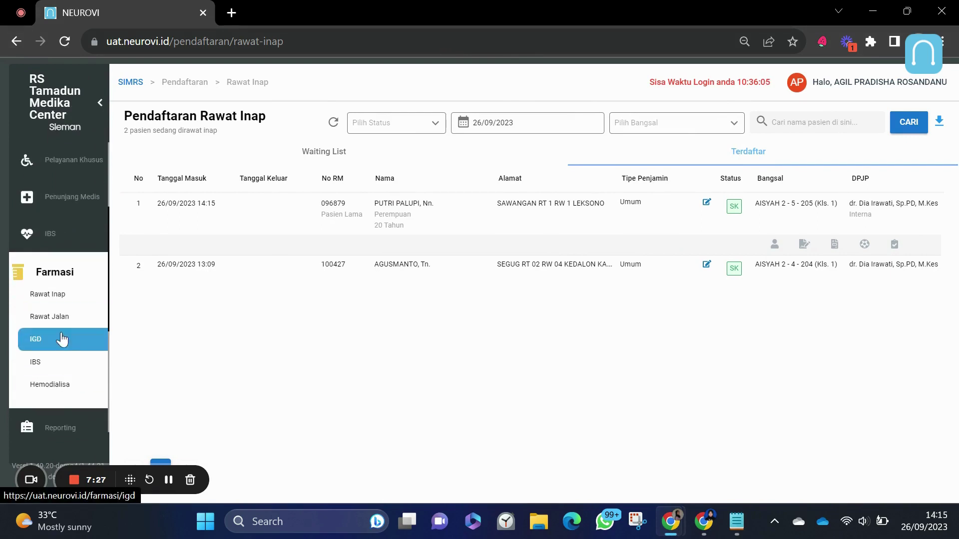
left_click(60, 338)
left_click(131, 367)
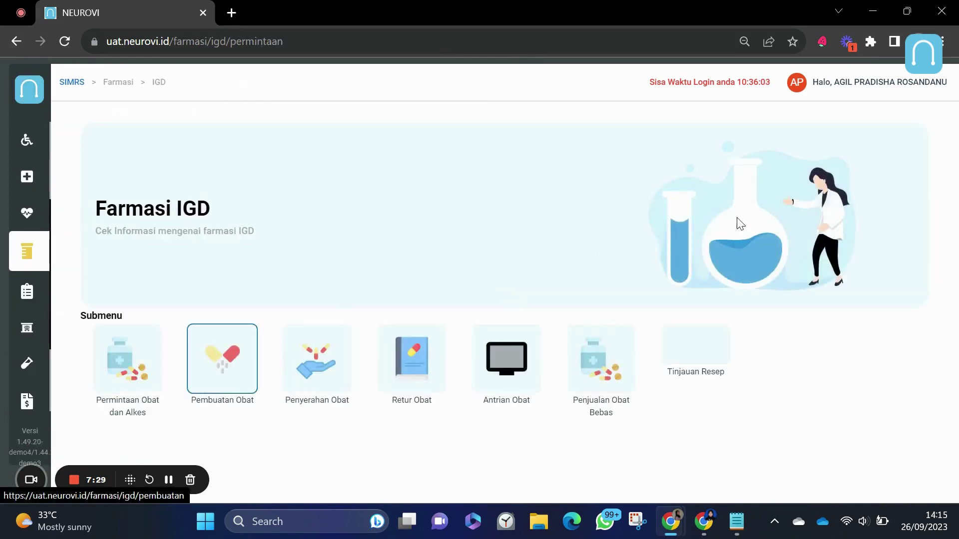
- Replace Urine Bag (AXIMED) with Urine Bag 2L (One Med KT) in the nurse's Alkes and BHP request, then save and close it
left_click(739, 200)
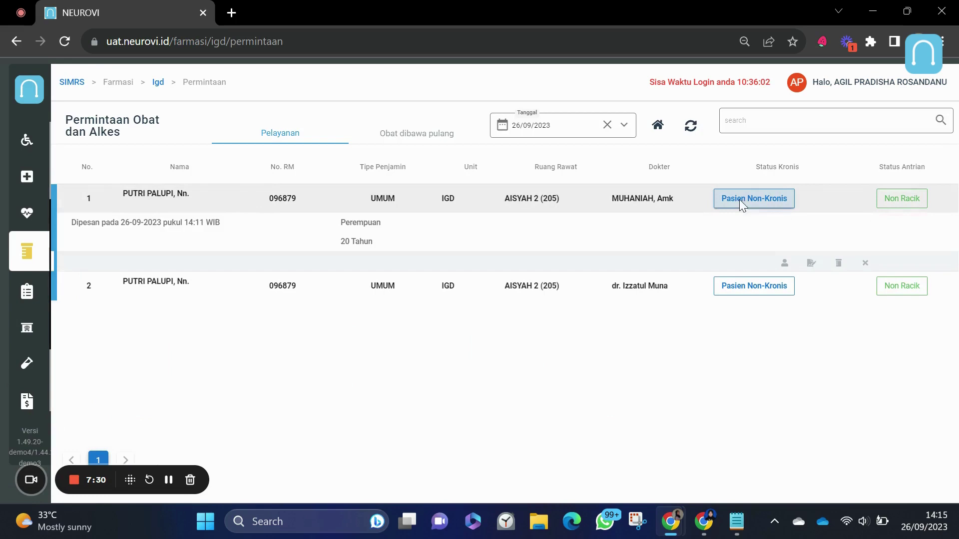
left_click(811, 263)
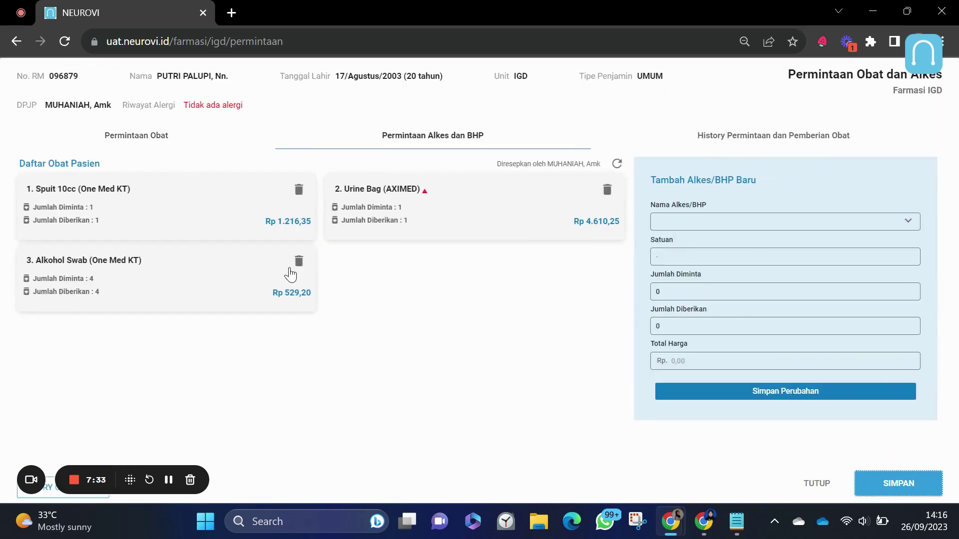
left_click(433, 216)
left_click(760, 222)
type("urin")
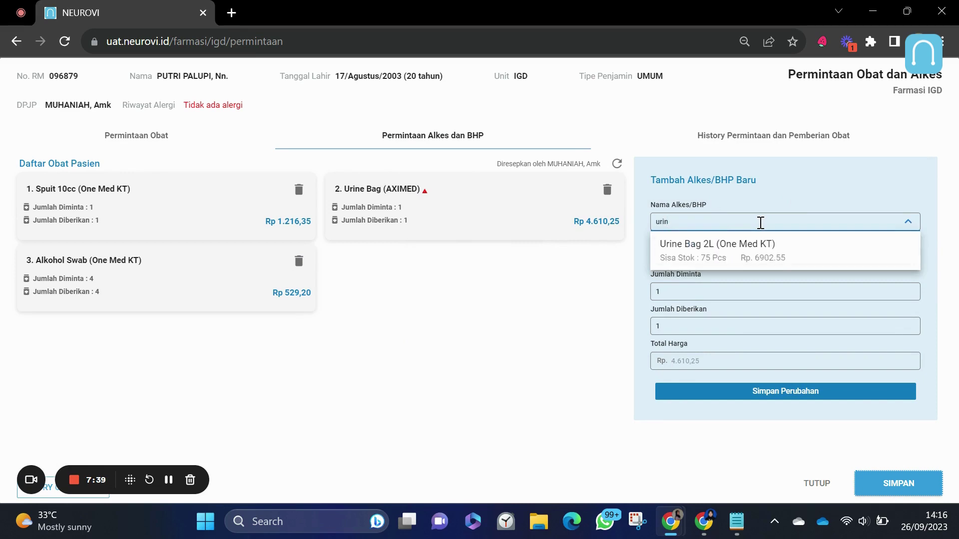
left_click(764, 250)
left_click(738, 393)
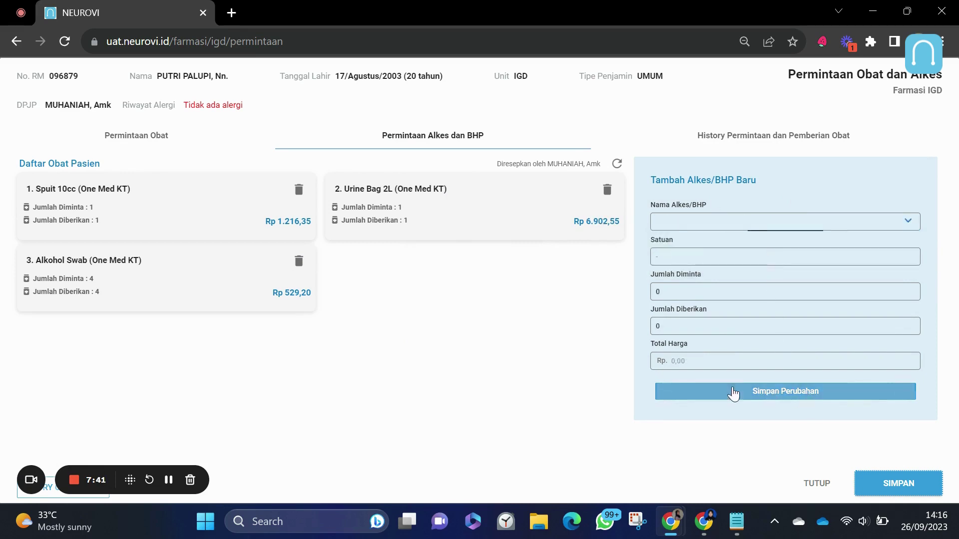
left_click(886, 489)
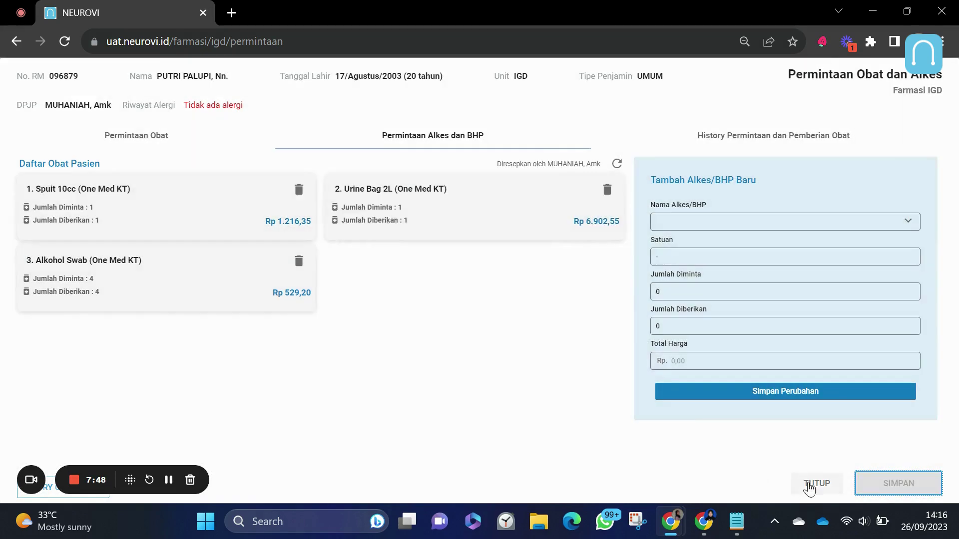
left_click(809, 489)
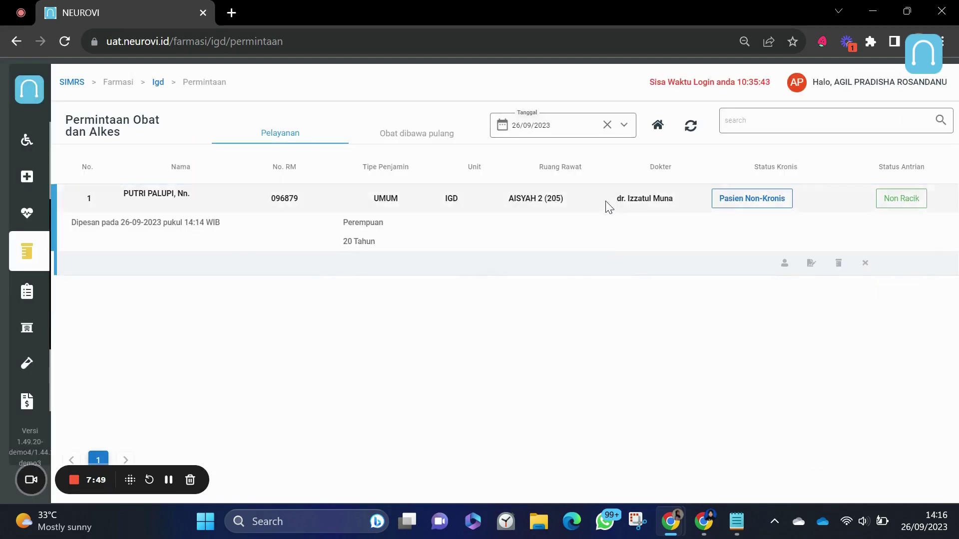
- Open the doctor's drug request and set Jumlah Diberikan of N - Ace 200 mg Kapsul to 2, saving the change
left_click(814, 264)
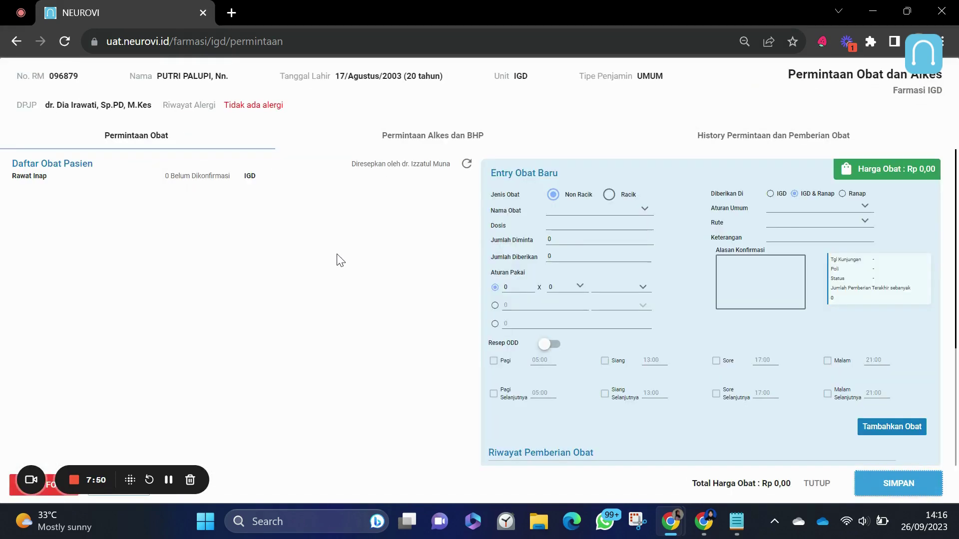
left_click(294, 206)
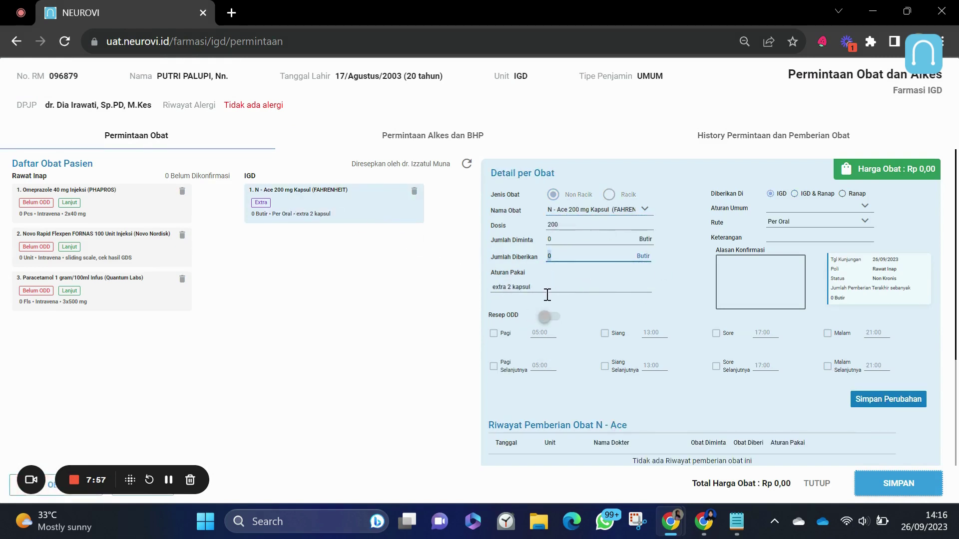
type("2")
left_click(879, 401)
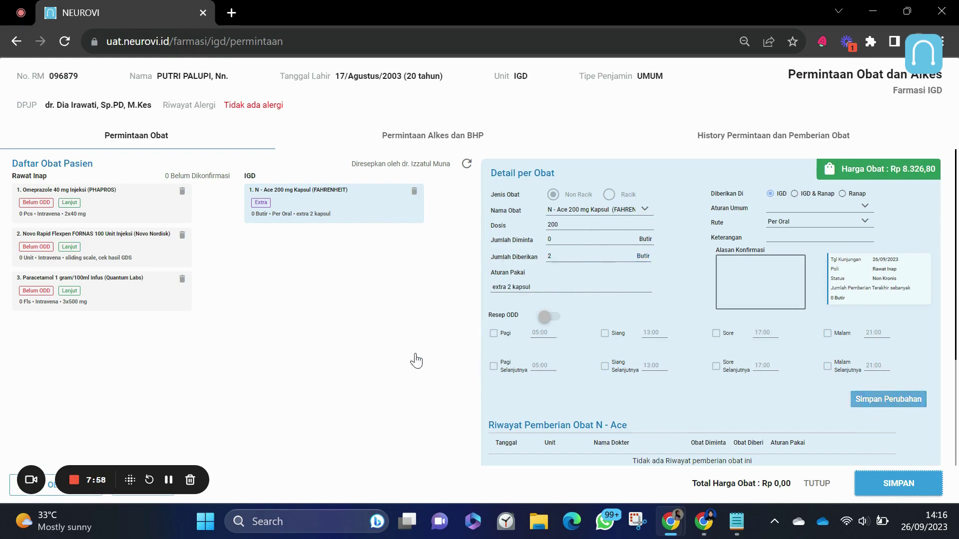
- Set Jumlah Diberikan of Paracetamol 1 gram/100ml Infus to 1, turn off Resep ODD and save the change
left_click(90, 300)
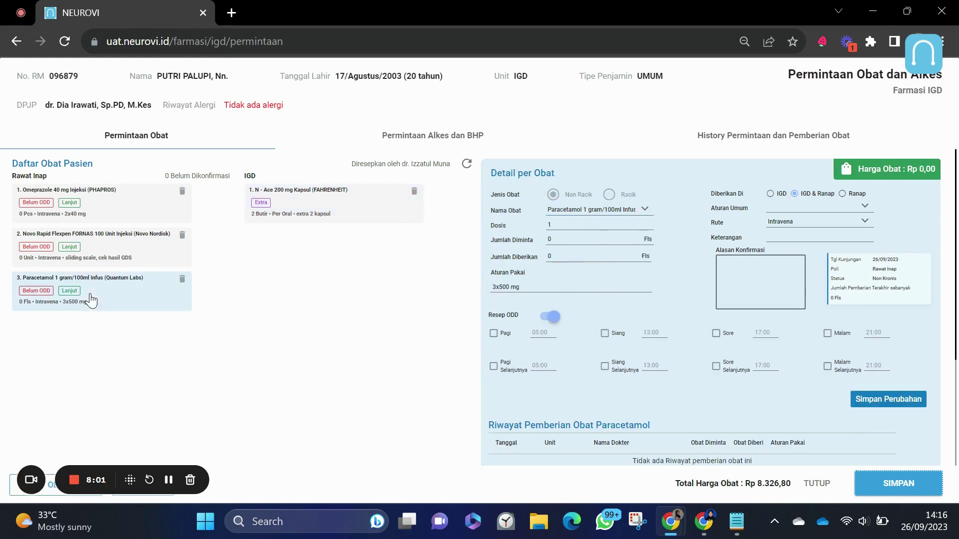
left_click(568, 258)
type("1")
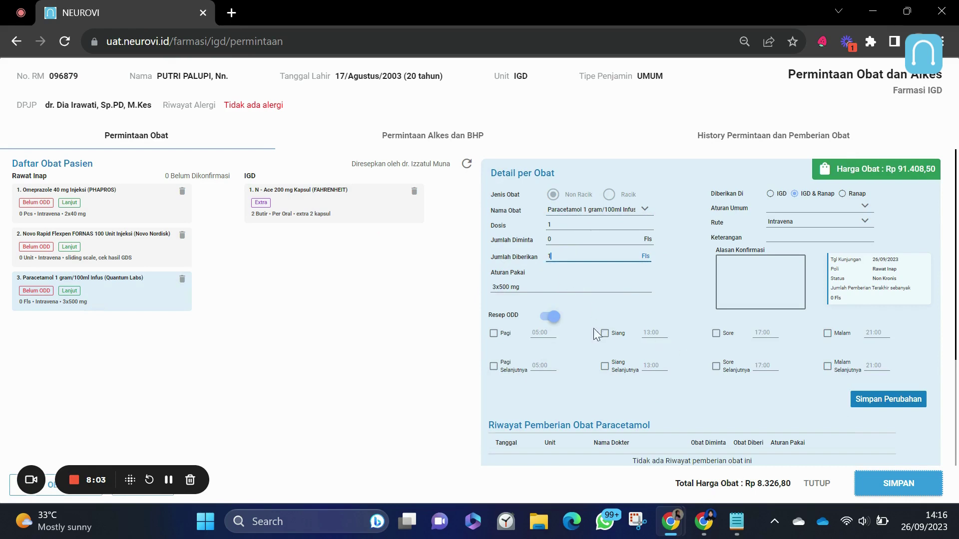
left_click(554, 320)
left_click(879, 399)
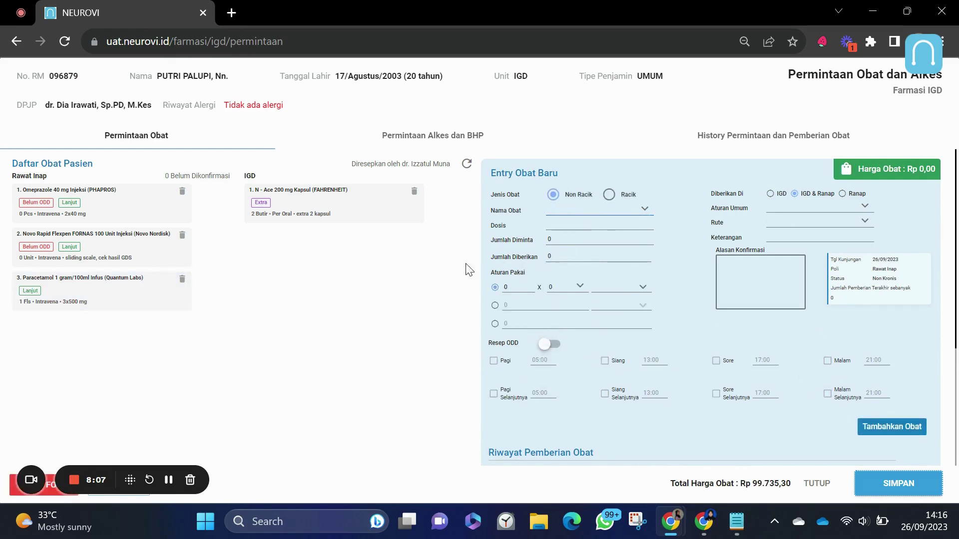
- Turn off Resep ODD for Novo Rapid Flexpen FORNAS 100 Unit, set Jumlah Diberikan to 100 and save the change
left_click(148, 267)
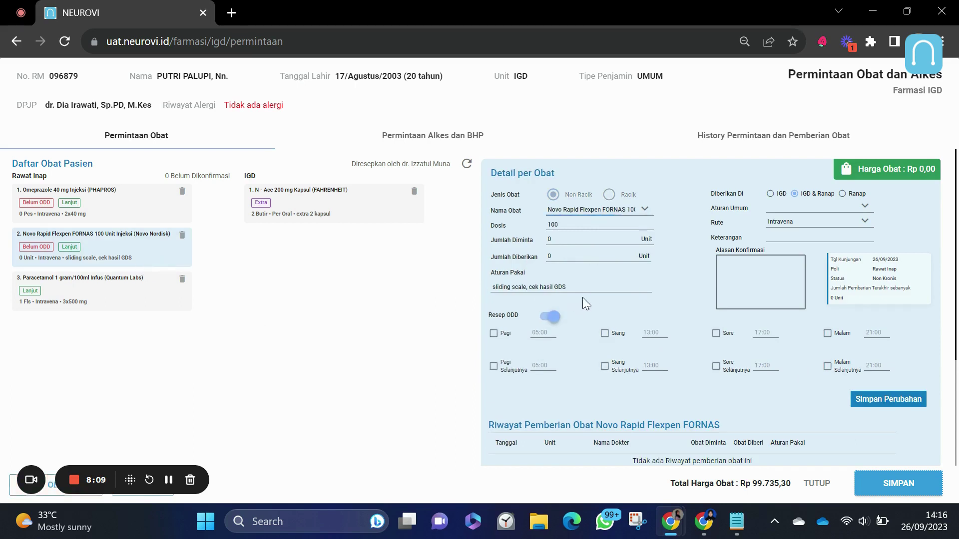
left_click(544, 322)
left_click(532, 264)
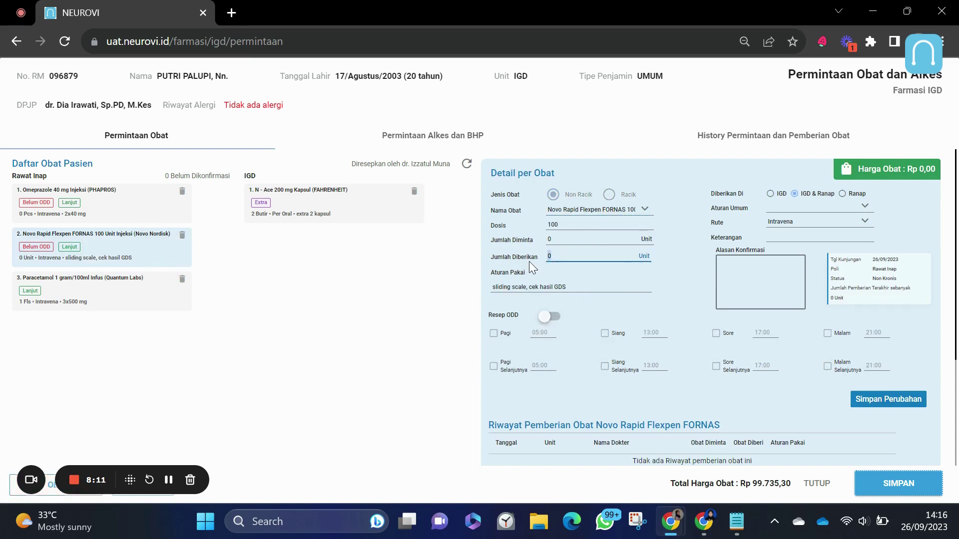
type("100")
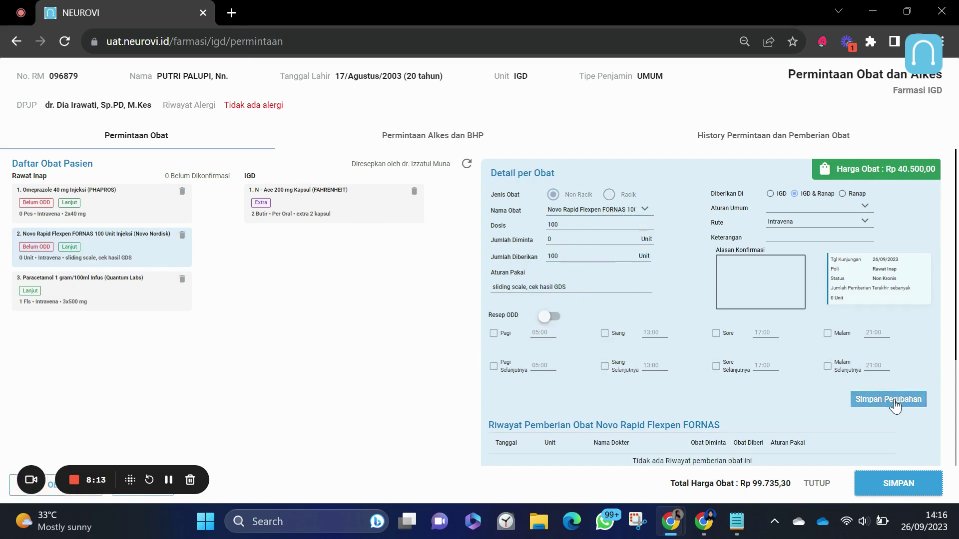
left_click(897, 402)
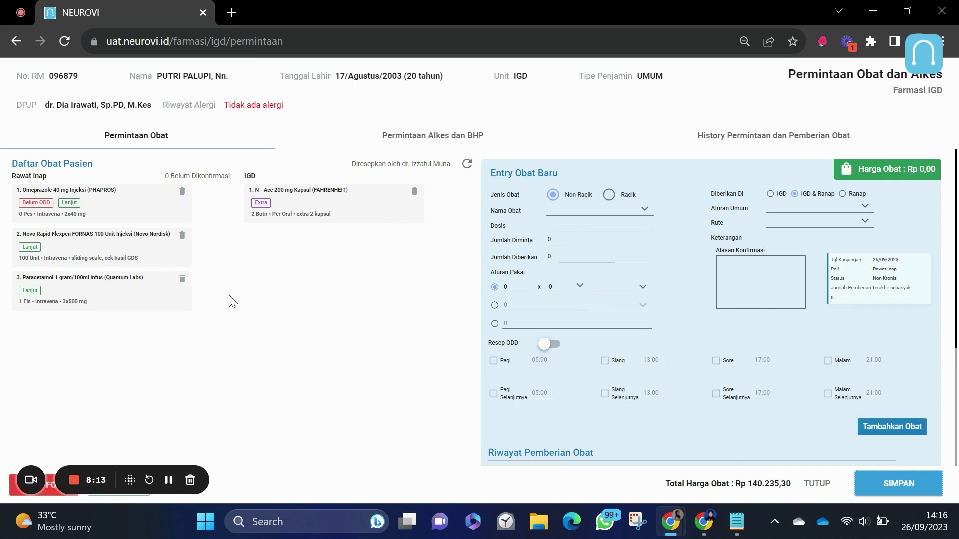
- Turn off Resep ODD for Omeprazole 40 mg Injeksi, set Jumlah Diberikan to 1 and save the whole drug request
left_click(131, 215)
left_click(547, 318)
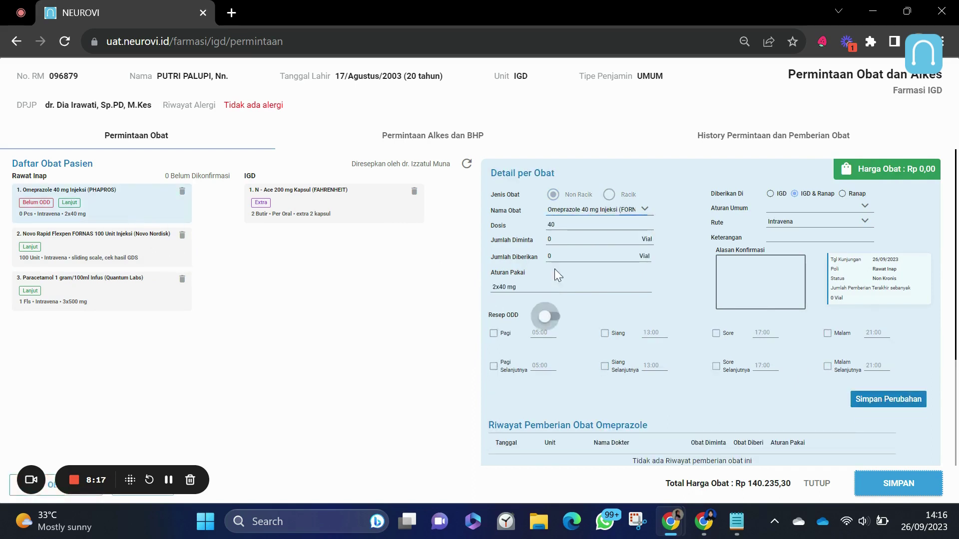
left_click(550, 256)
type("1")
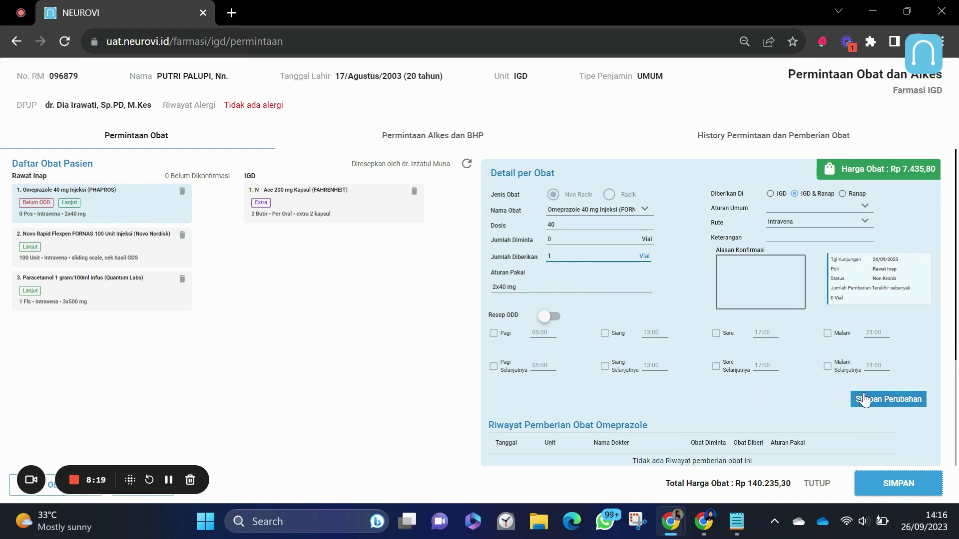
left_click(856, 398)
left_click(890, 492)
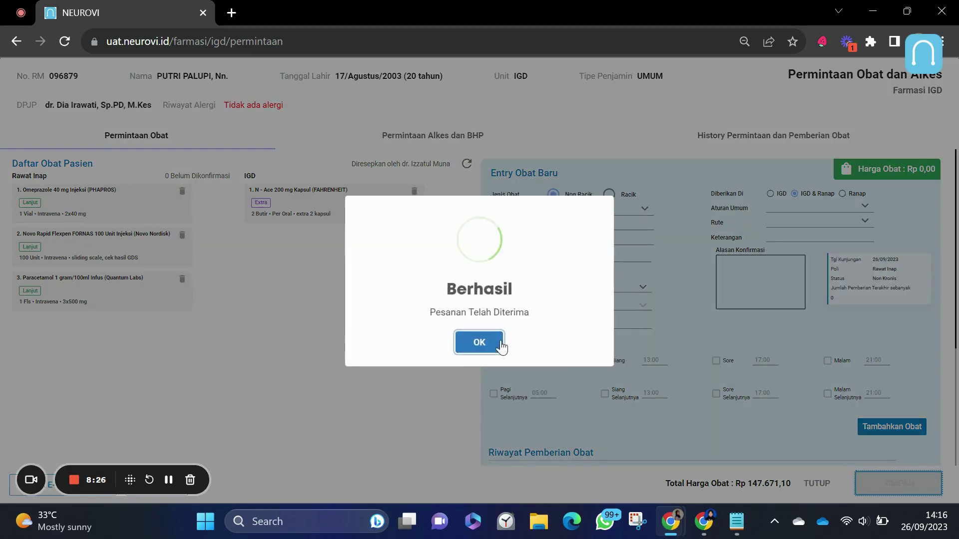
left_click(497, 344)
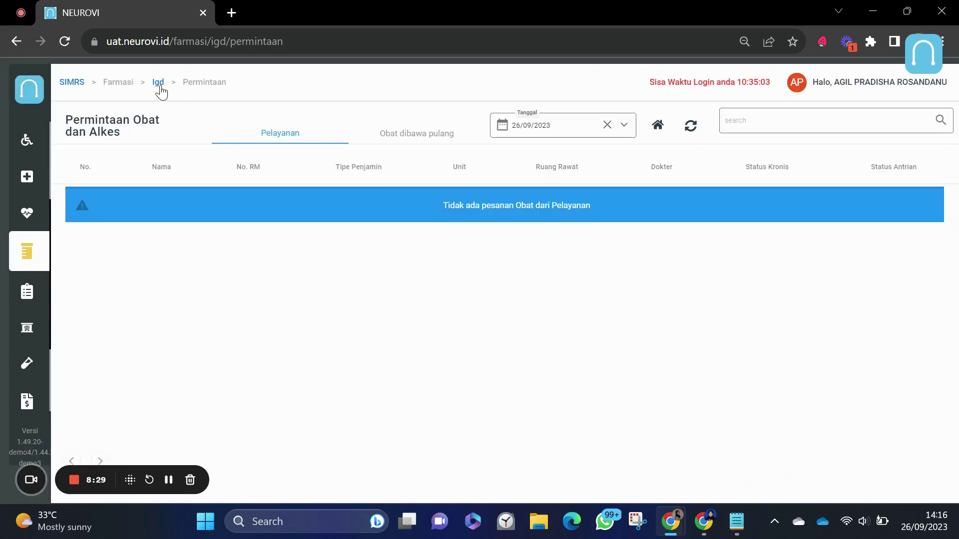
- Open the nurse's Non Racik order in Pembuatan Obat of Farmasi IGD
left_click(158, 82)
left_click(209, 344)
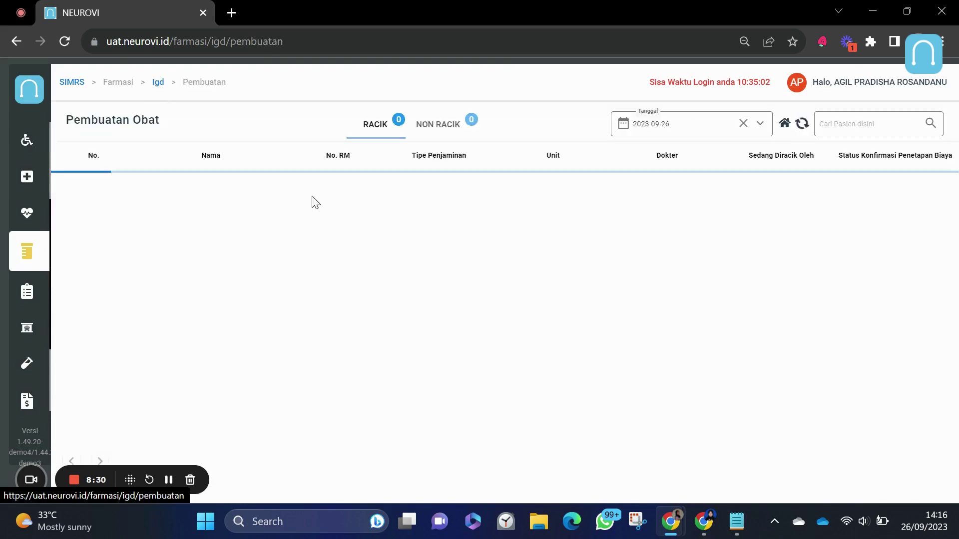
left_click(442, 137)
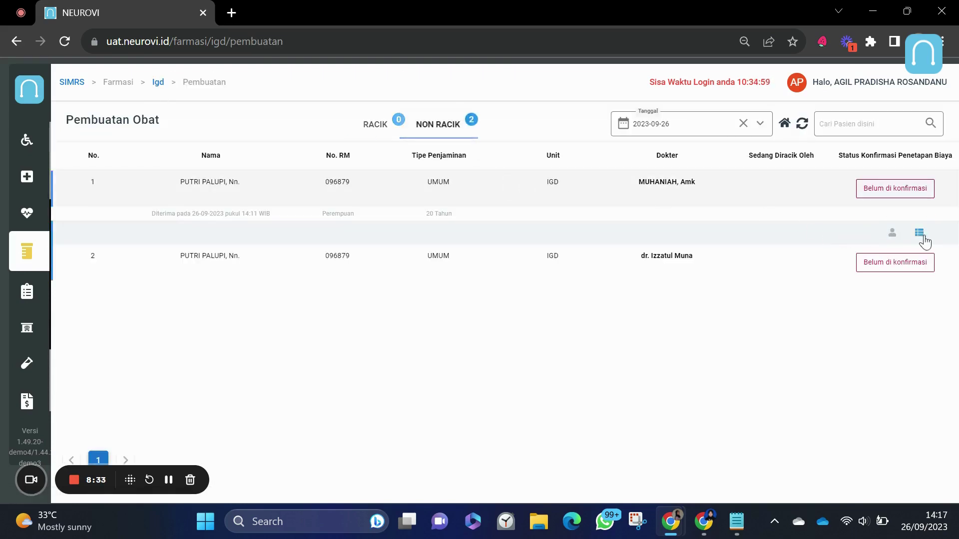
left_click(920, 233)
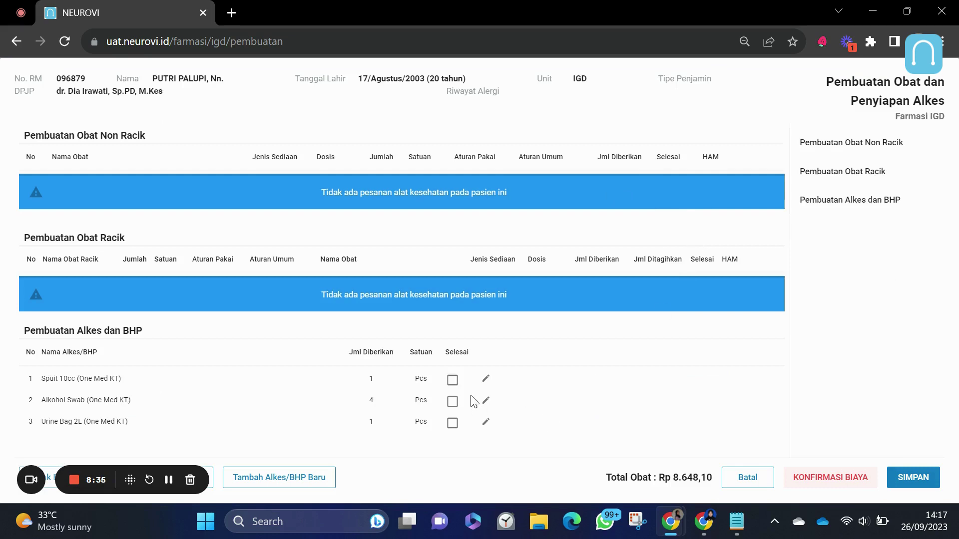
- Mark Spuit 10cc, Alkohol Swab and Urine Bag 2L as Selesai, then save the nurse's order and leave it
left_click(452, 380)
left_click(452, 401)
left_click(452, 422)
left_click(914, 480)
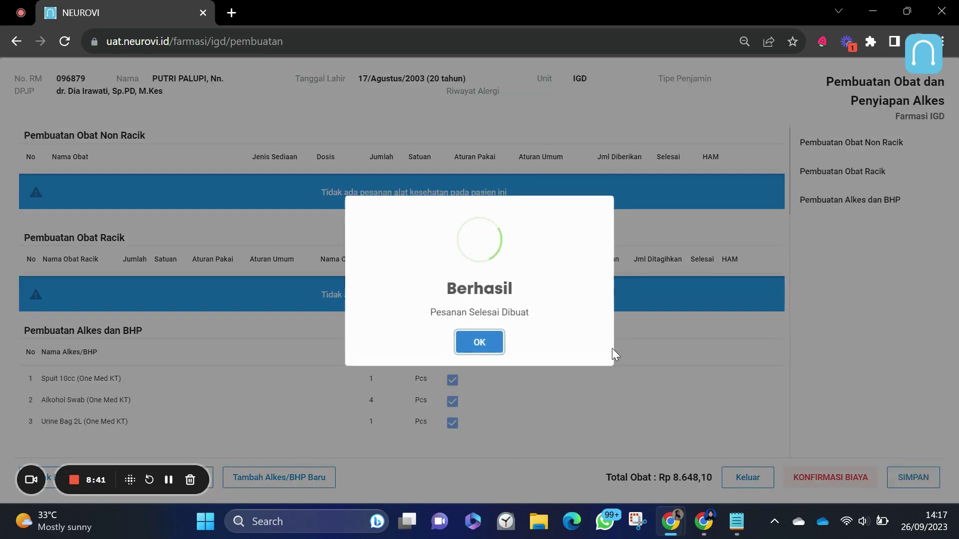
left_click(495, 341)
left_click(730, 484)
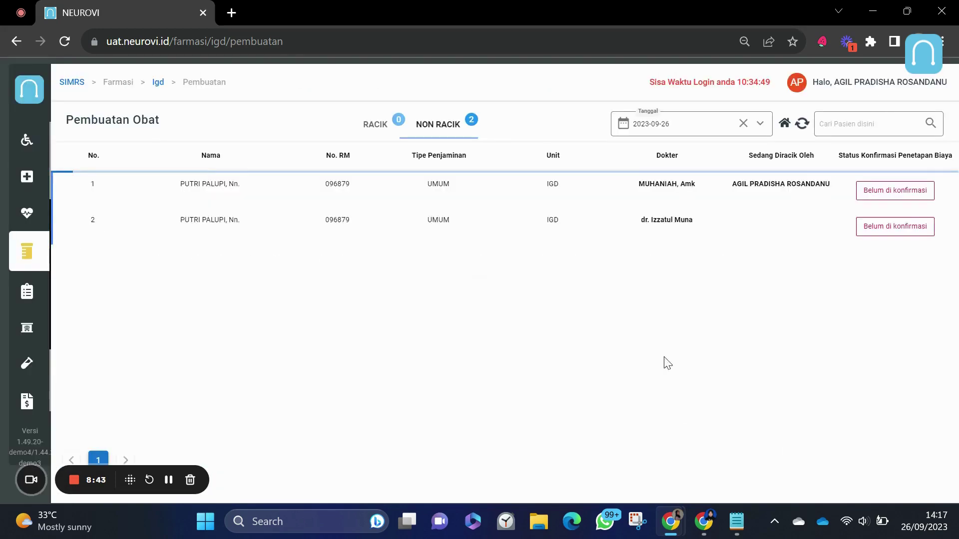
- Mark all four drugs in the doctor's order as Selesai, tick HAM for Novo Rapid Flexpen, then save and leave the order
left_click(918, 233)
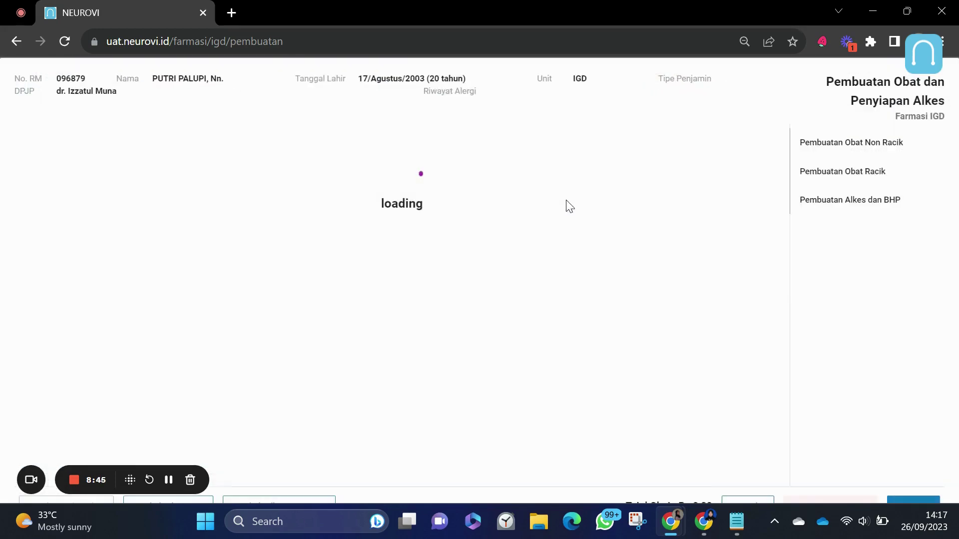
left_click(663, 185)
left_click(663, 206)
left_click(710, 206)
left_click(663, 235)
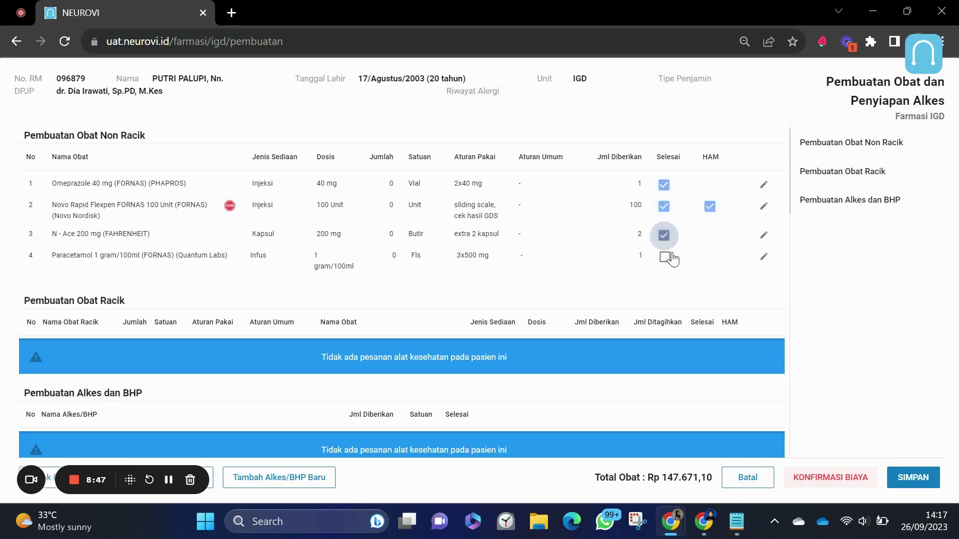
left_click(665, 257)
left_click(892, 474)
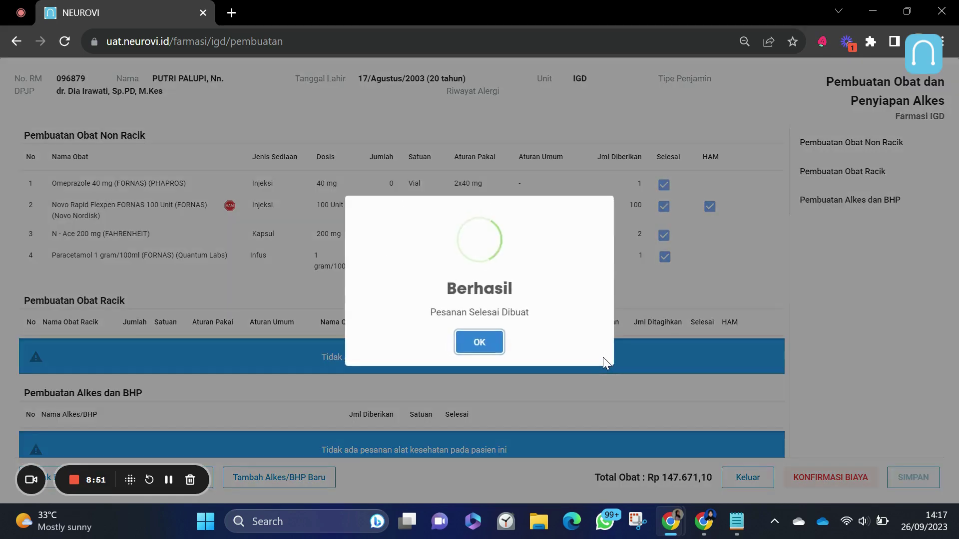
left_click(488, 350)
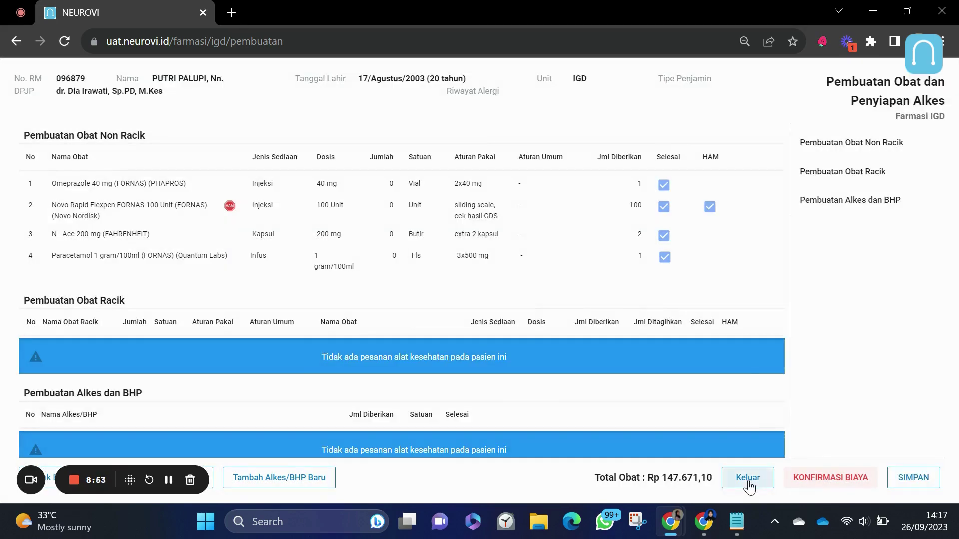
left_click(748, 484)
- Open the nurse's Alkes order in Penyerahan Obat of Farmasi IGD
left_click(158, 89)
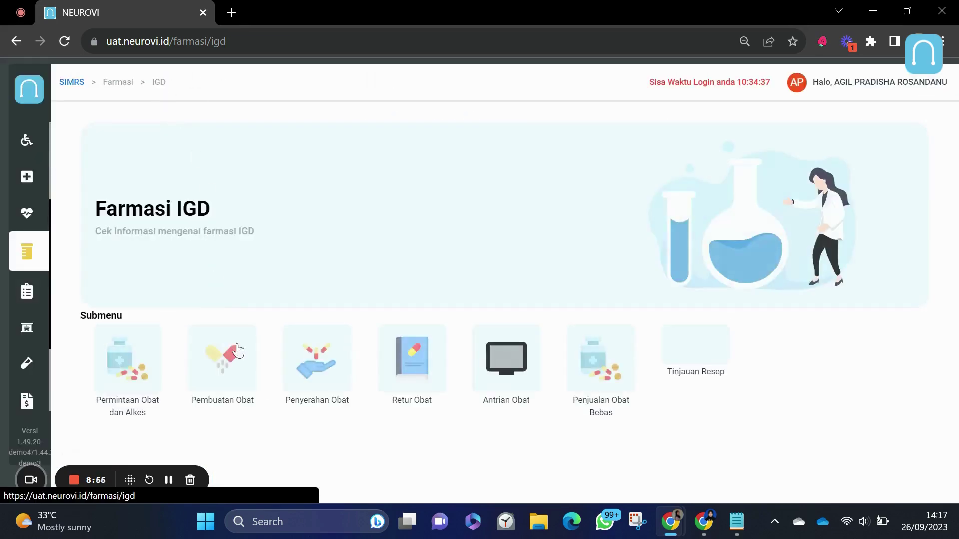
left_click(306, 363)
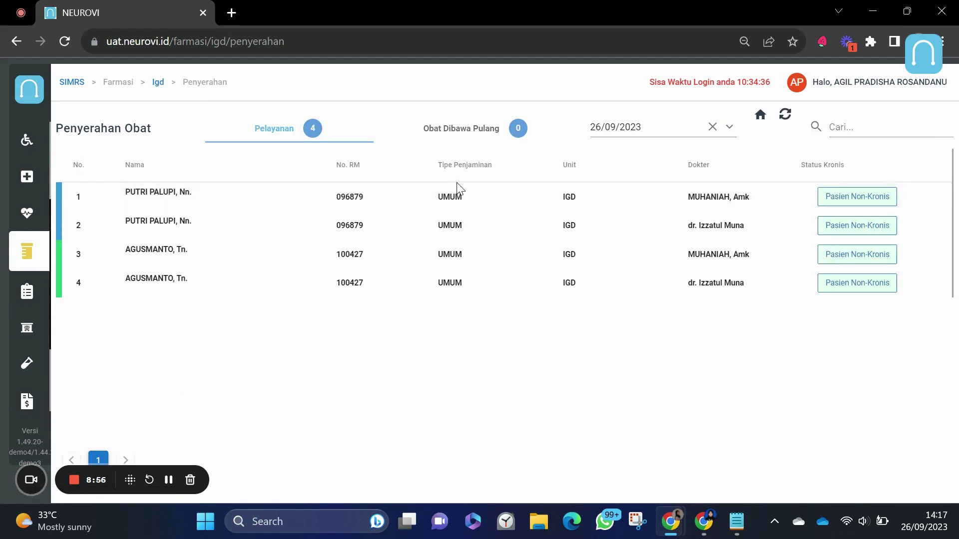
left_click(484, 204)
left_click(774, 280)
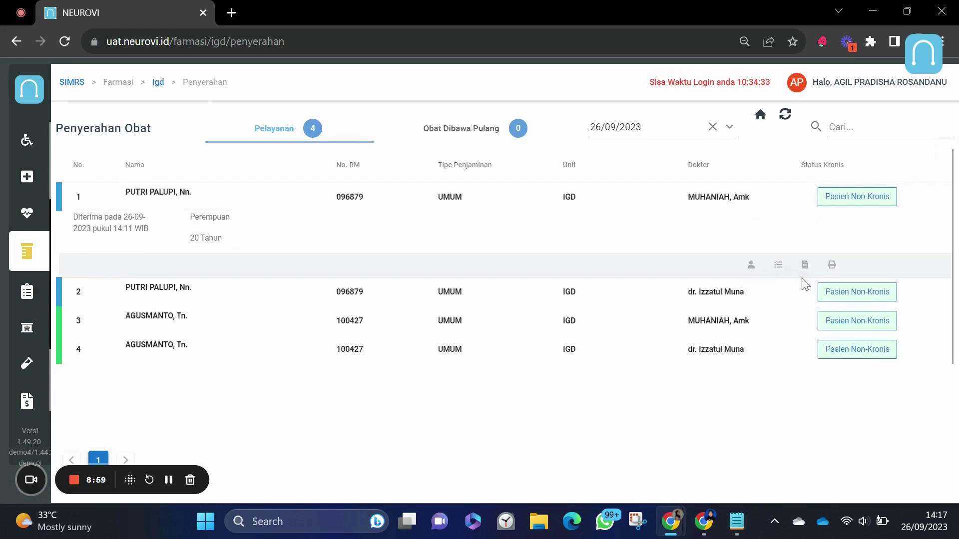
- Mark the three Alkes items as Selesai, save their handover and return to the Penyerahan Obat list
left_click(862, 195)
left_click(862, 235)
left_click(863, 272)
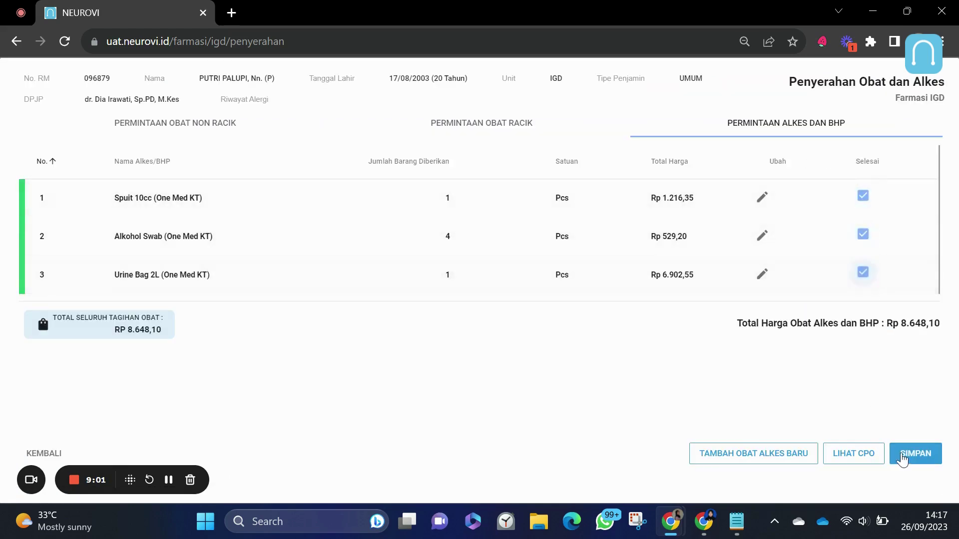
left_click(898, 454)
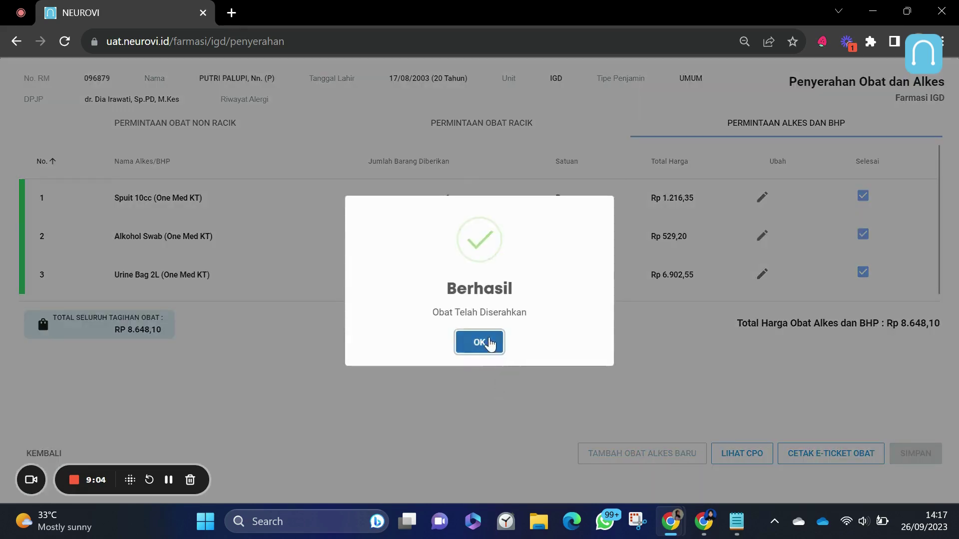
left_click(489, 343)
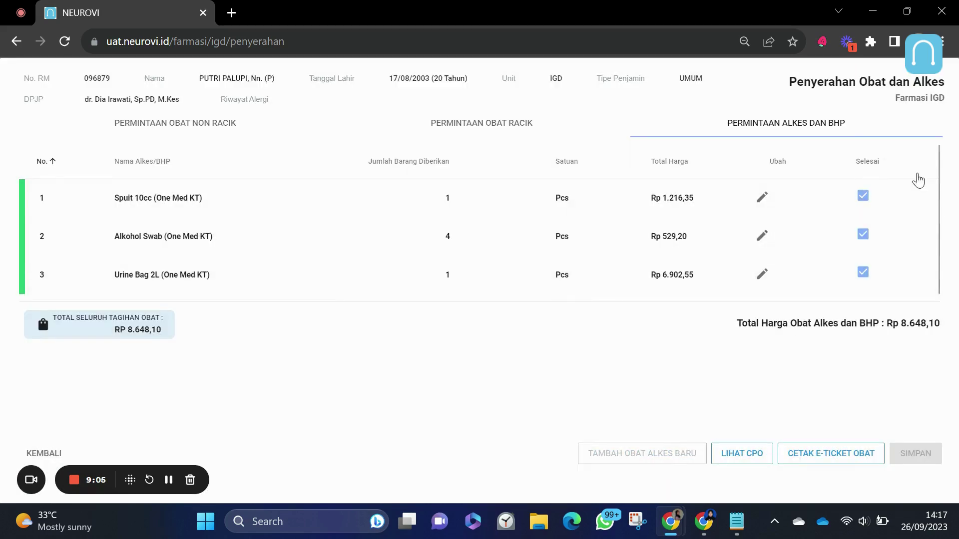
left_click(57, 449)
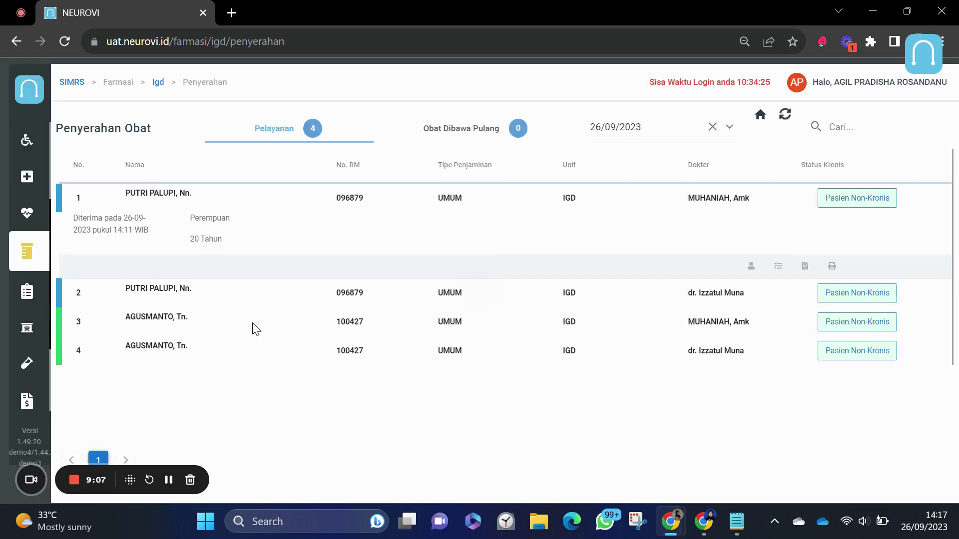
- Open the doctor's order for handover and mark all four drugs as Selesai, including HAM for Novo Rapid Flexpen
left_click(777, 265)
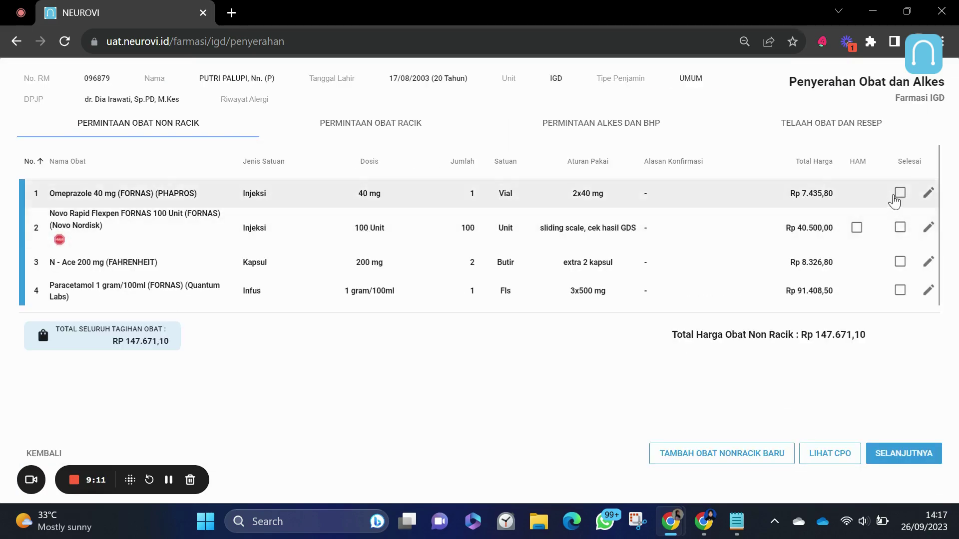
left_click(900, 193)
left_click(900, 228)
left_click(900, 262)
left_click(900, 290)
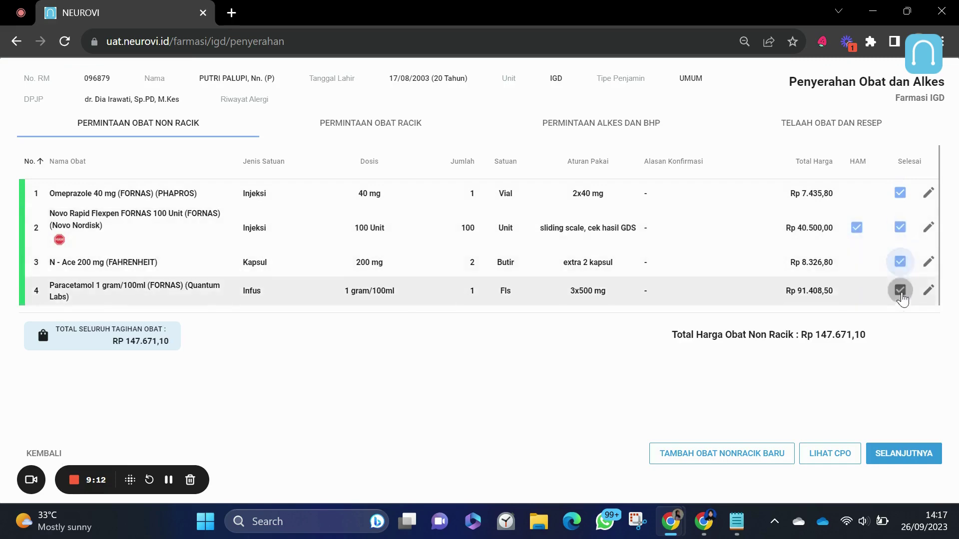
- Proceed to Telaah Obat dan Resep, save the drug handover and return to the Penyerahan Obat list
left_click(910, 455)
left_click(910, 454)
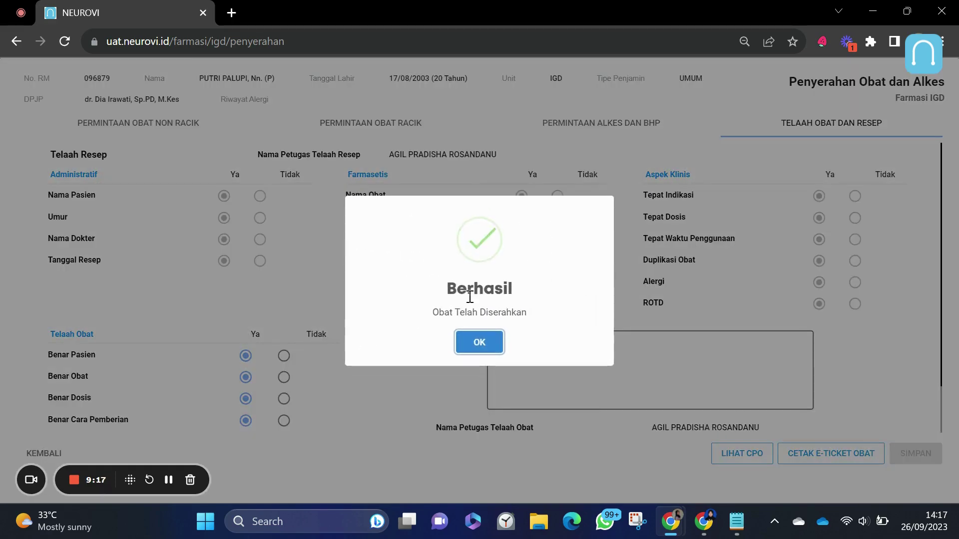
left_click(489, 341)
left_click(69, 449)
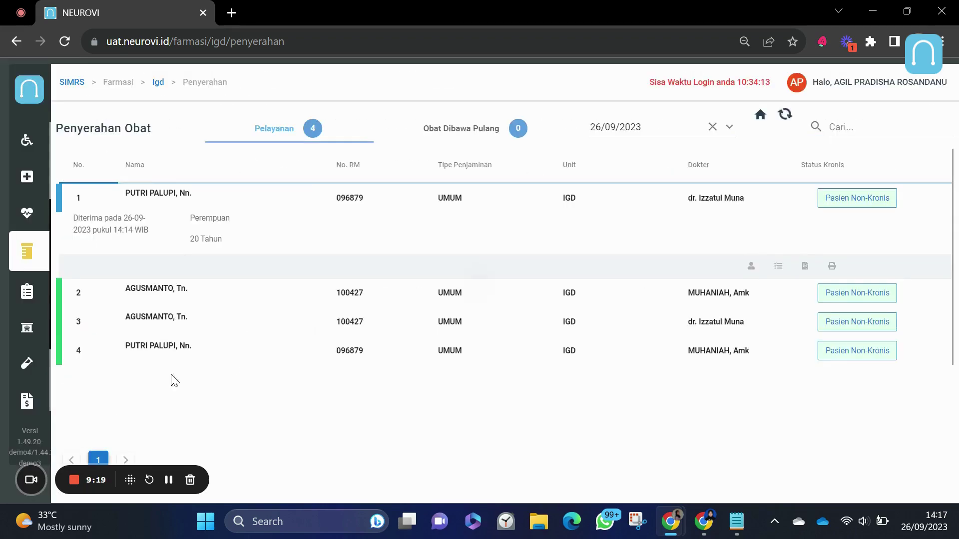
- Highlight item 10, Perawat input pemberian obat di IGD, in Notepad and switch to the nurse's NEUROVI window
left_click(737, 522)
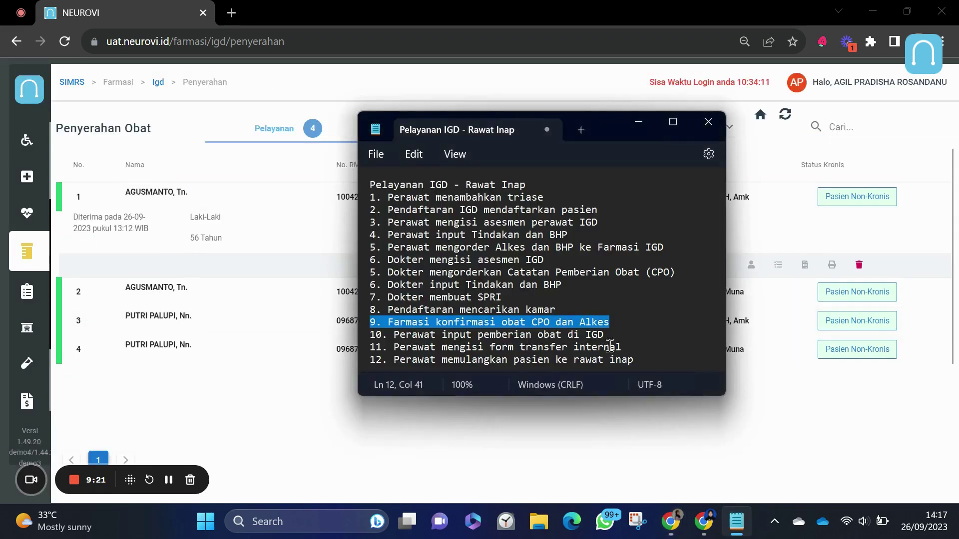
left_click_drag(605, 334, 368, 336)
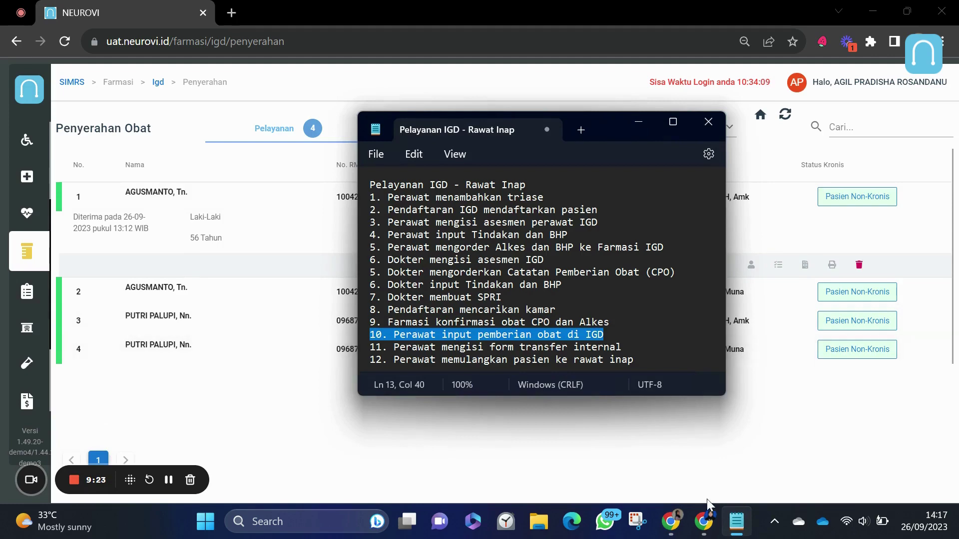
mouse_move(671, 522)
left_click(670, 480)
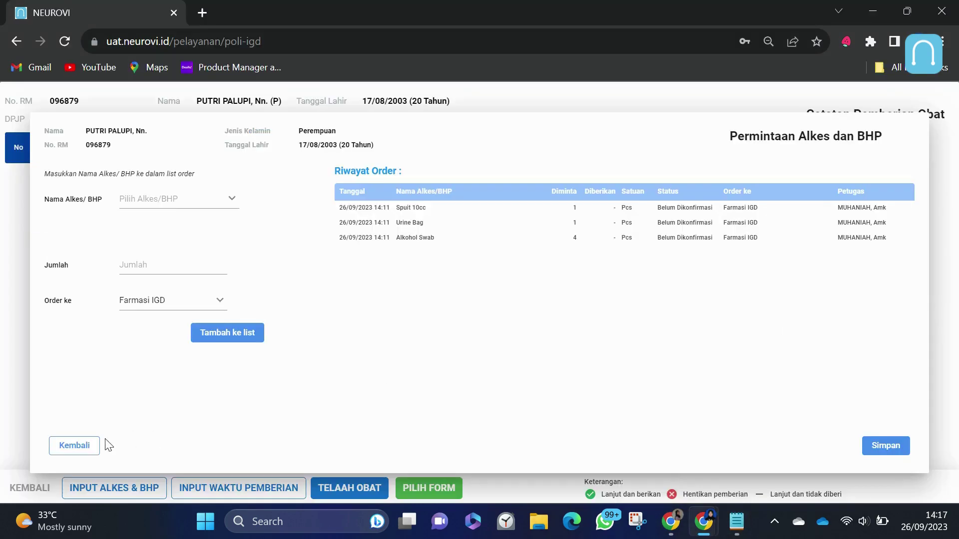
- Close the Permintaan Alkes dan BHP form and open Input Waktu Pemberian from the patient's reopened Catatan Pemberian Obat
left_click(85, 446)
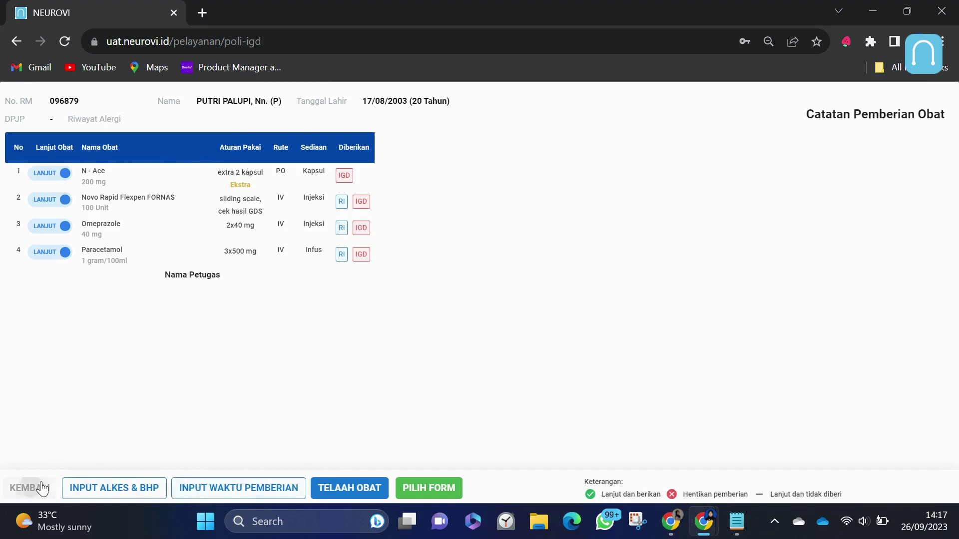
left_click(27, 488)
left_click(792, 209)
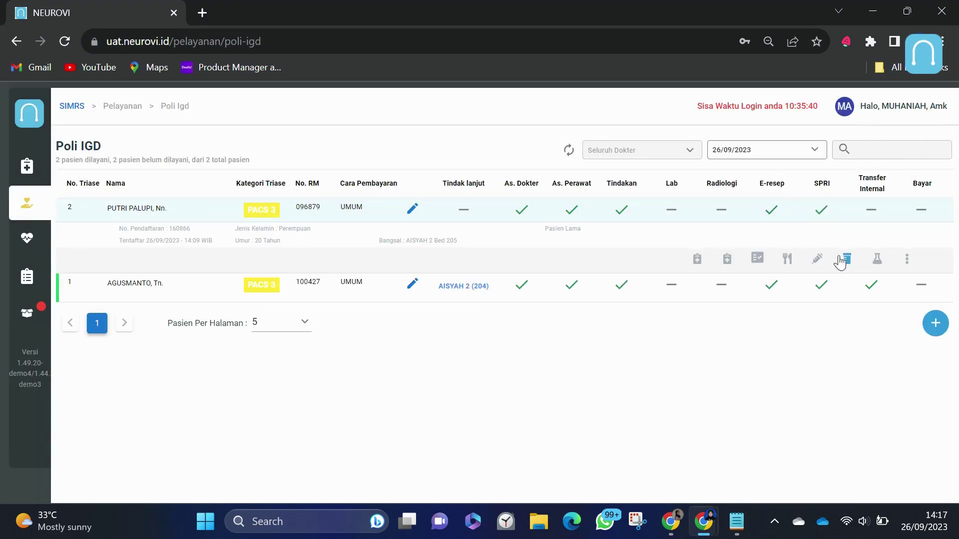
left_click(847, 259)
left_click(519, 315)
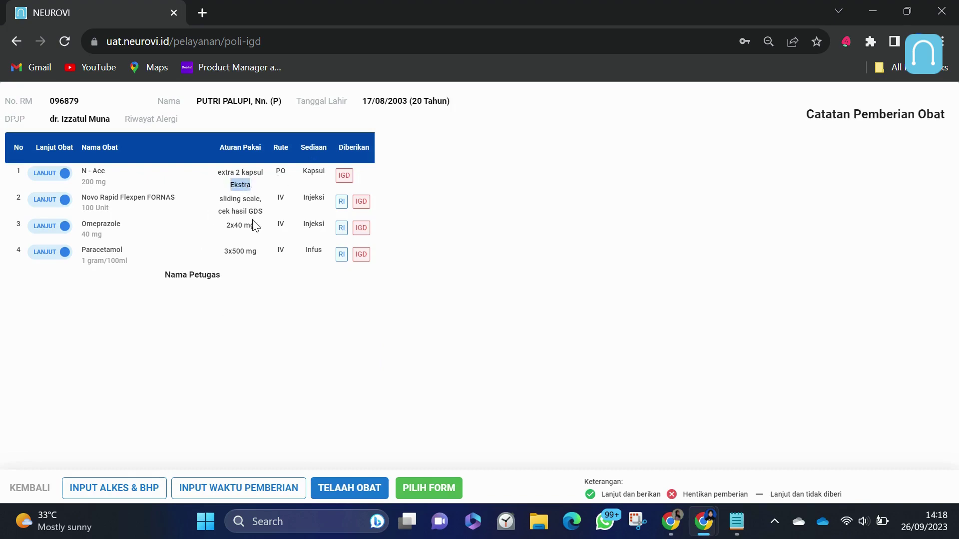
left_click(293, 488)
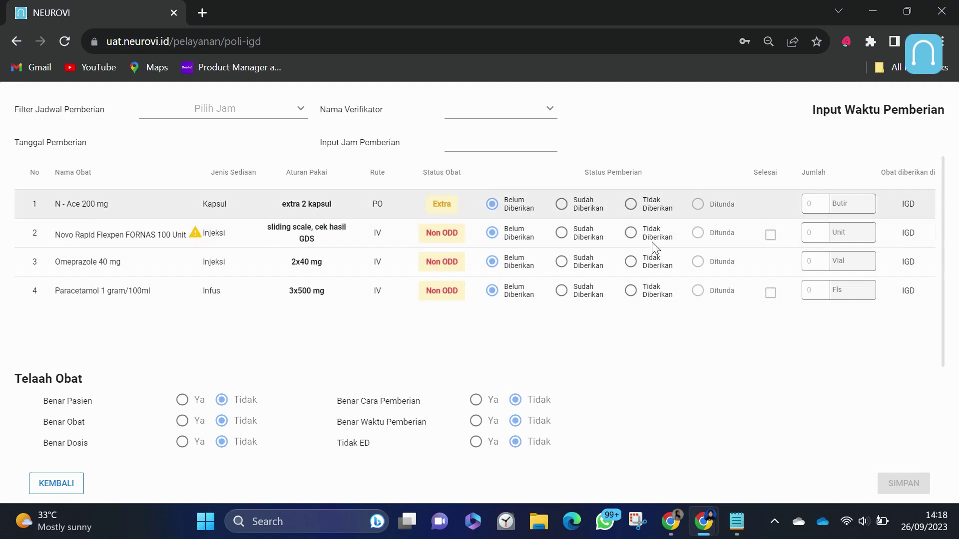
left_click(570, 209)
left_click(564, 233)
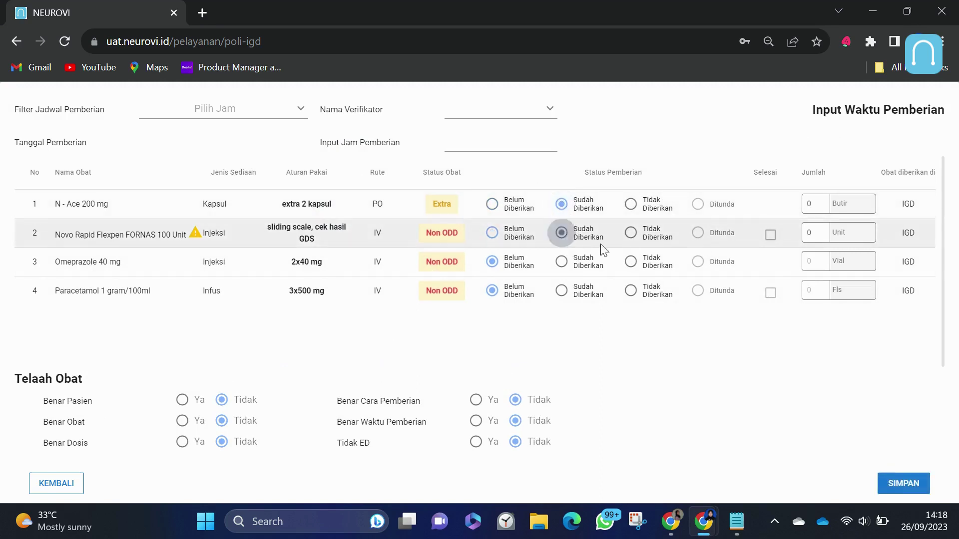
left_click(809, 232)
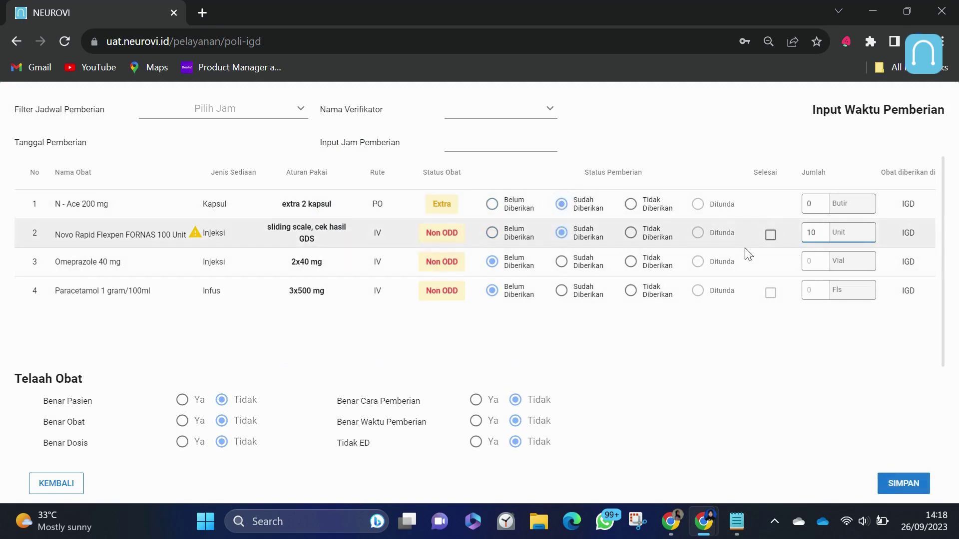
left_click(564, 290)
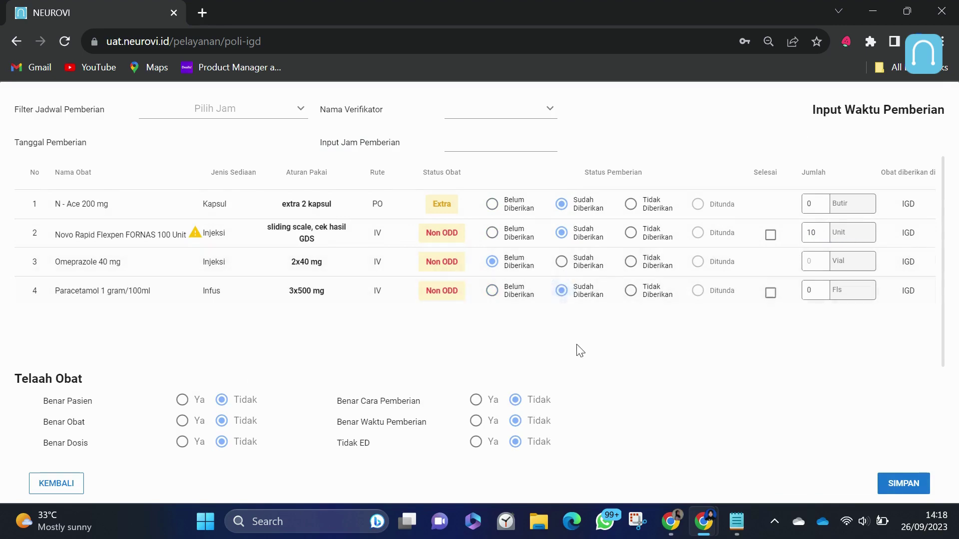
left_click(272, 102)
left_click(250, 127)
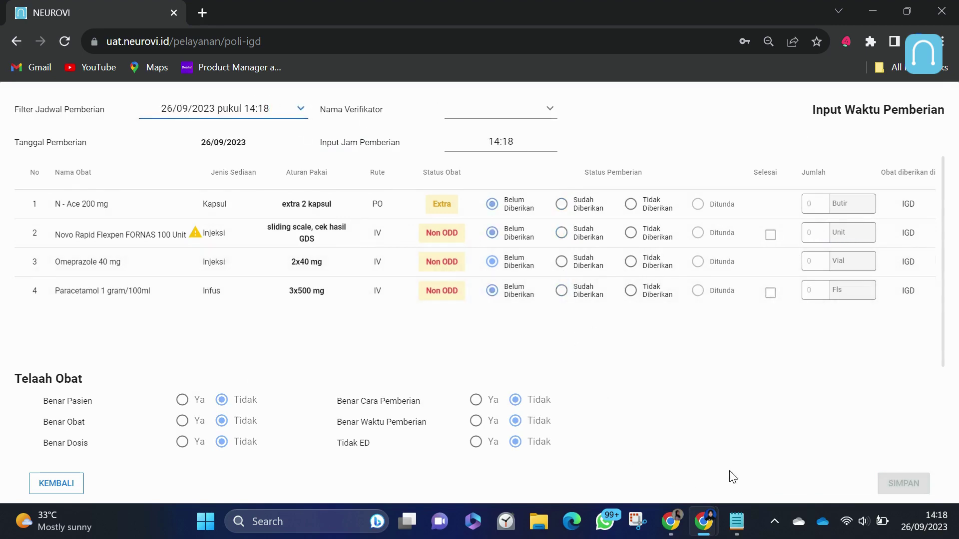
left_click(83, 483)
- Reopen Input Waktu Pemberian, choose the 26/09/2023 pukul 14:18 schedule, select the verifier's name and set Input Jam Pemberian to 14:00
left_click(263, 488)
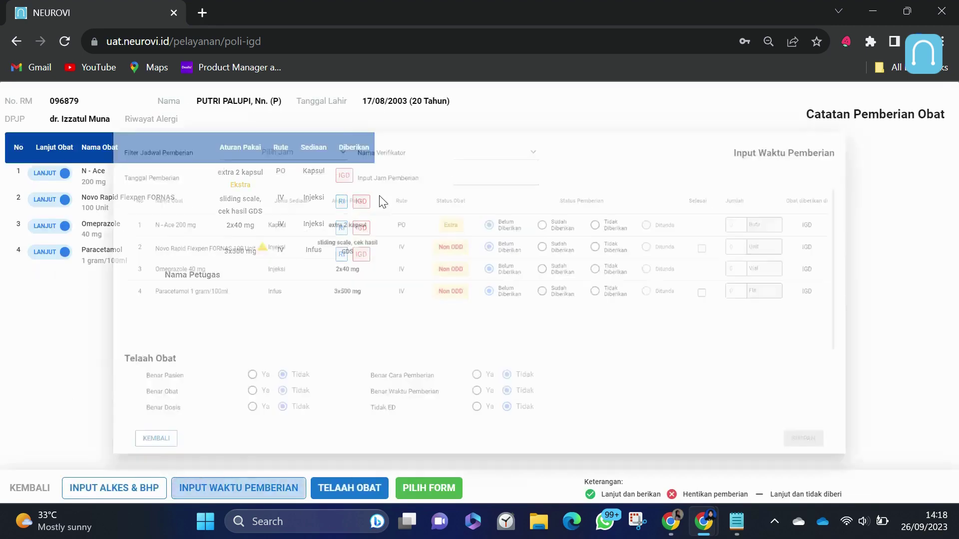
left_click(235, 104)
left_click(242, 144)
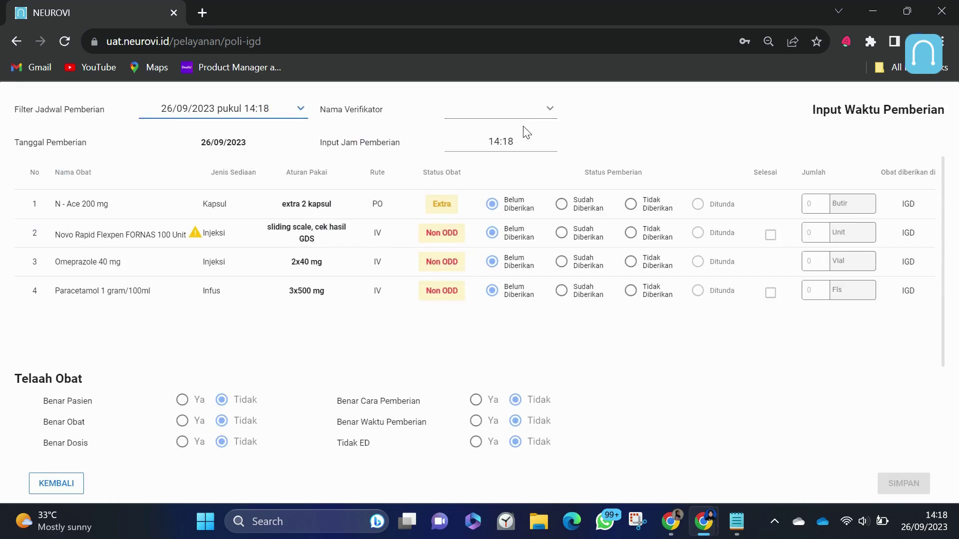
left_click(498, 111)
left_click(524, 144)
left_click(526, 141)
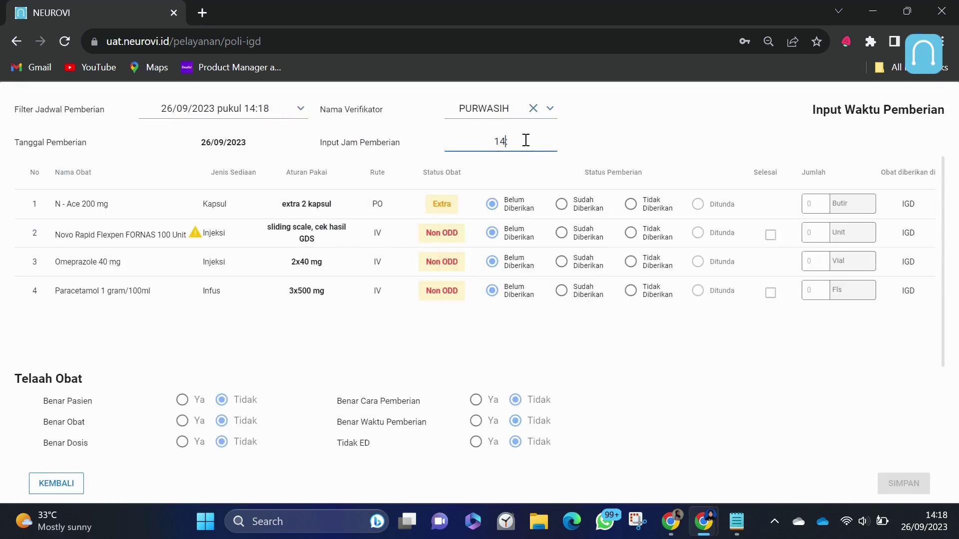
- Mark N-Ace, Novo Rapid Flexpen and Paracetamol as Sudah Diberikan, with a Jumlah of 10 Unit for Novo Rapid Flexpen
left_click(561, 204)
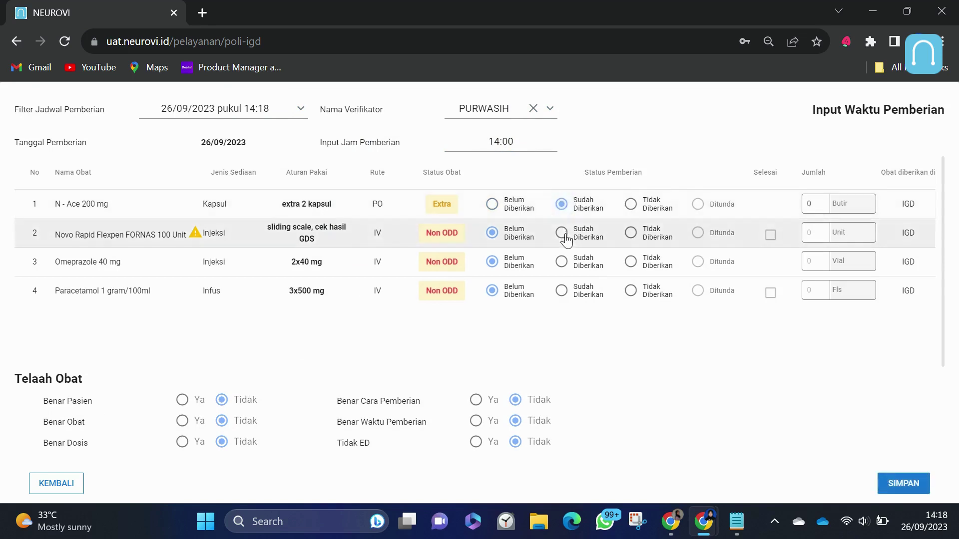
left_click(561, 233)
type("10")
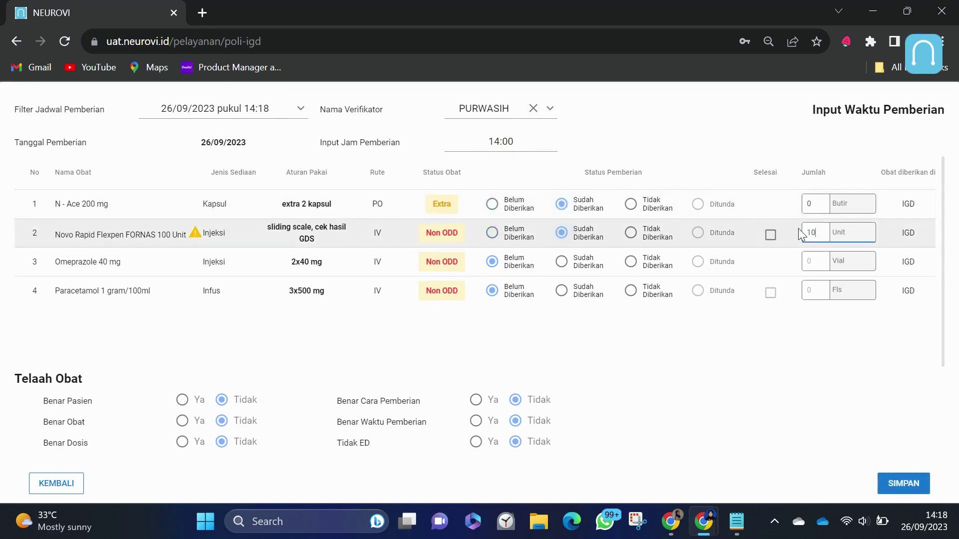
left_click(561, 291)
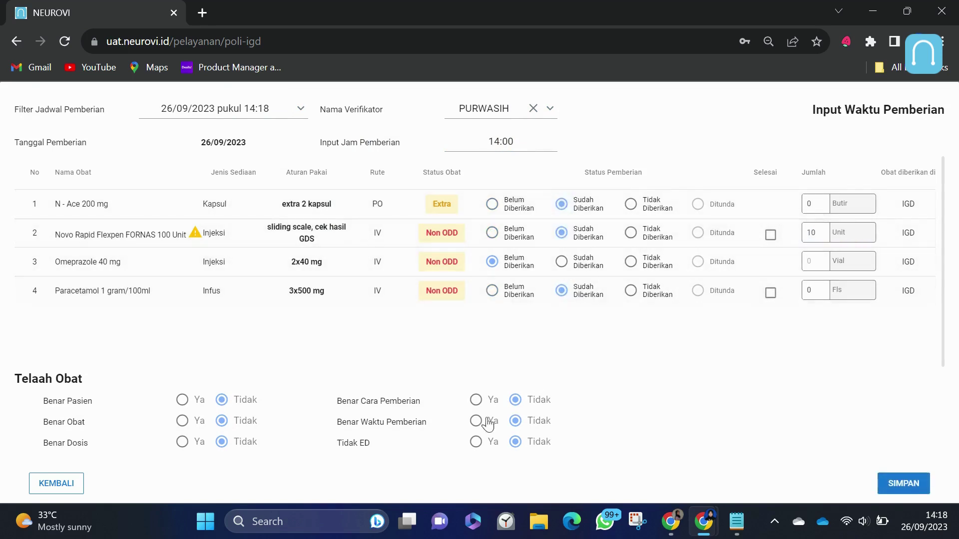
- Set Cara Pemberian, Waktu Pemberian, Tidak ED, Dosis and Obat to Ya under Telaah Obat and save the administration entry
left_click(475, 399)
left_click(475, 420)
left_click(475, 441)
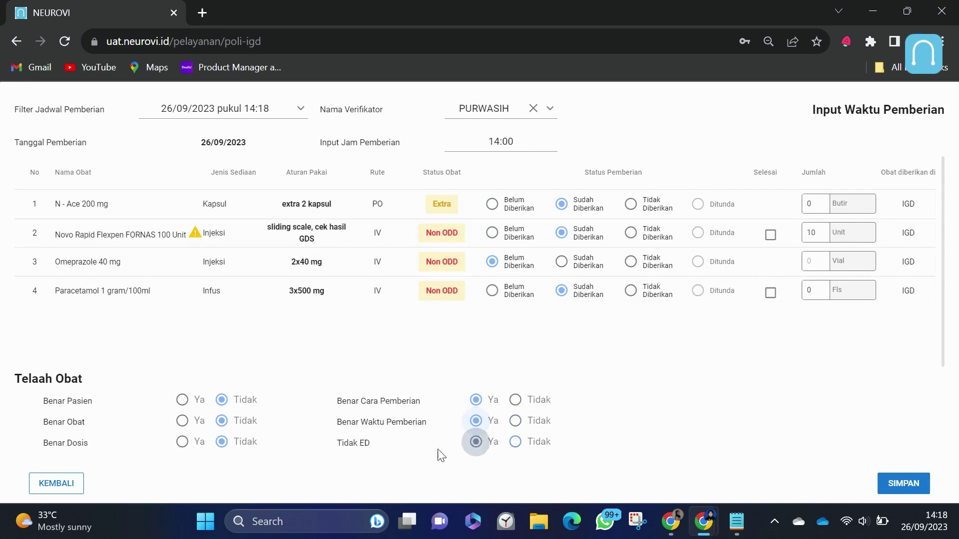
left_click(183, 441)
left_click(182, 421)
left_click(923, 483)
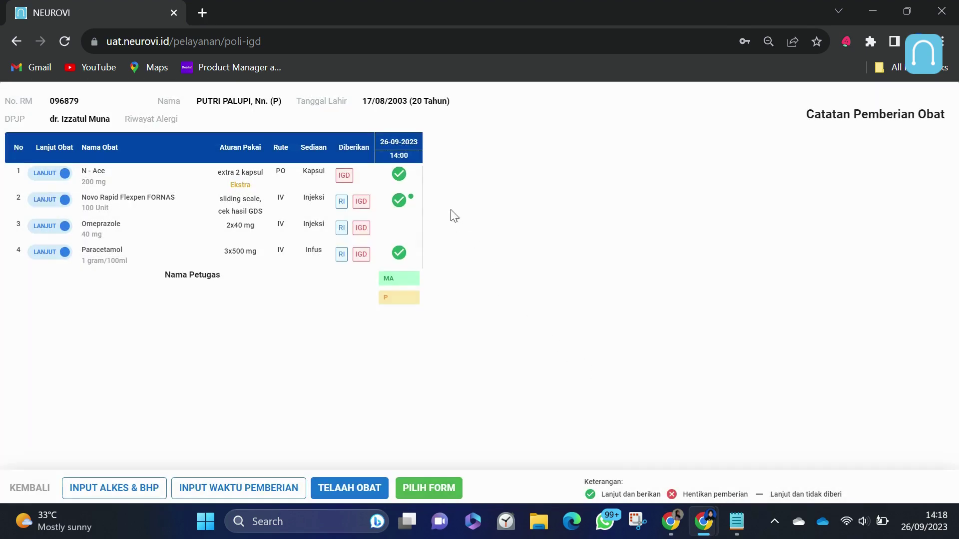
- Switch to Notepad and highlight item 11, Perawat mengisi form transfer internal
mouse_move(398, 171)
mouse_move(395, 204)
left_click(736, 522)
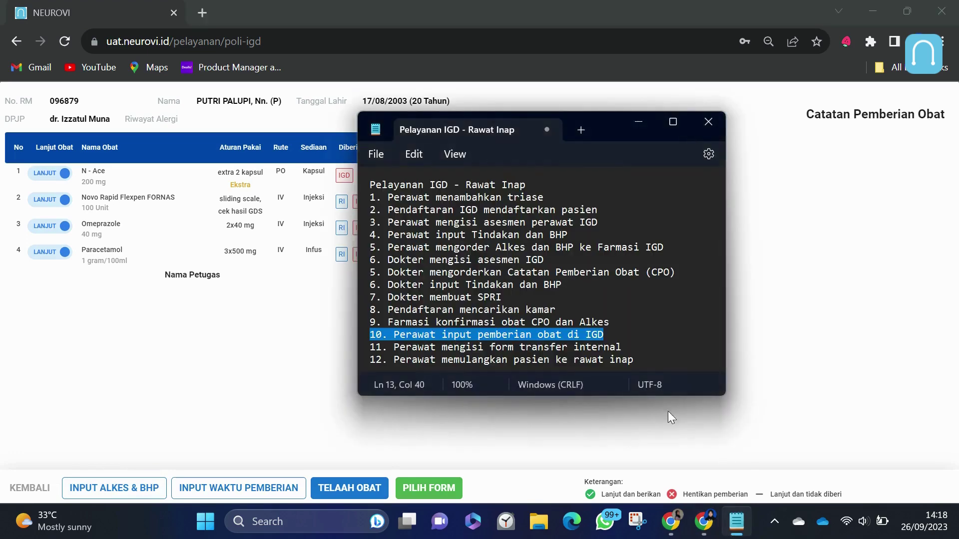
left_click_drag(629, 345, 367, 348)
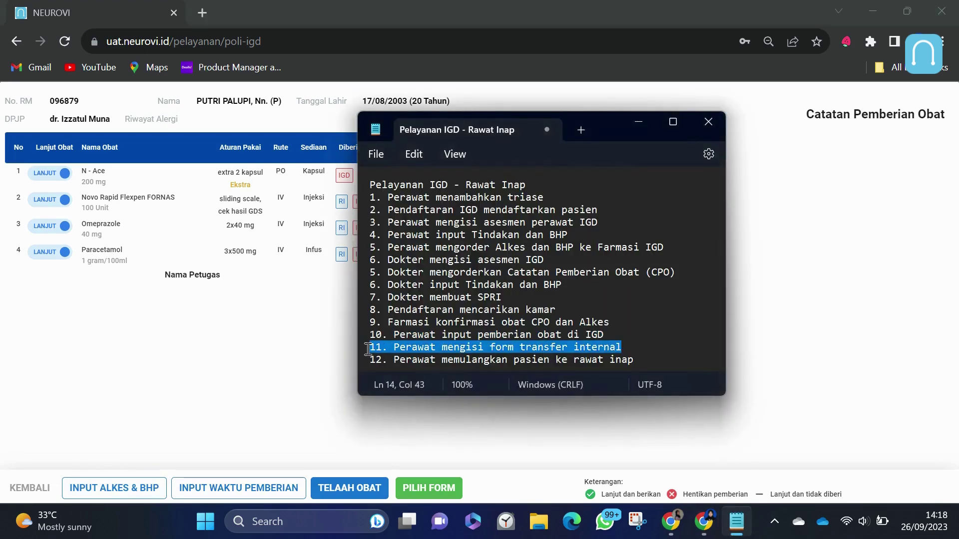
- Return to the Poli IGD list in NEUROVI and open Form Transfer Internal for the patient registered to AISYAH 2 Bed 205
left_click(20, 498)
left_click(825, 208)
left_click(827, 207)
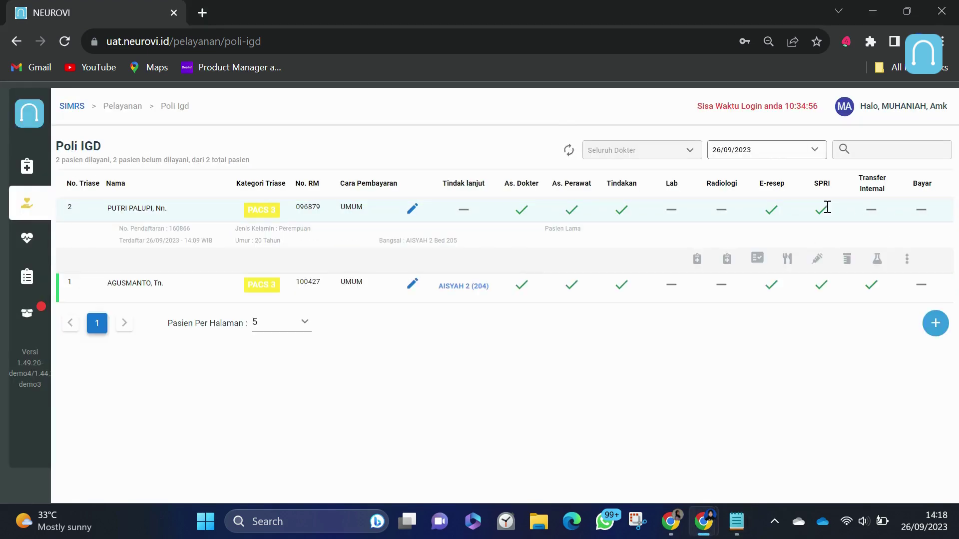
left_click_drag(416, 241, 464, 250)
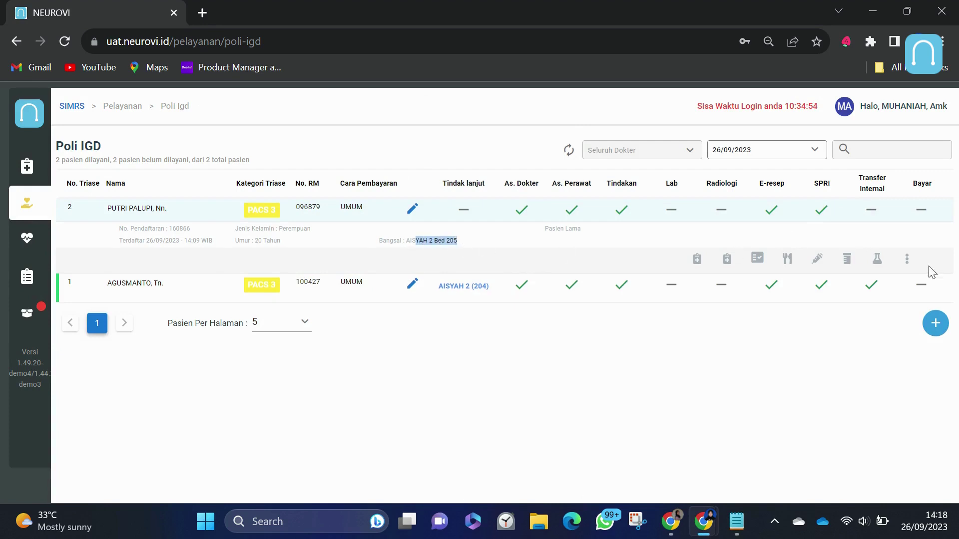
left_click(906, 259)
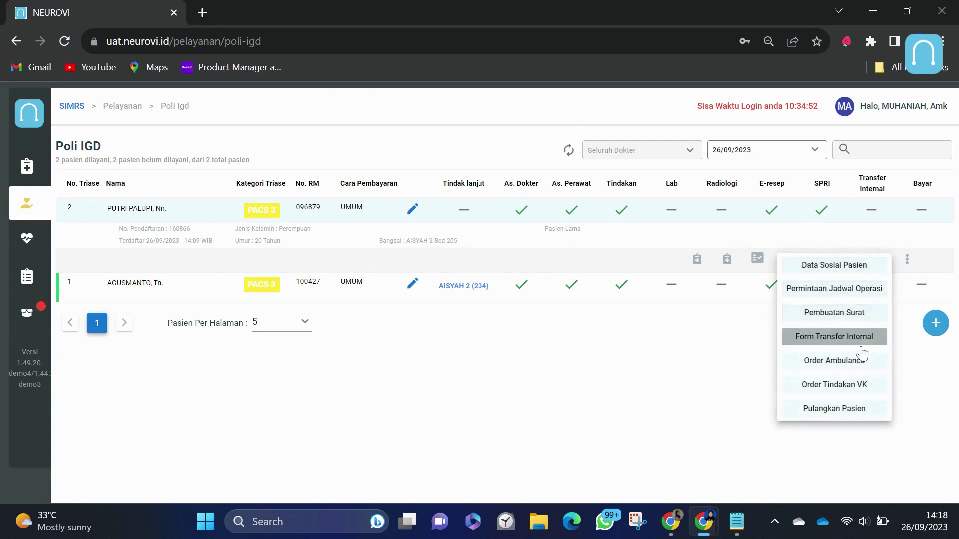
left_click(859, 339)
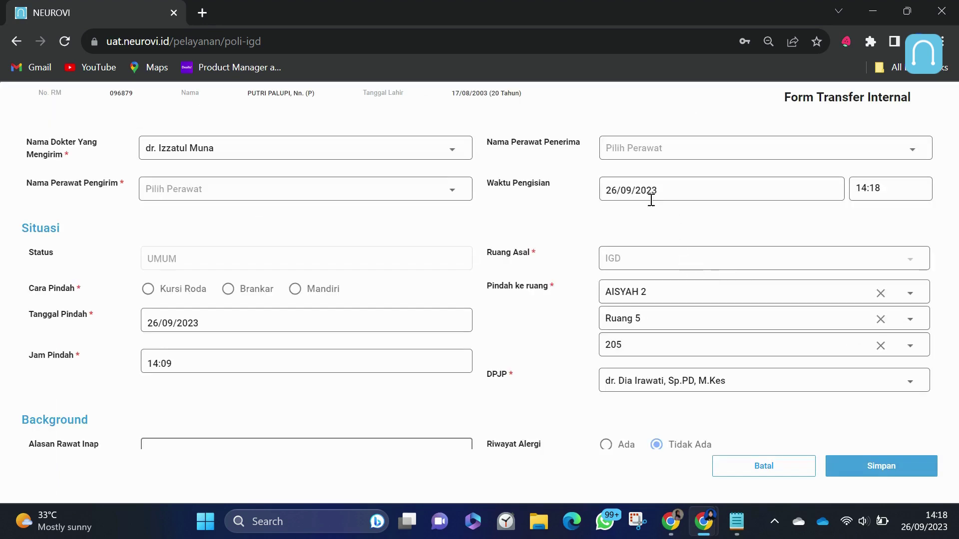
- Select the logged-in nurse as Nama Perawat Pengirim and set Cara Pindah to Brankar
left_click(381, 194)
type("muha")
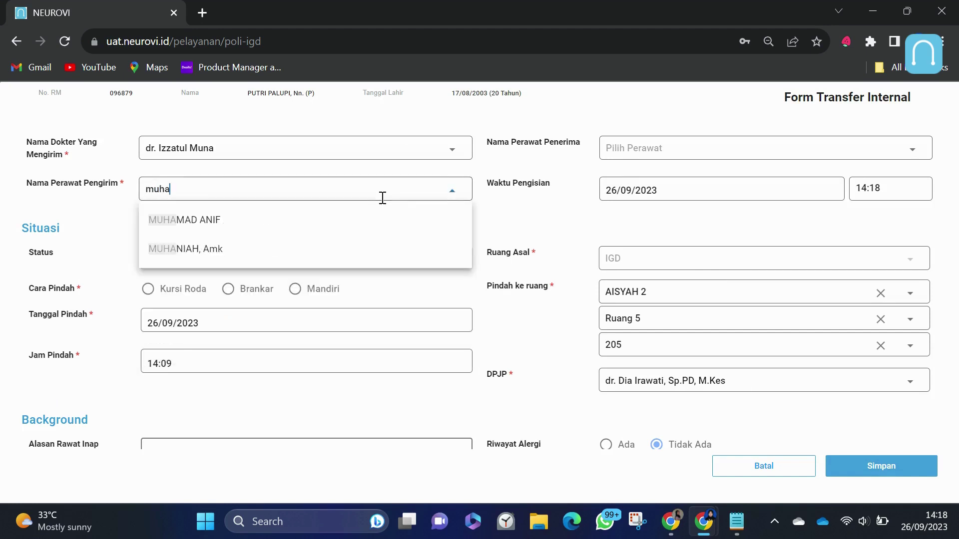
left_click(327, 249)
left_click(228, 291)
- Set Alasan Pindah to Atas permintaan dokter and Keadaan umum saat pindah to Baik
scroll(471, 265, "down", 4)
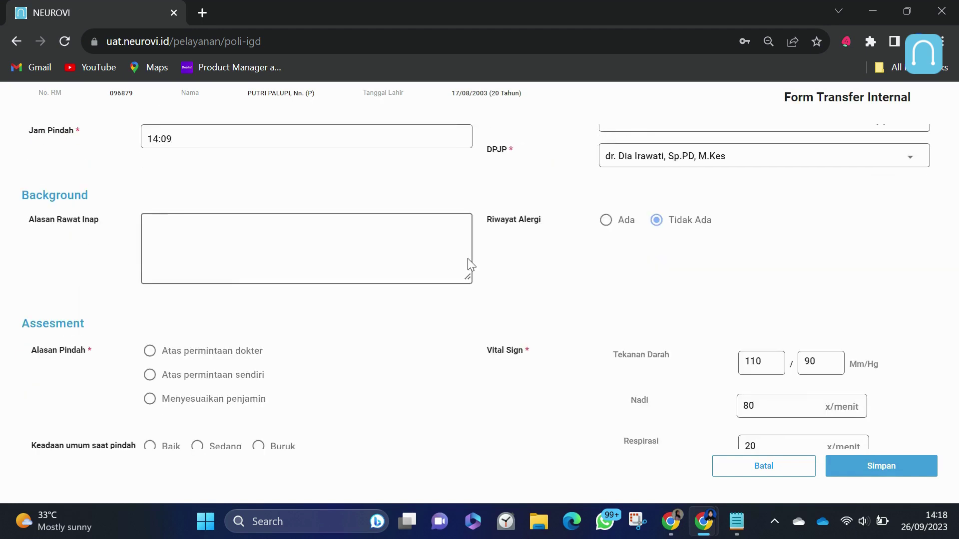
left_click(229, 356)
scroll(232, 349, "down", 2)
left_click(149, 362)
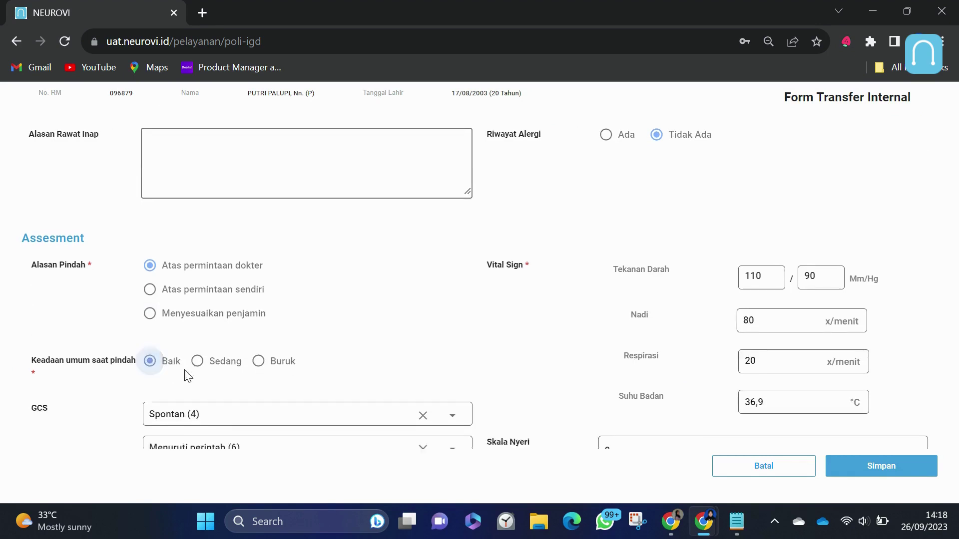
- Tick Laboratorium, EKG and lainnya under Penunjang yang disertakan and fill in the description for lainnya
scroll(213, 353, "down", 4)
scroll(214, 353, "down", 5)
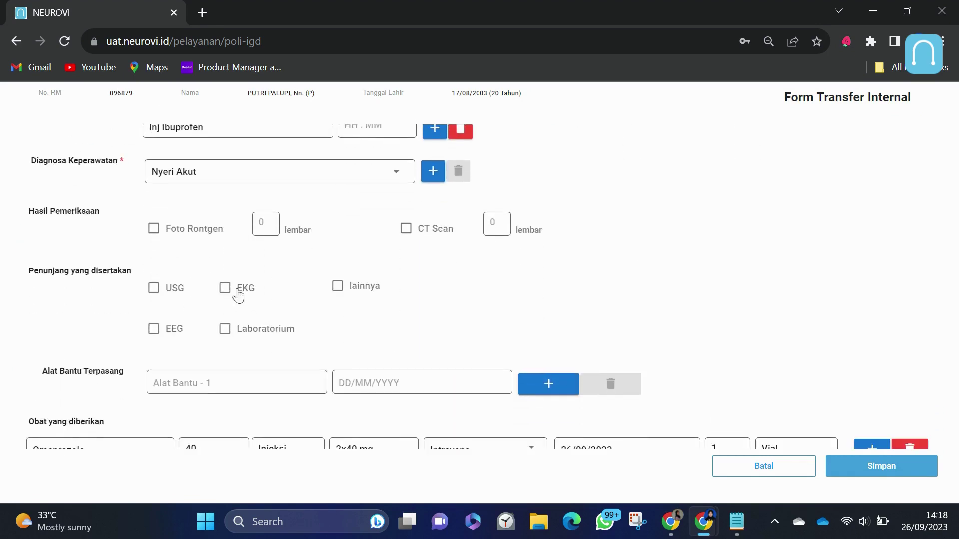
left_click(225, 329)
left_click(225, 288)
scroll(265, 322, "down", 3)
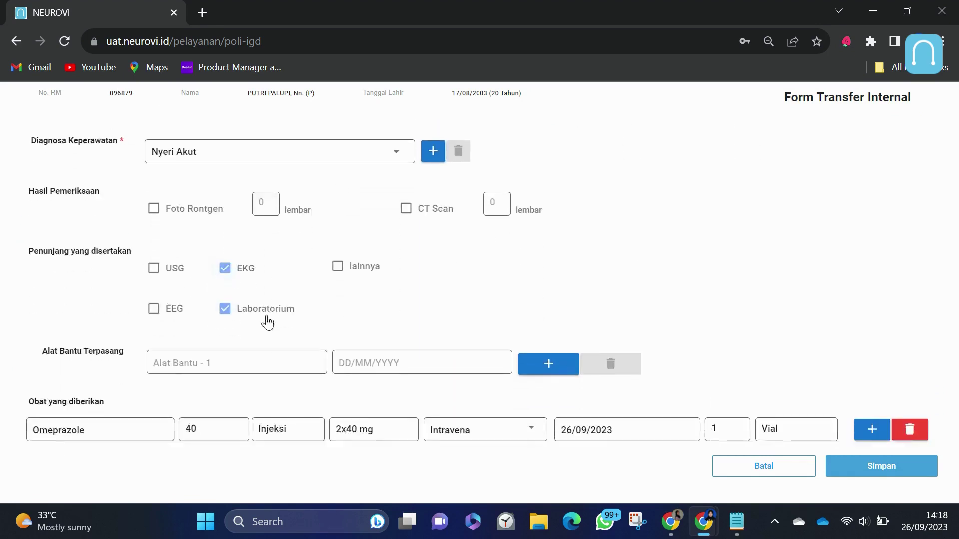
left_click(337, 136)
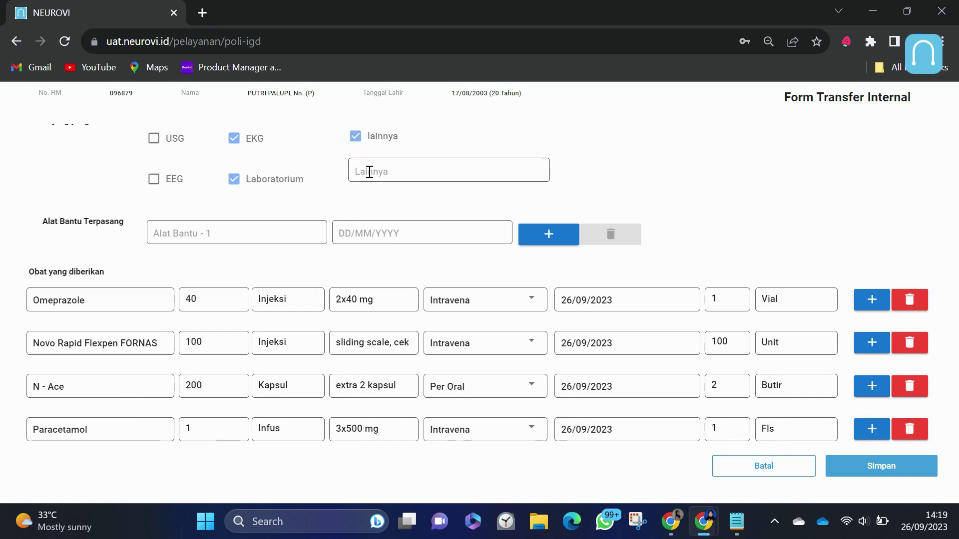
key("BackSpace")
type("O")
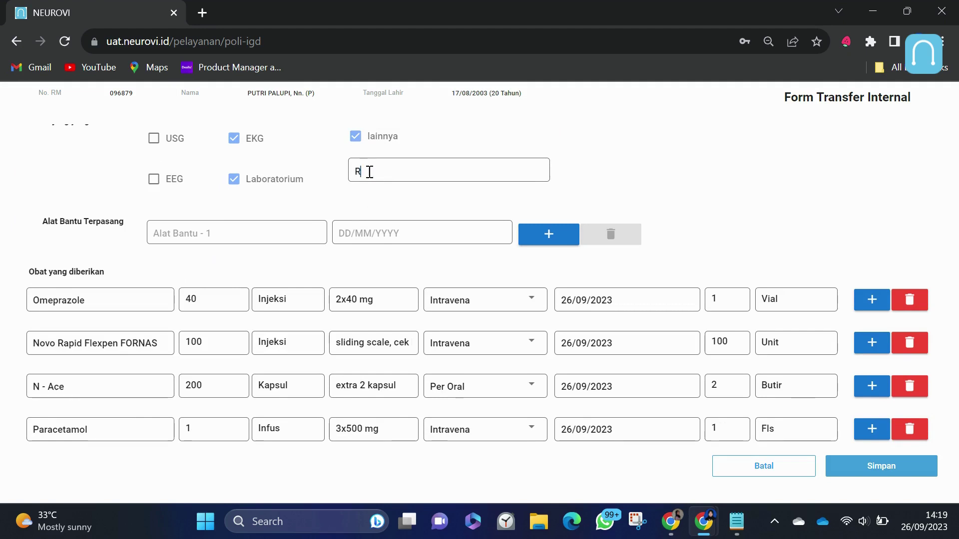
- Save the internal transfer form and return to the Poli IGD list
scroll(370, 173, "down", 2)
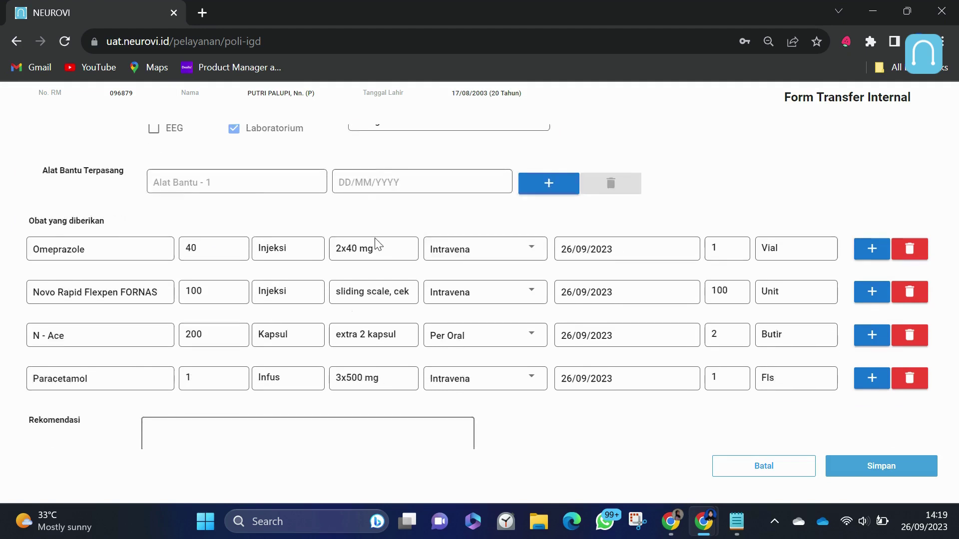
left_click(919, 466)
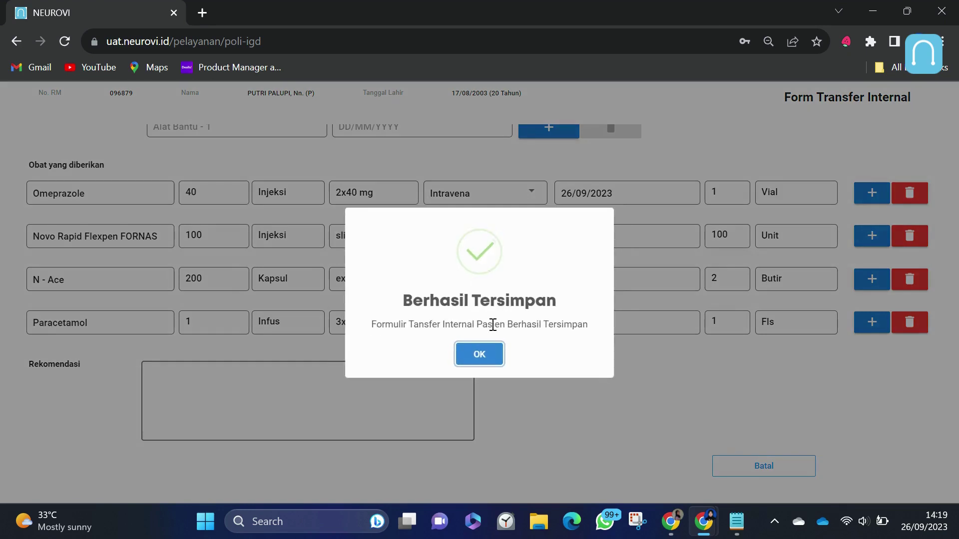
left_click(494, 349)
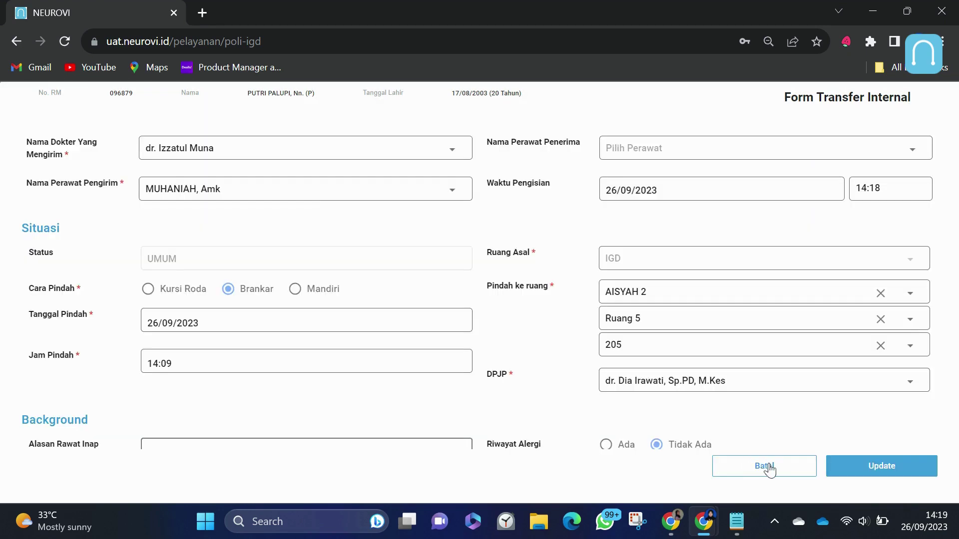
left_click(768, 466)
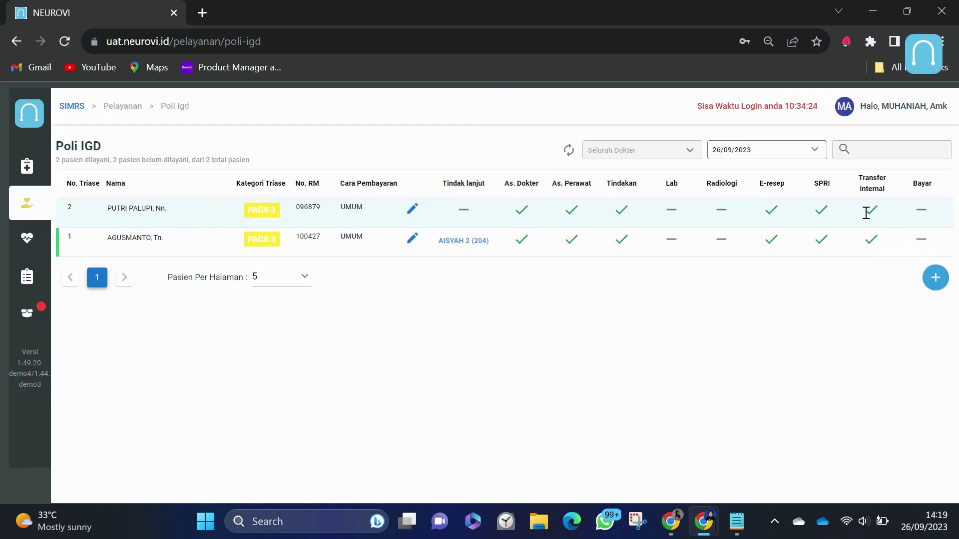
- Expand the transferred patient's row and highlight item 12, Perawat memulangkan pasien ke rawat inap, in Notepad
left_click(869, 211)
left_click(737, 521)
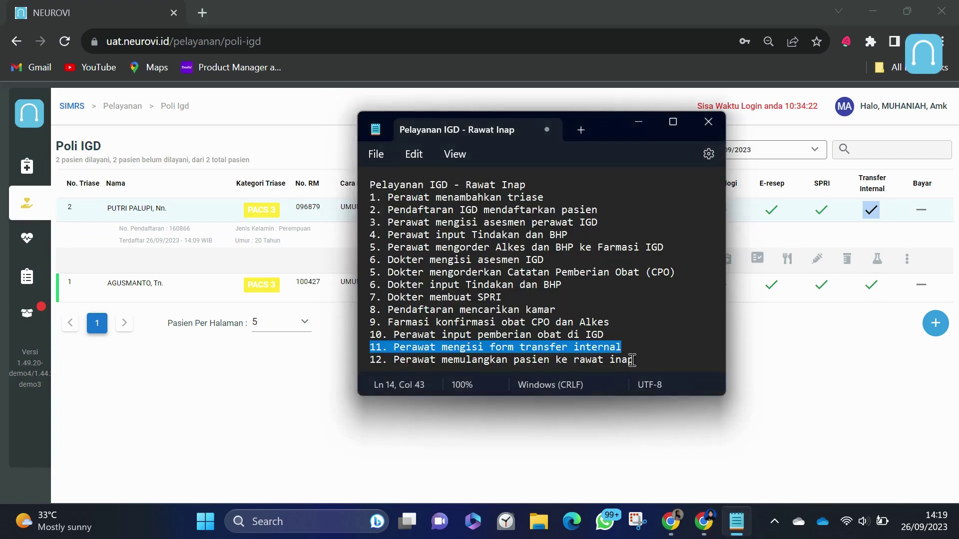
left_click_drag(633, 359, 369, 360)
- Switch back to NEUROVI, try to release the patient with Rawat Inap as Status Keluar and close the dialog
left_click(907, 225)
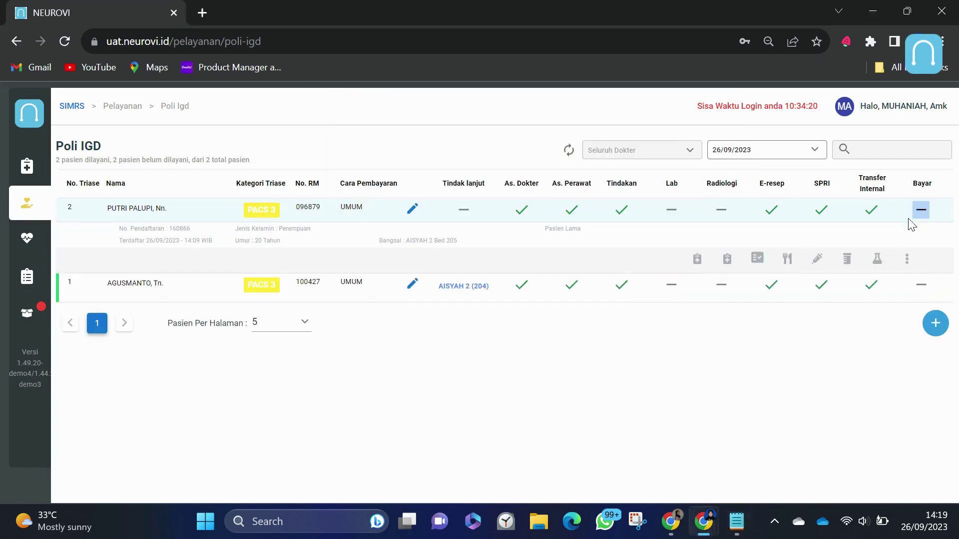
left_click(907, 259)
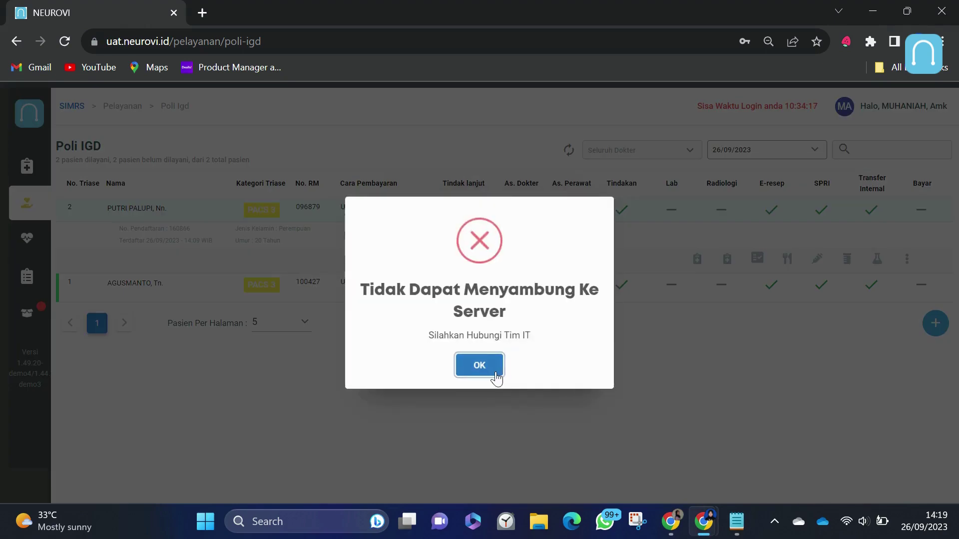
left_click(493, 371)
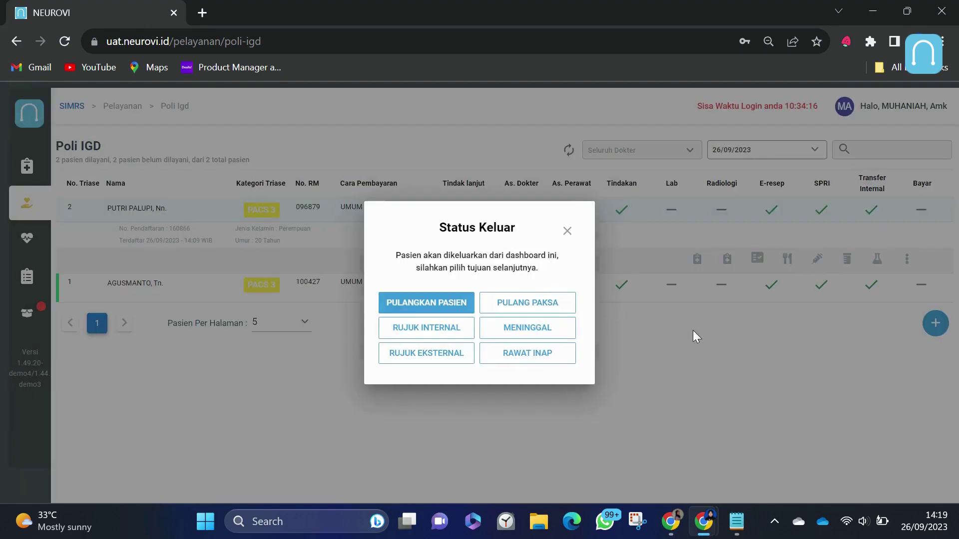
left_click(520, 355)
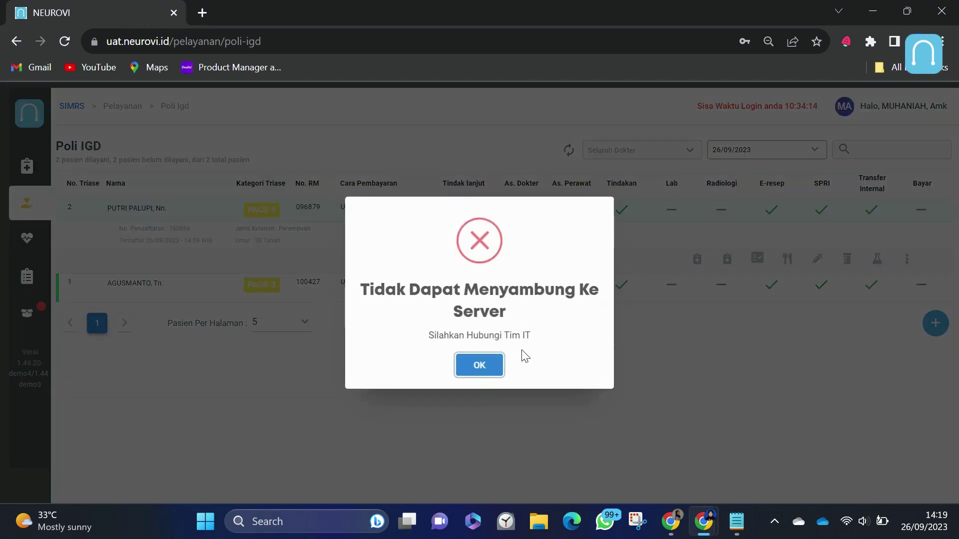
left_click(497, 363)
left_click(567, 231)
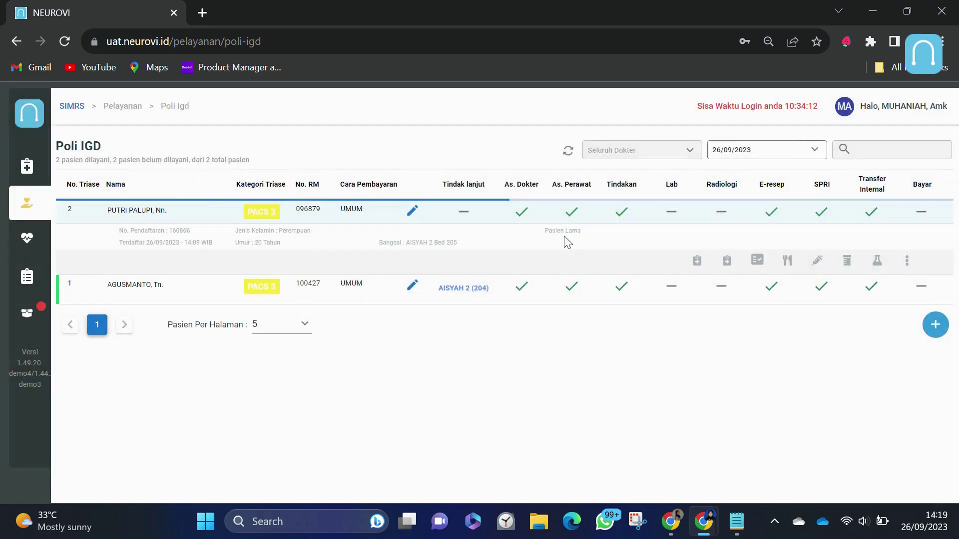
- Release the patient in triage row 2 of the Poli IGD list with Rawat Inap as Status Keluar and acknowledge the update
left_click(896, 225)
left_click(906, 259)
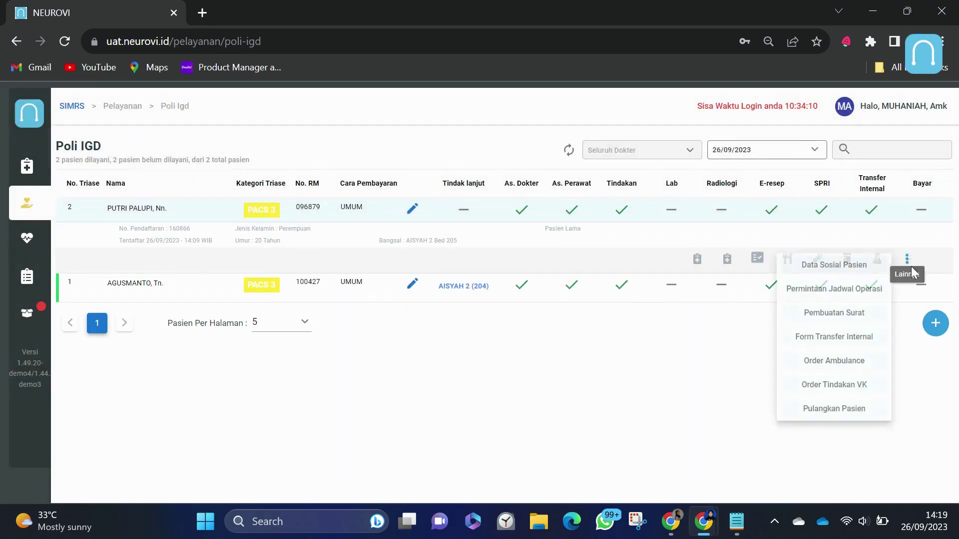
left_click(852, 411)
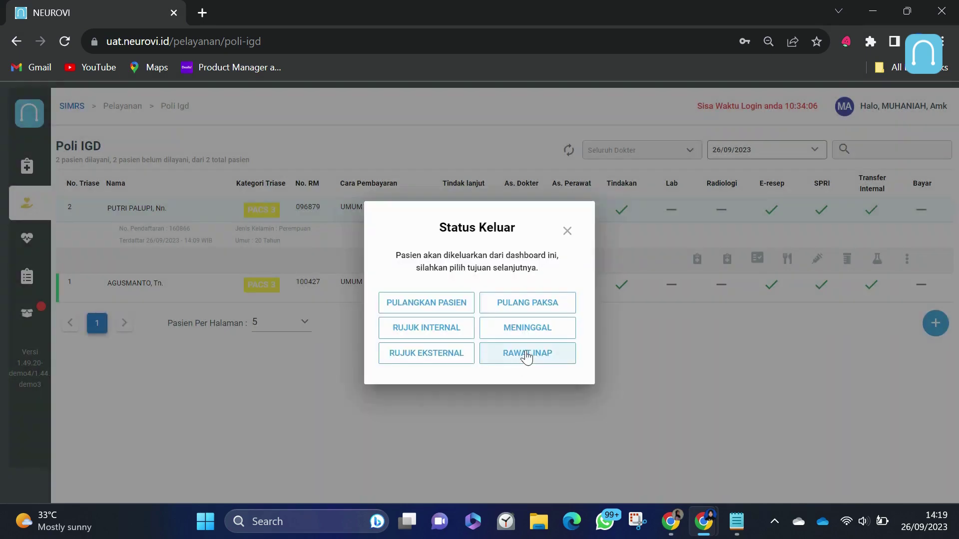
left_click(527, 356)
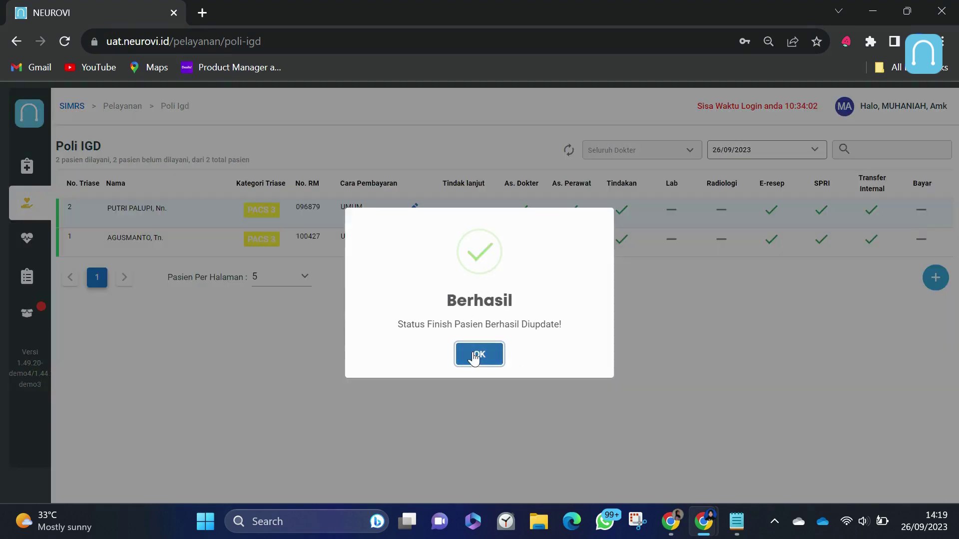
left_click(476, 355)
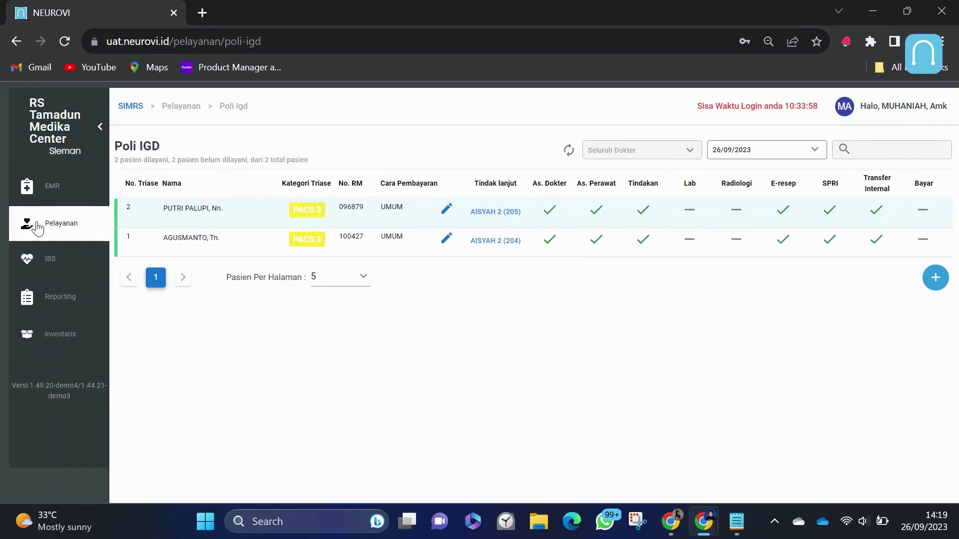
- Check the released patient's row in the Rawat Inap service's Pasien Bangsal list and switch to the other NEUROVI browser window
left_click(30, 222)
left_click(43, 270)
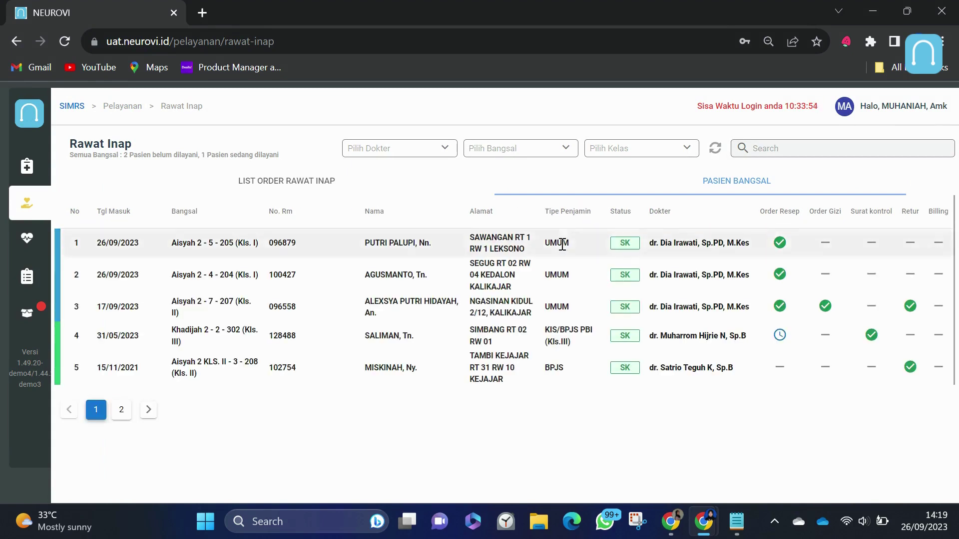
left_click_drag(361, 245, 520, 248)
left_click(571, 248)
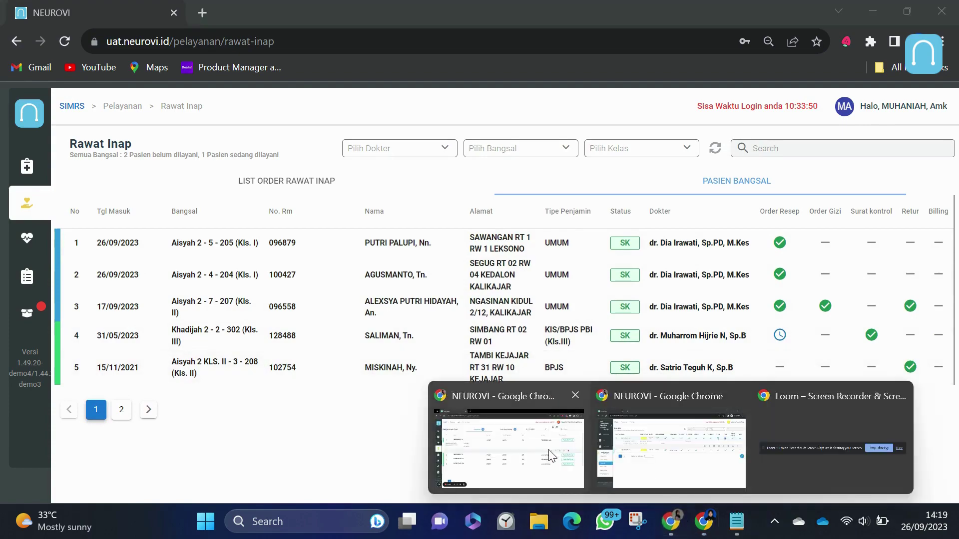
left_click(514, 445)
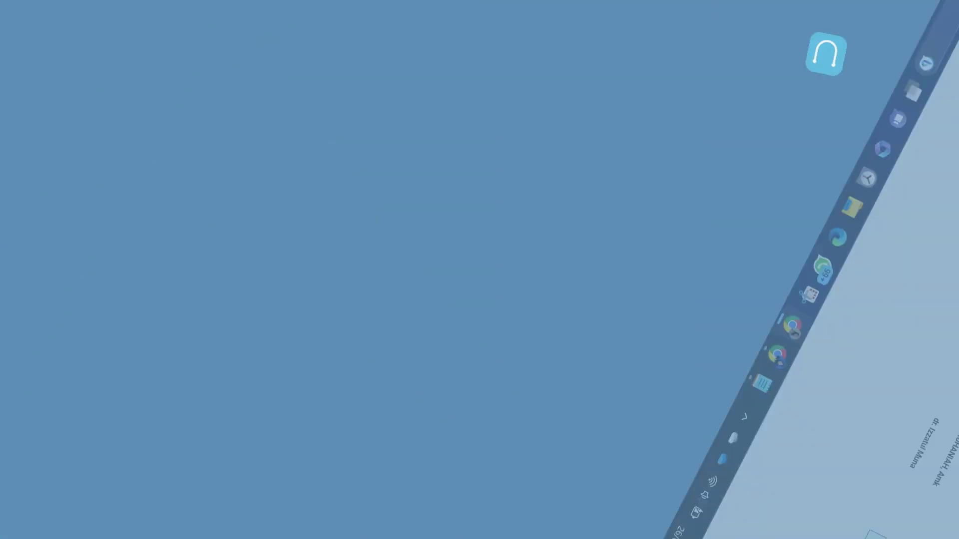